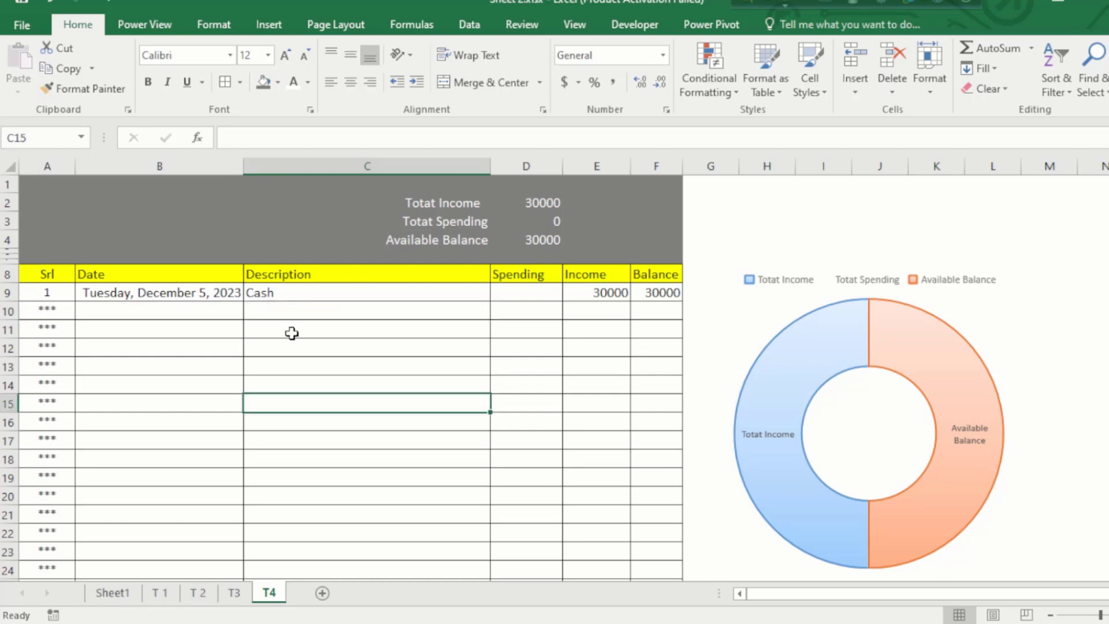
- Examine the description, income and balance of the first ledger entry in row 9
left_click(291, 329)
left_click(307, 309)
left_click(332, 290)
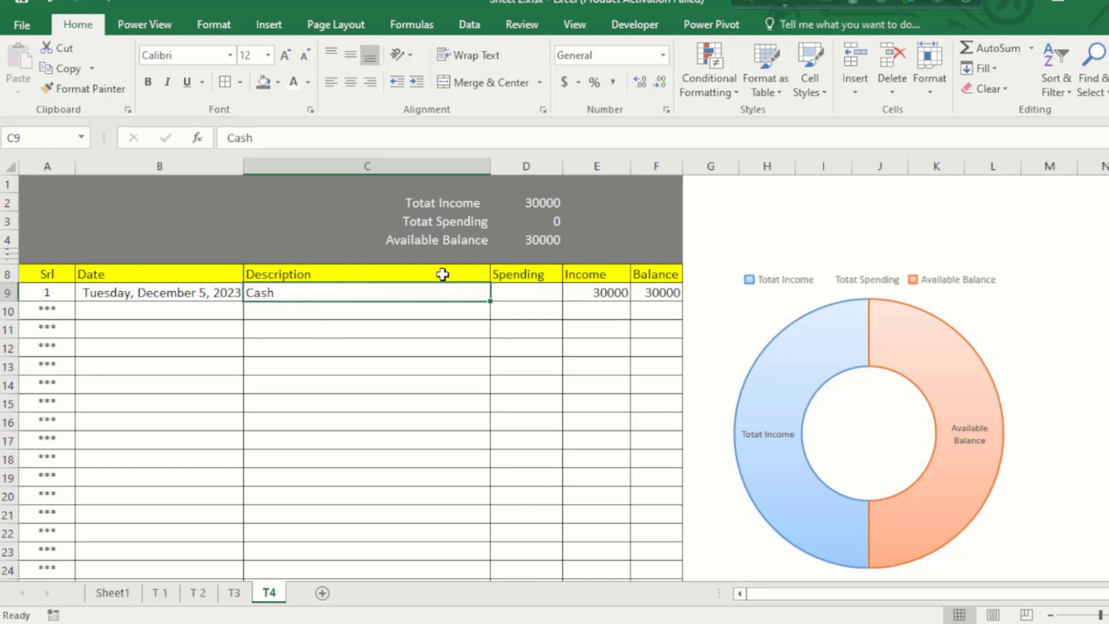
left_click(581, 293)
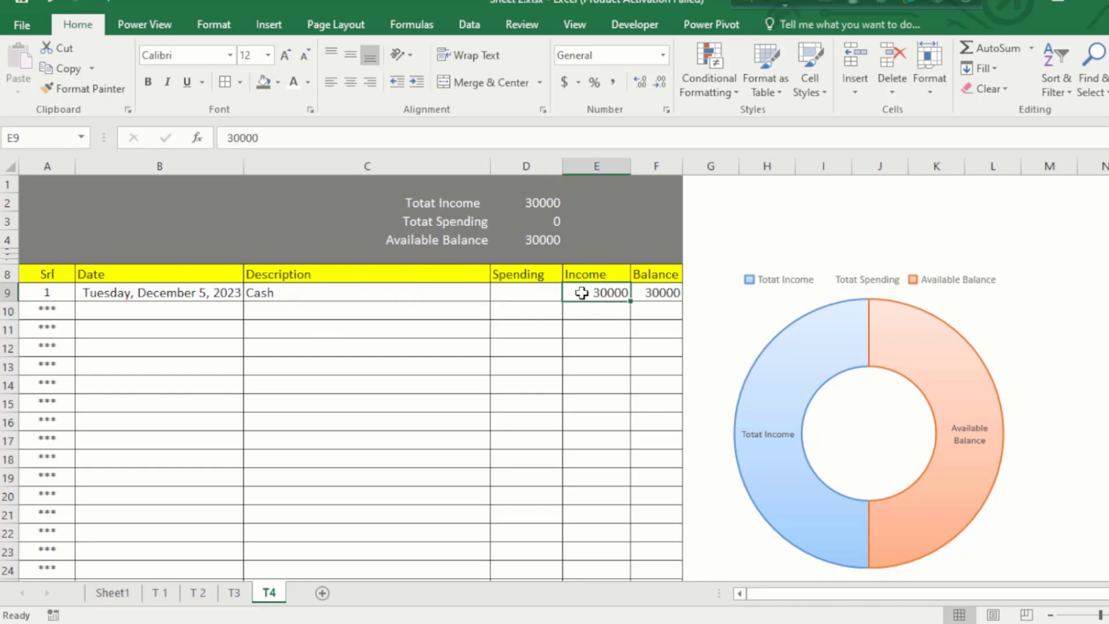
left_click(662, 284)
left_click(599, 293)
left_click(437, 312)
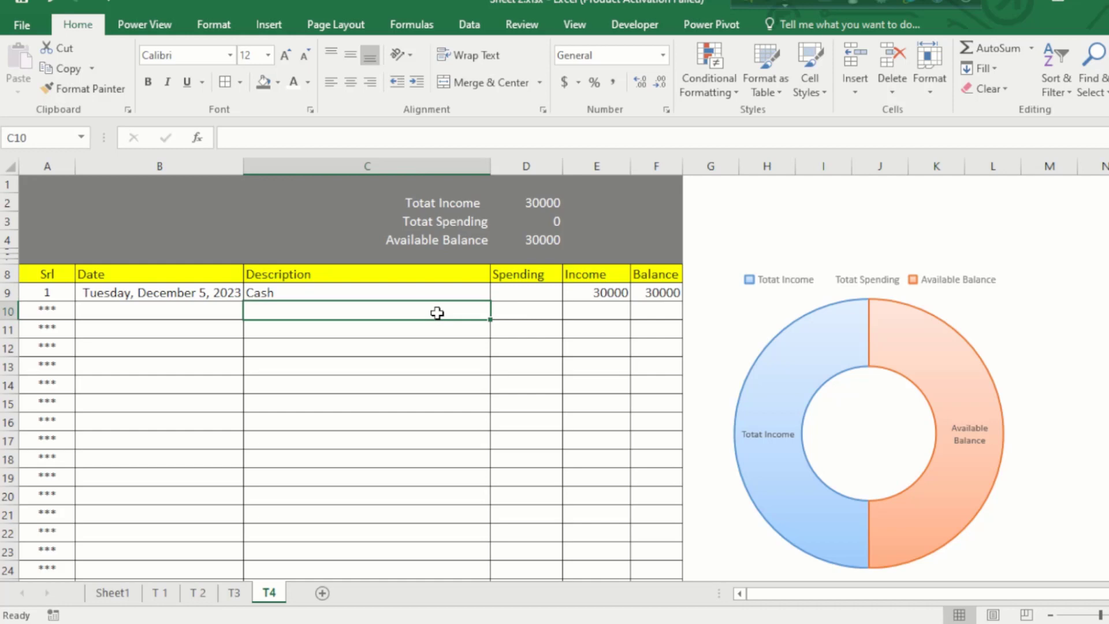
- Enter "bus rent" as the description of the second ledger entry in cell C10
key("Down")
key("Down")
key("Down")
key("Down")
key("Down")
left_click(381, 315)
type("bus rent")
key("Return")
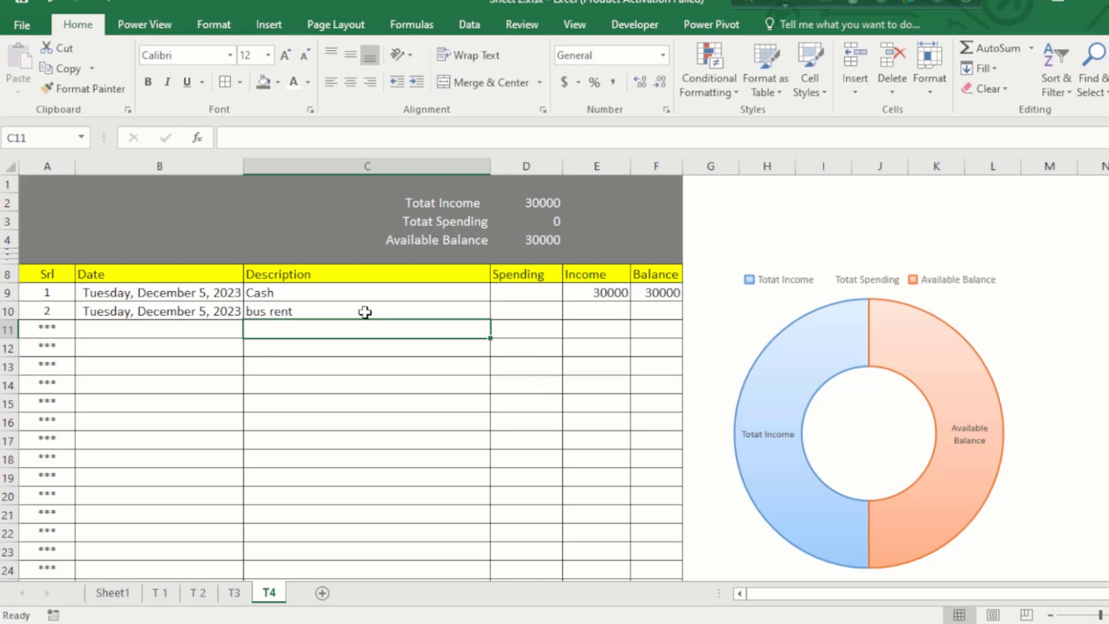
- Enter 2000 as the spending for the bus rent row in D10 and check the row's balance formula
left_click(209, 314)
left_click(48, 314)
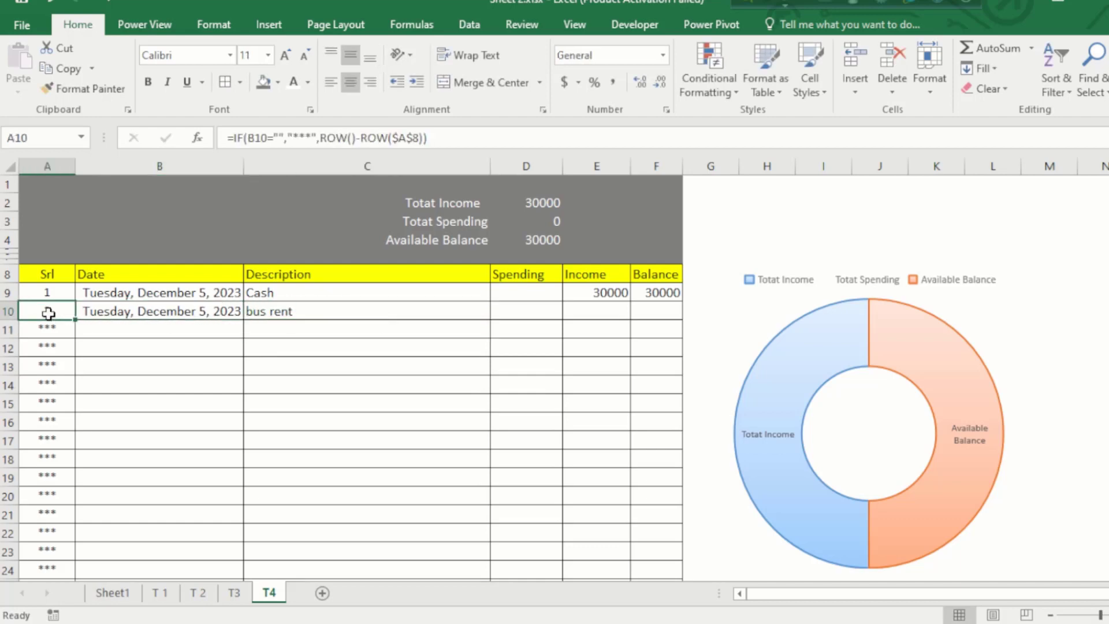
left_click(154, 312)
left_click(307, 312)
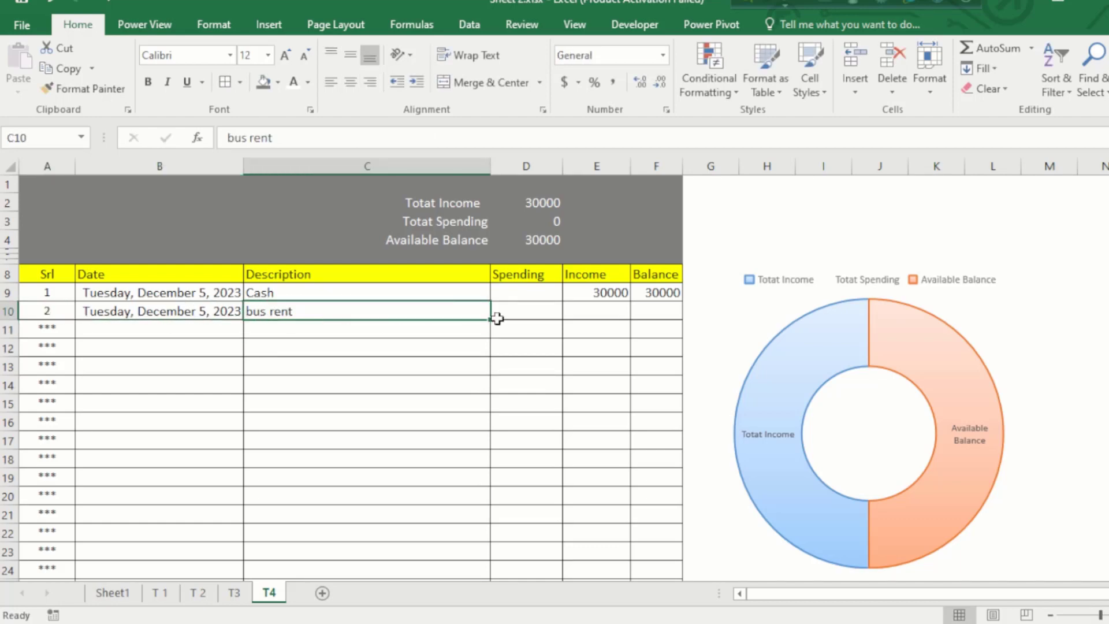
left_click(545, 313)
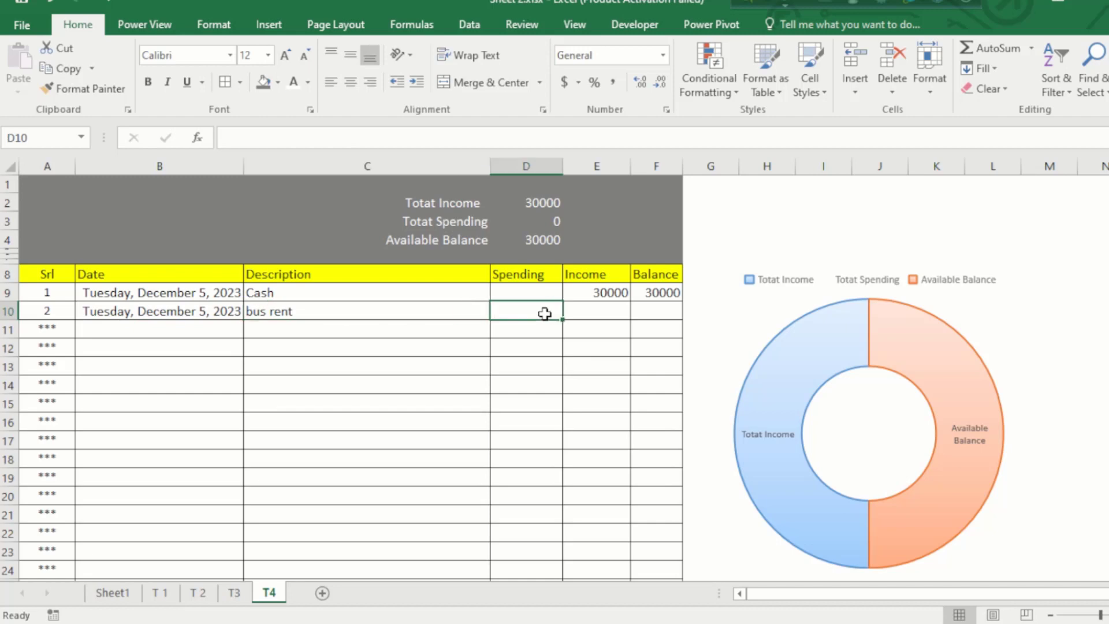
type("2000")
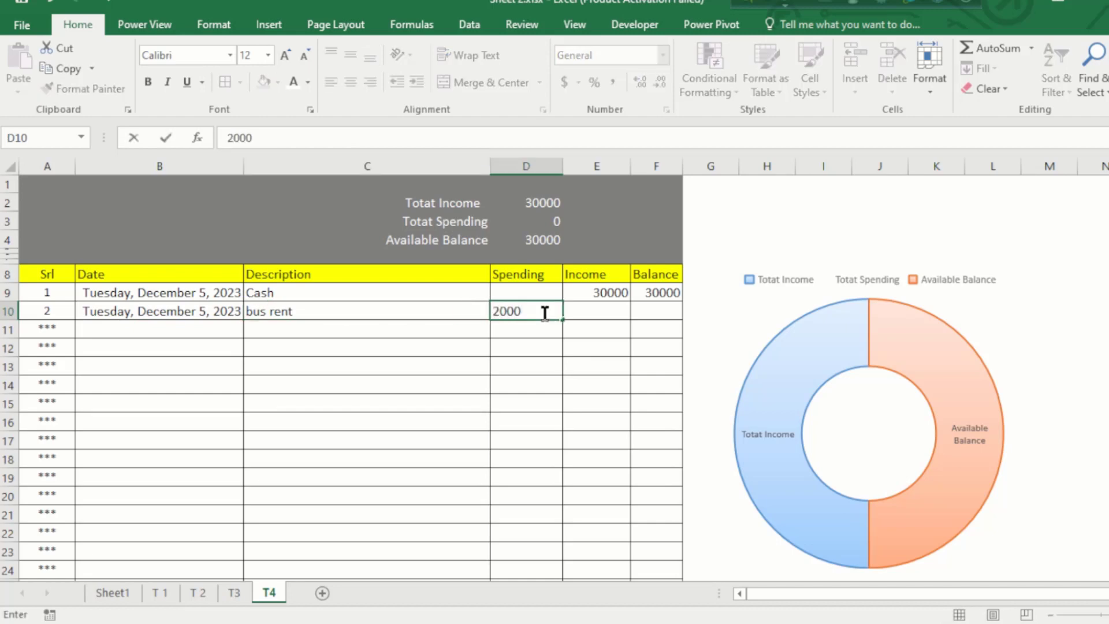
key("Return")
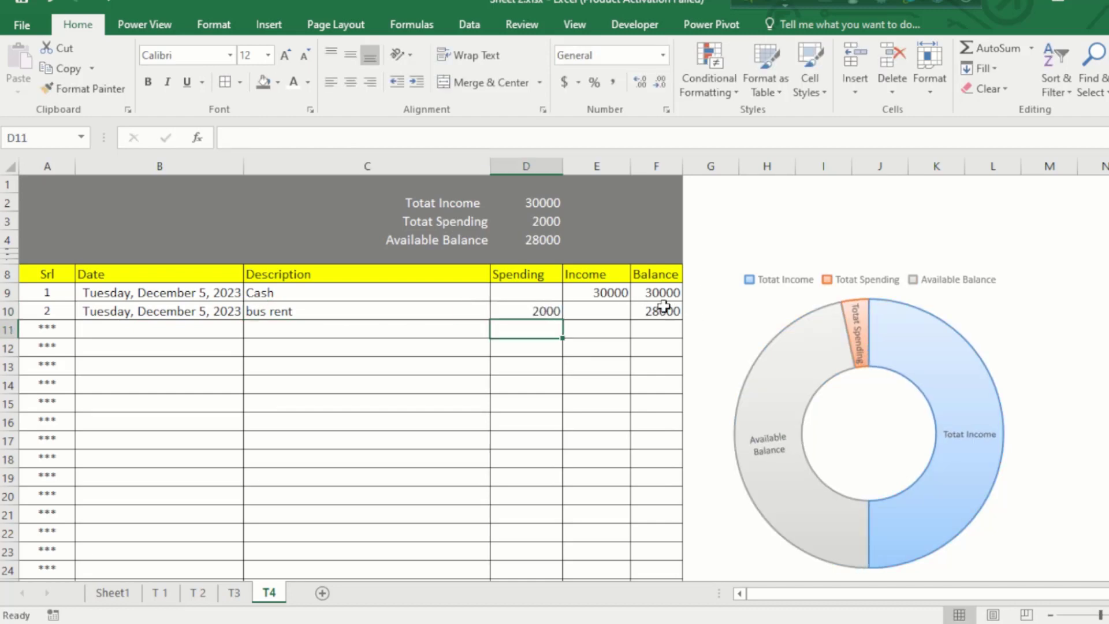
left_click(663, 306)
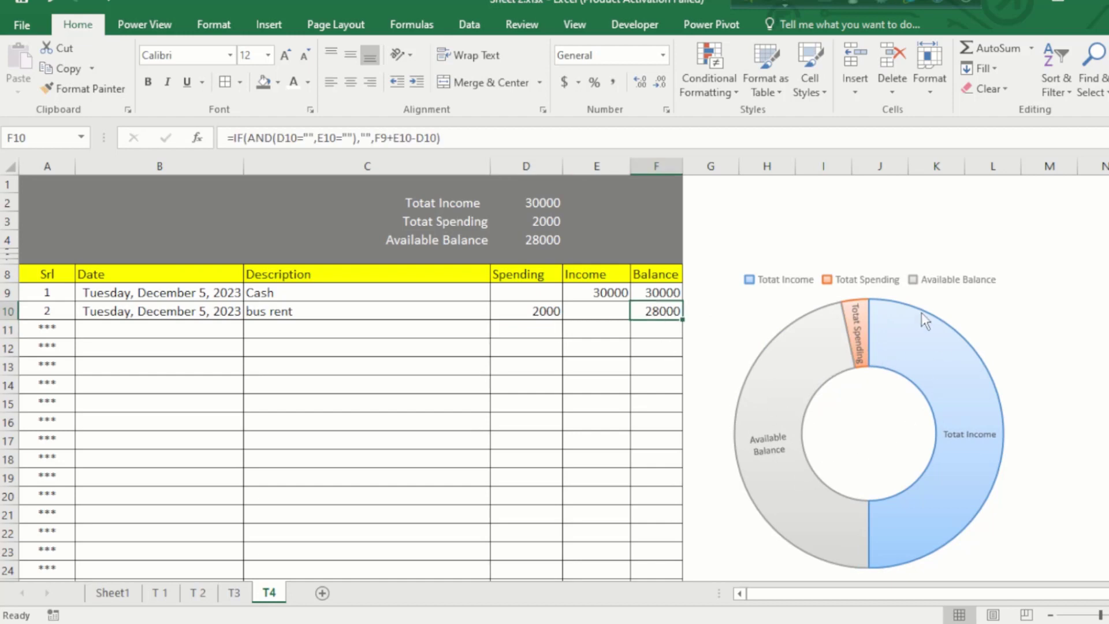
- Enter 5000 as spending in cell D11, below the bus rent amount
left_click(612, 349)
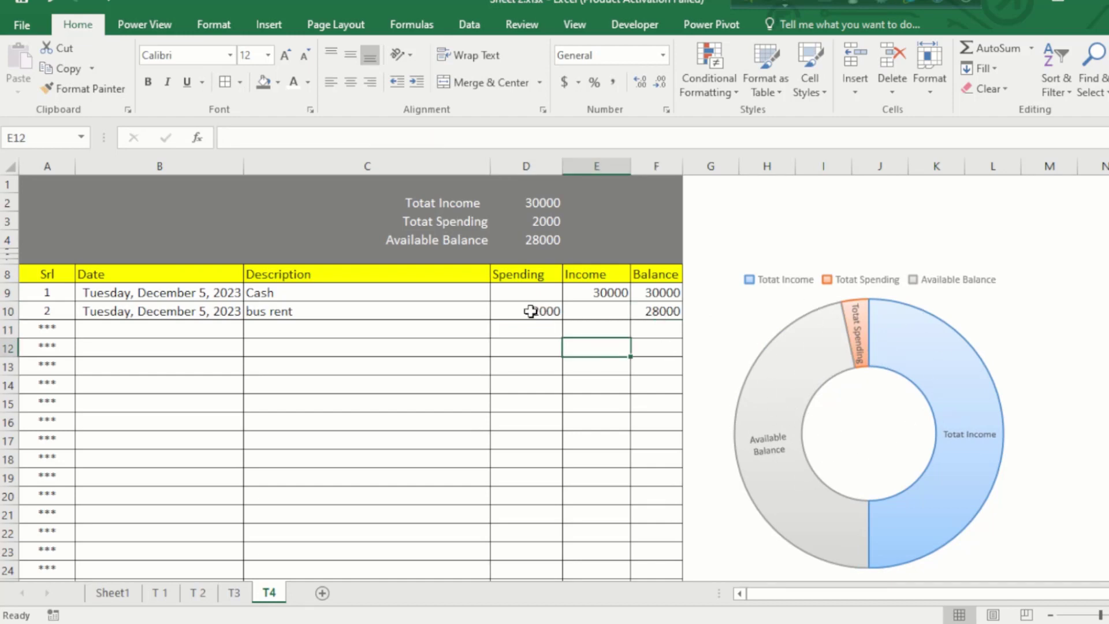
left_click(532, 312)
left_click(543, 329)
type("5000")
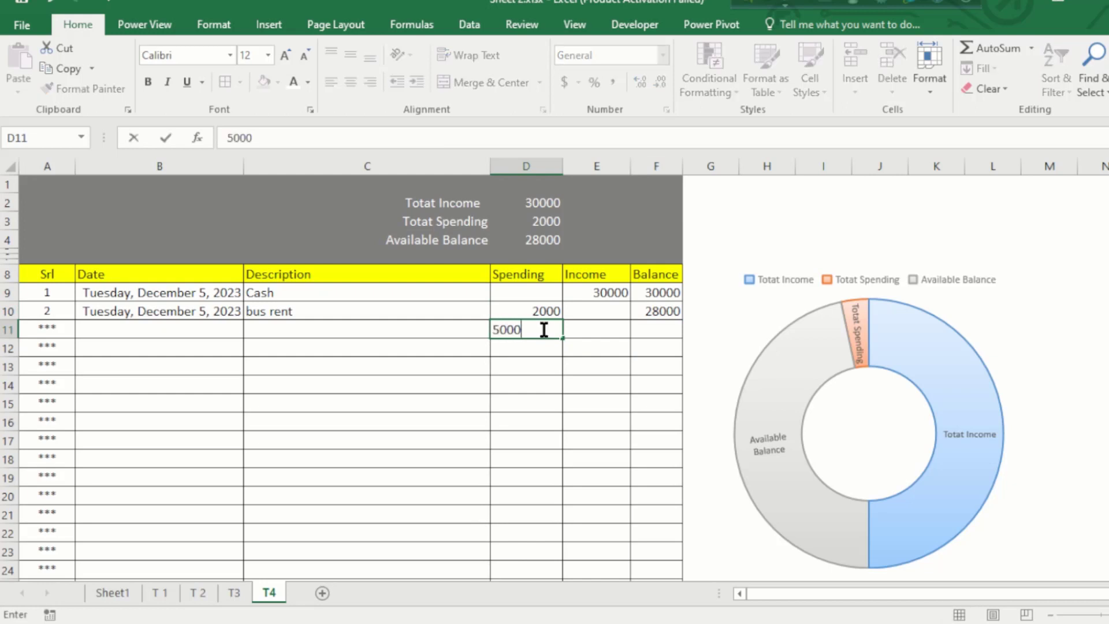
key("Return")
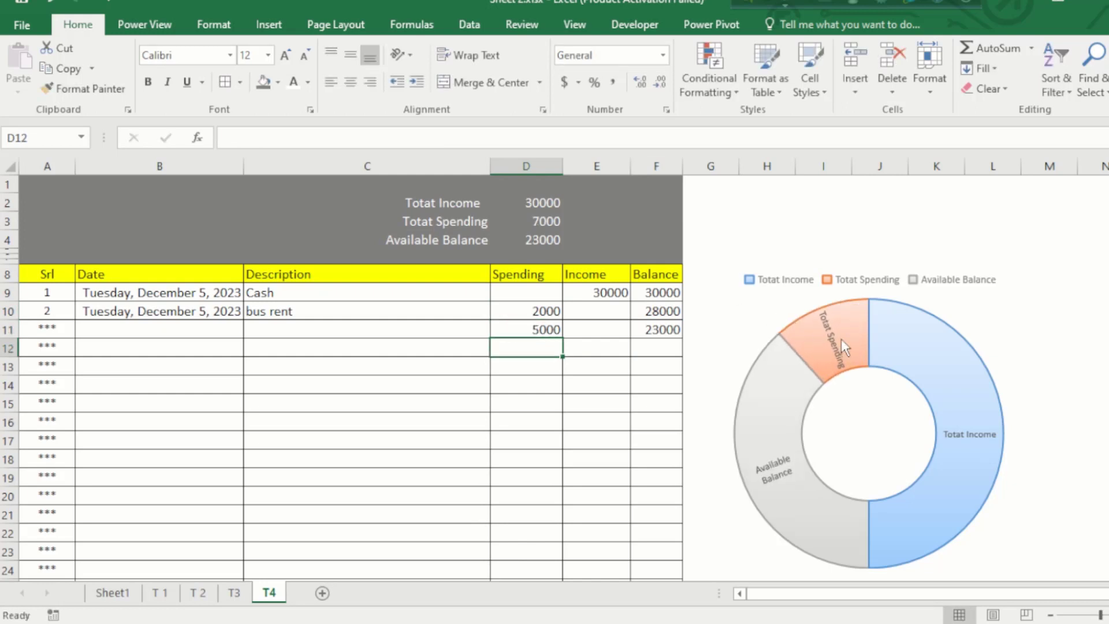
- Enter 20000 as income in cell E12
left_click(592, 346)
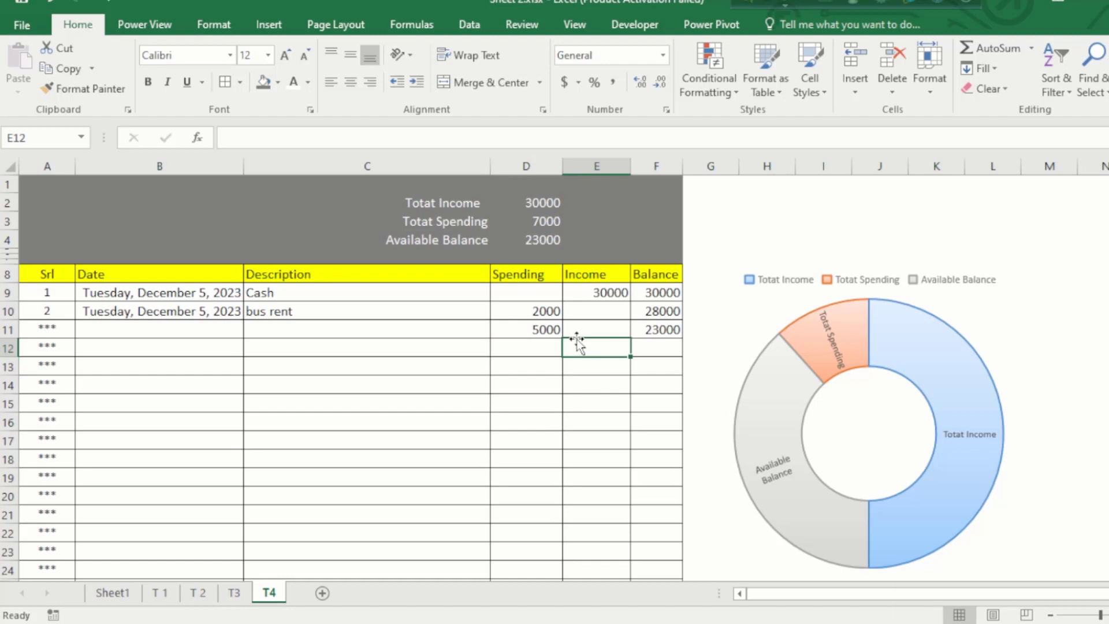
type("2")
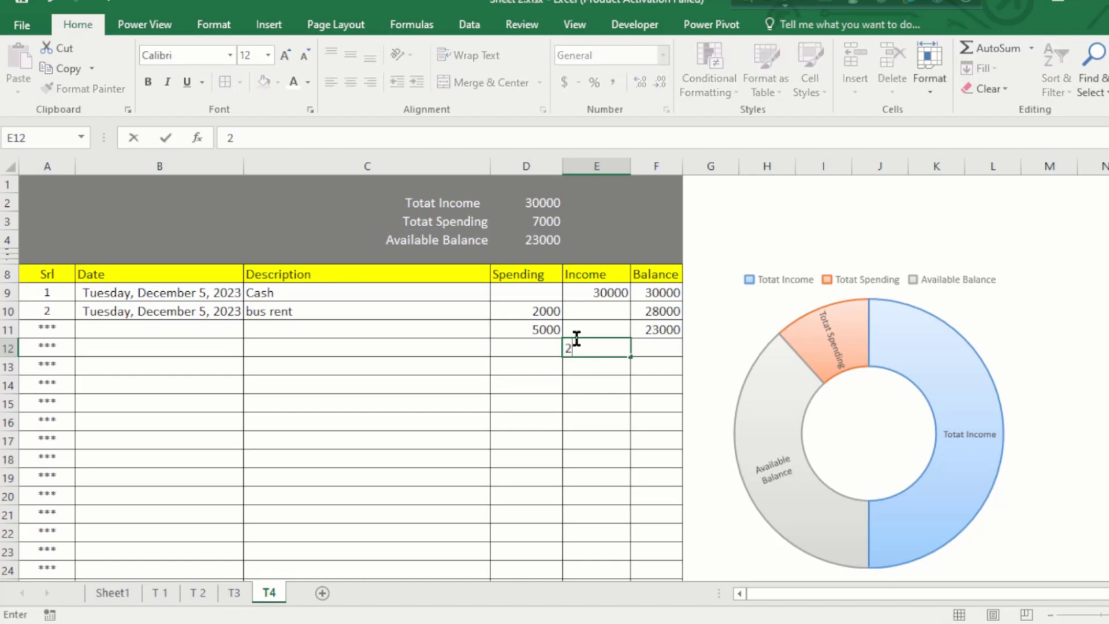
type("0000")
key("ctrl+Return")
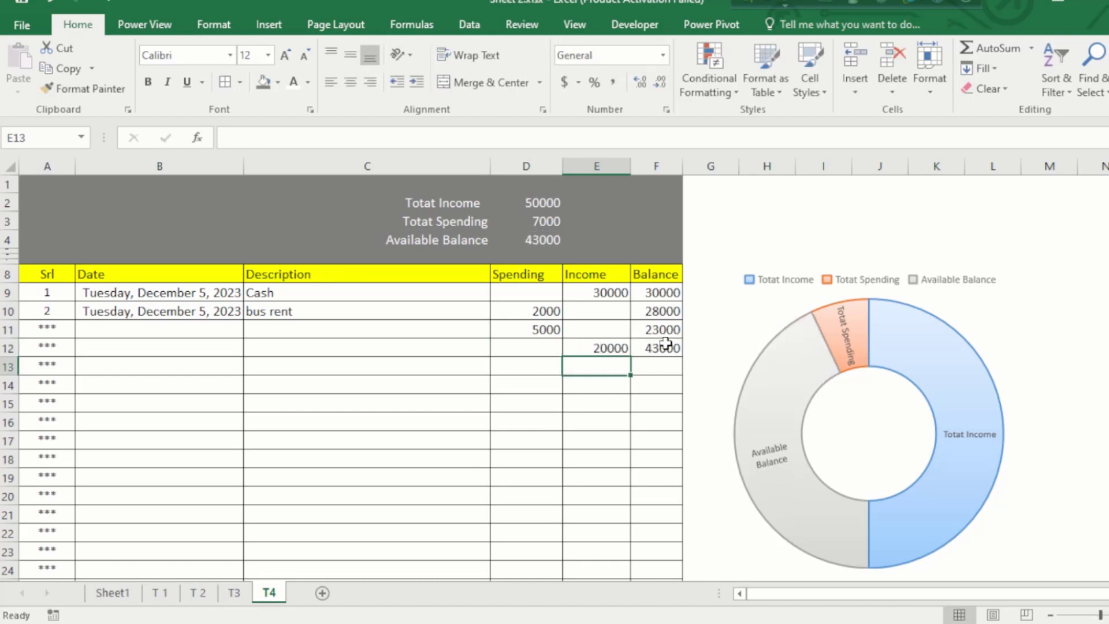
- Examine the balance formulas in rows 11 and 12 and the summary formulas for total income, total spending and available balance
left_click(666, 343)
key("Up")
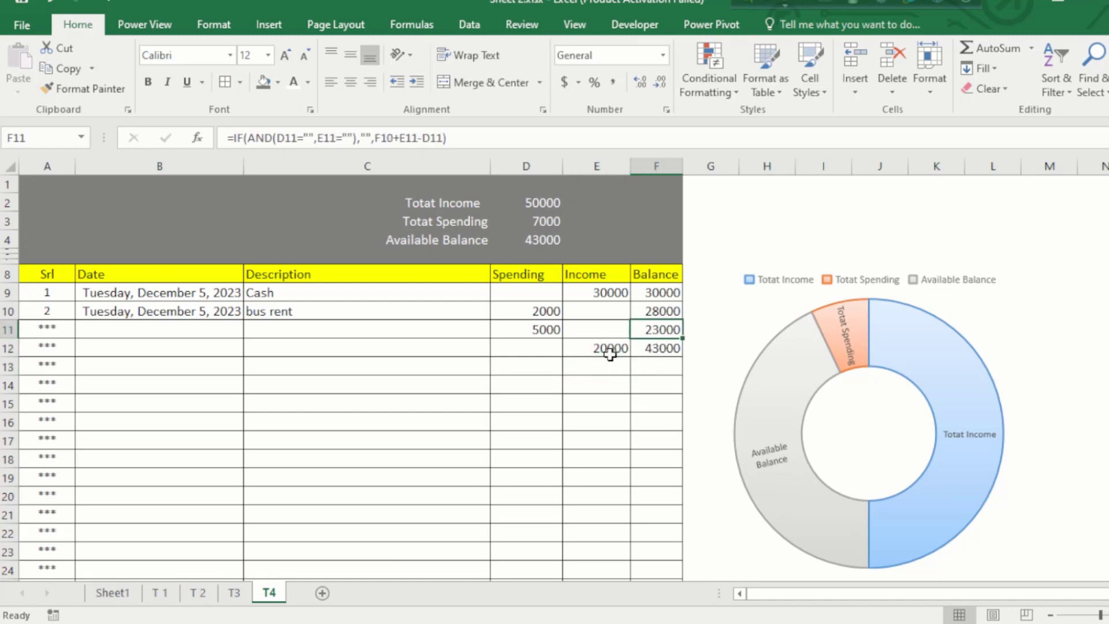
left_click(610, 354)
left_click(648, 351)
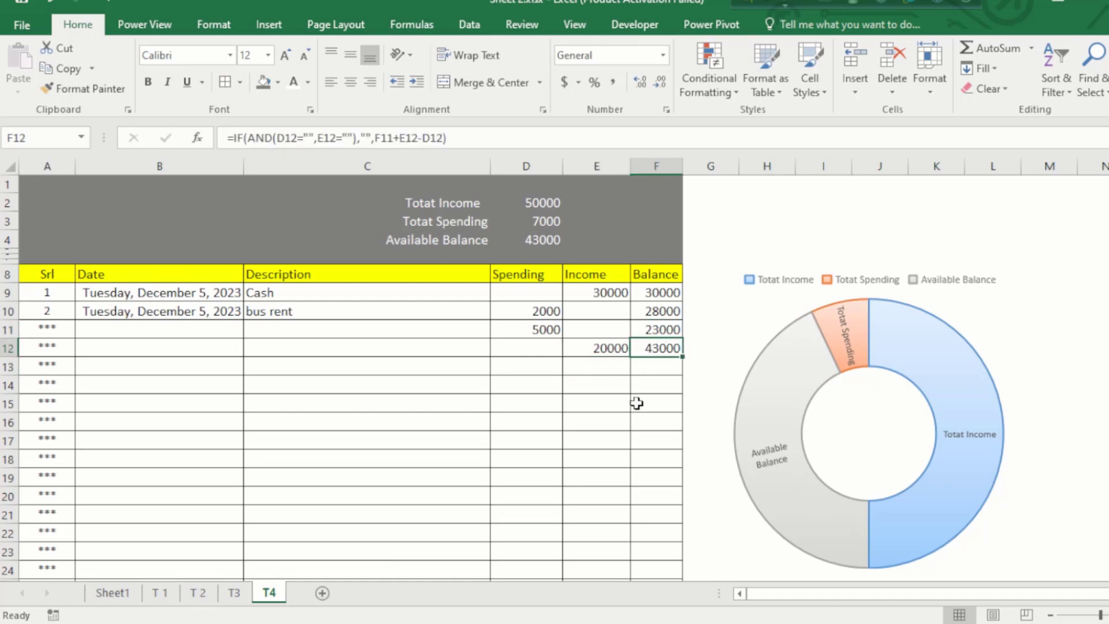
left_click(430, 206)
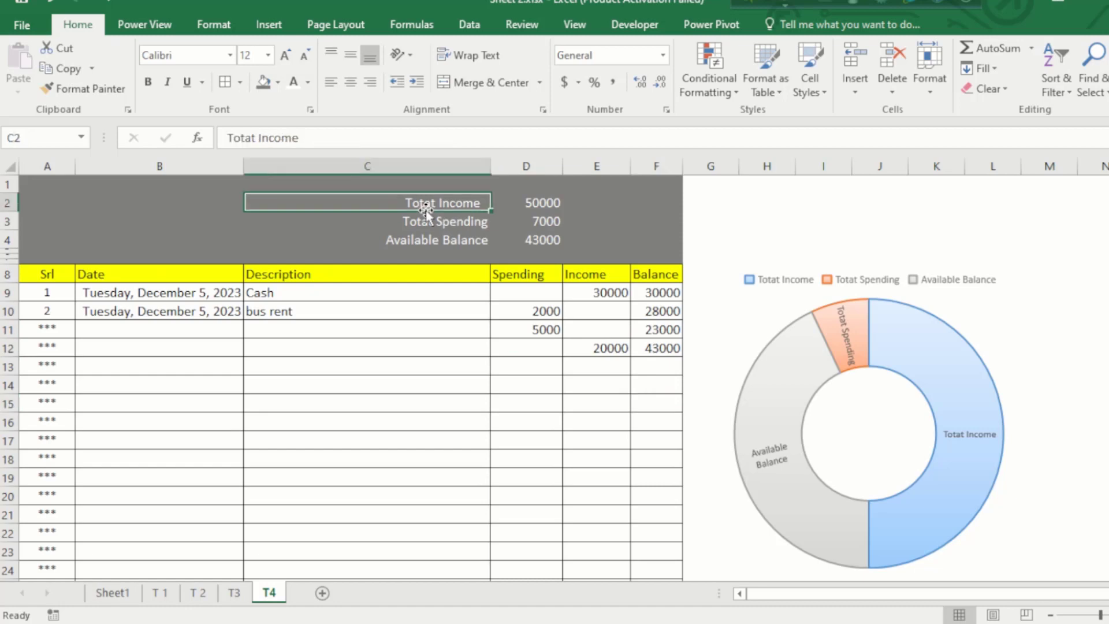
left_click(500, 205)
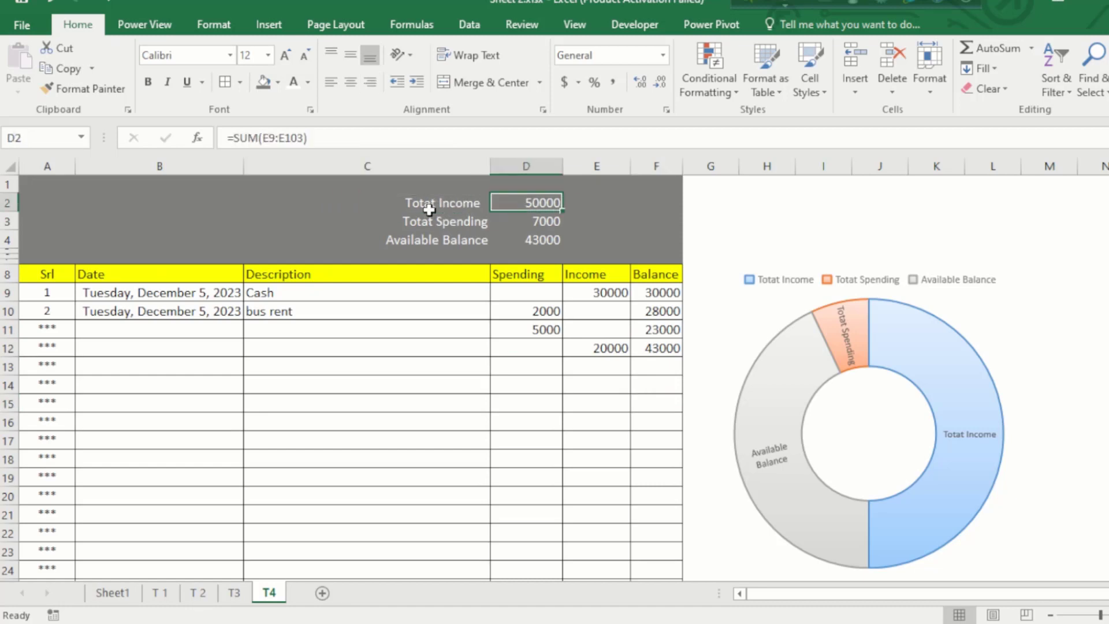
left_click(447, 221)
left_click(508, 220)
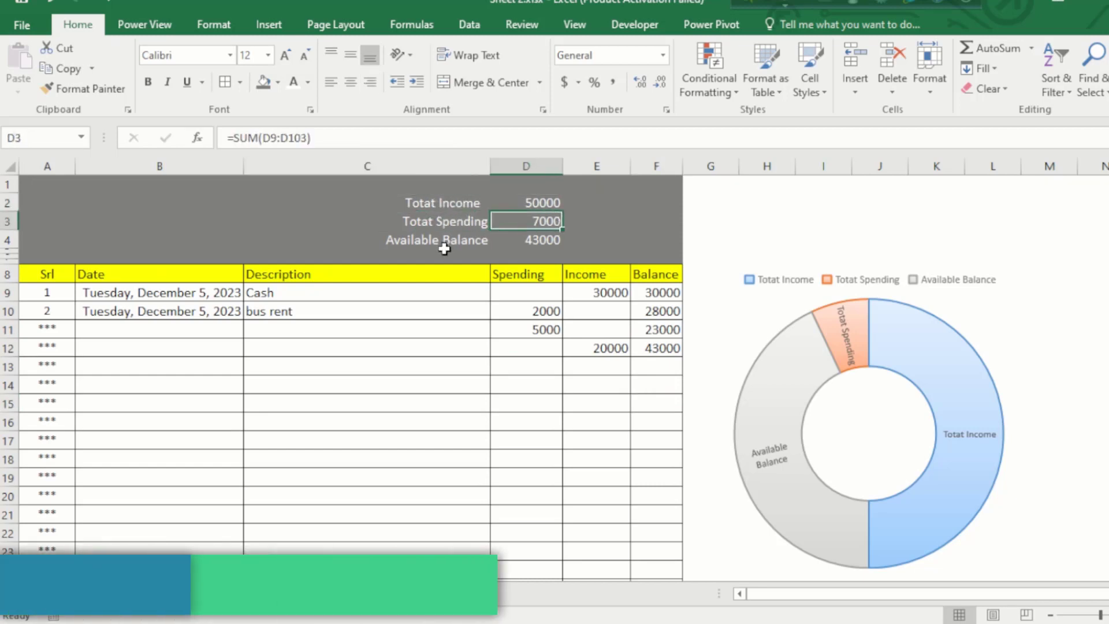
left_click(543, 240)
- Enter "house rent" as the description in cell C13 and check the row's date formula
left_click(354, 341)
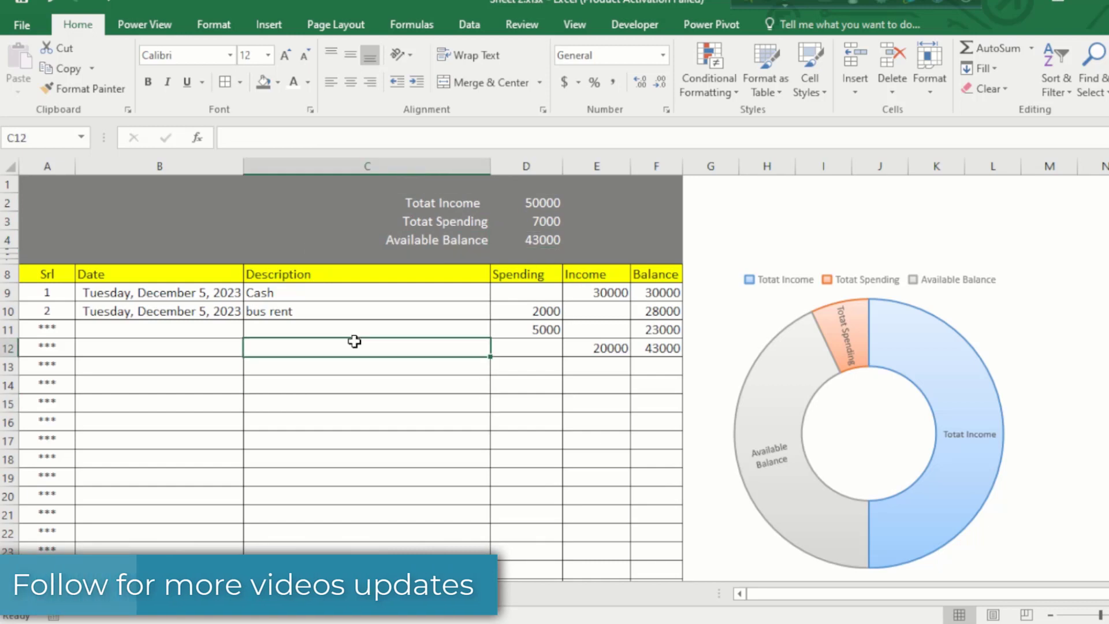
left_click(381, 315)
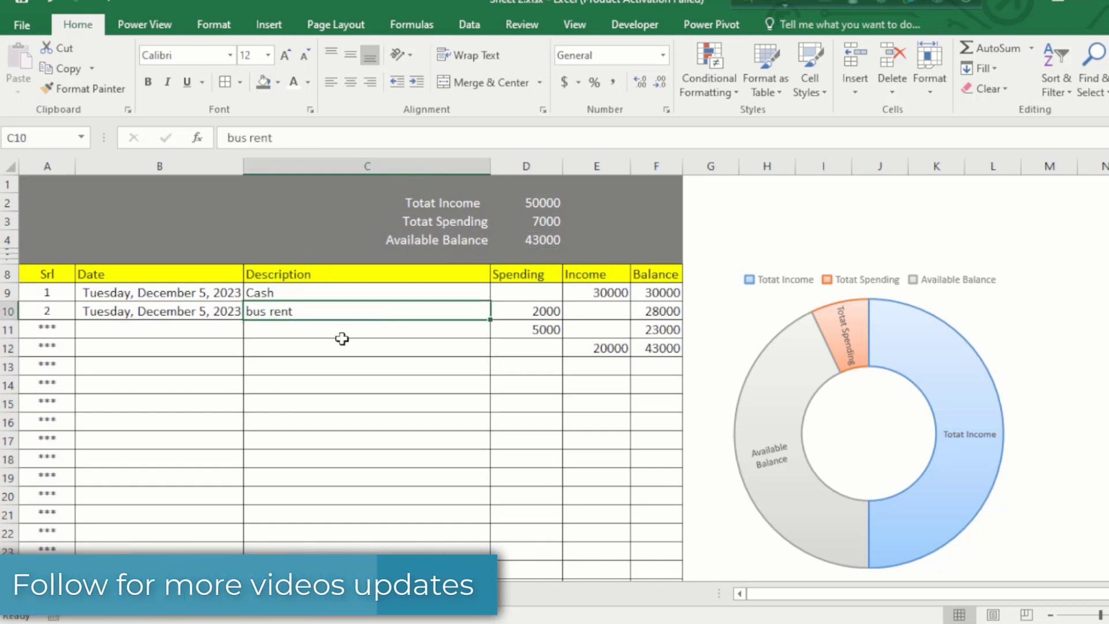
left_click(342, 341)
left_click(327, 363)
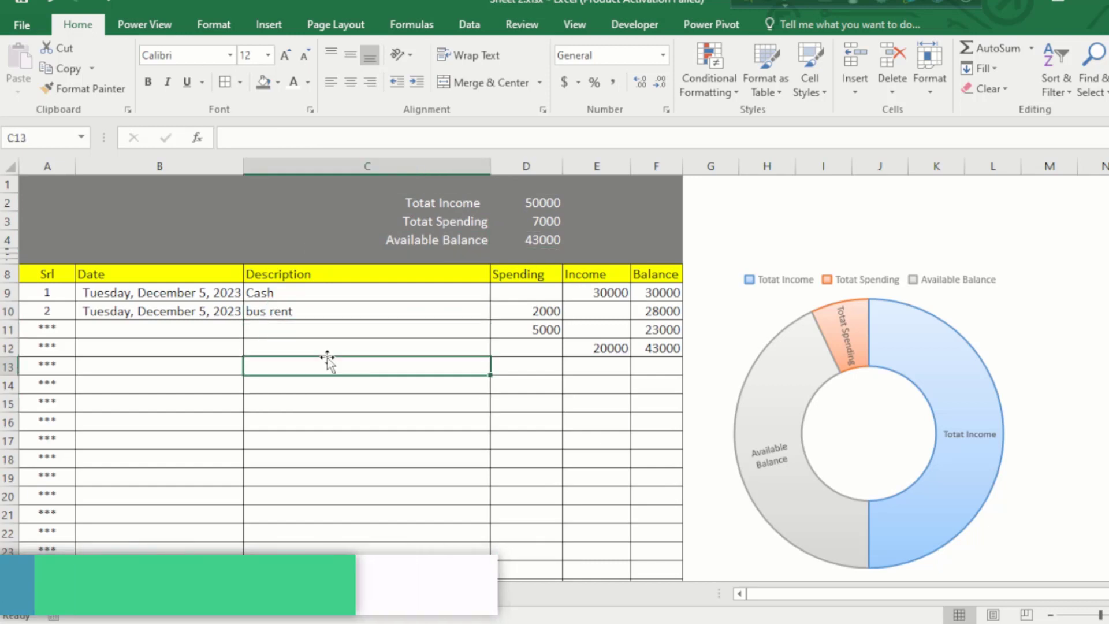
type("house rent")
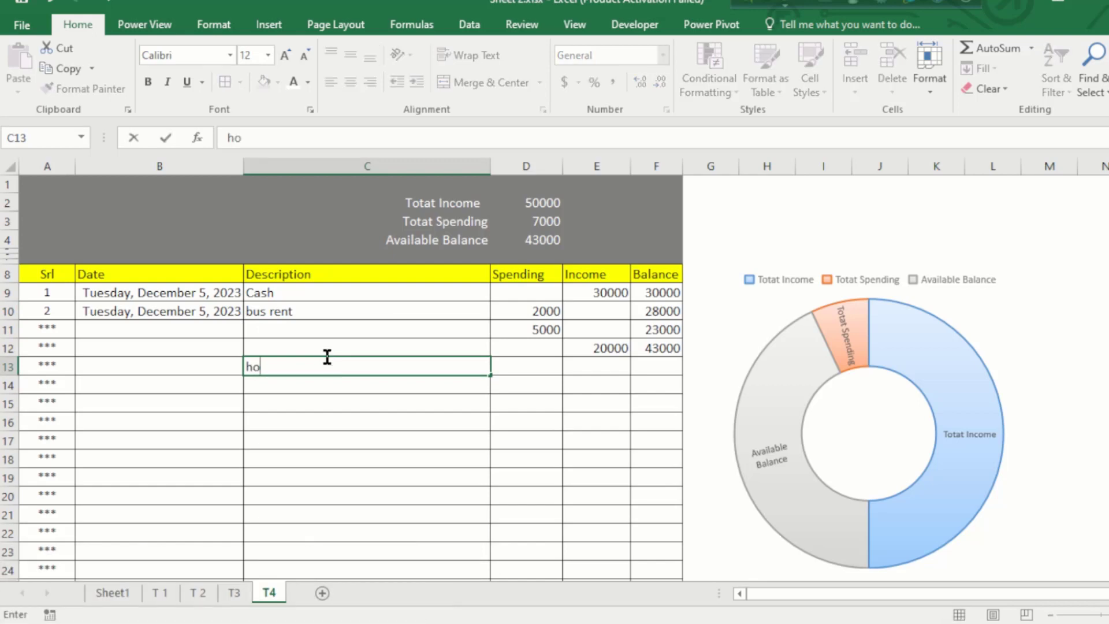
key("Left")
key("Right")
key("Left")
key("Left")
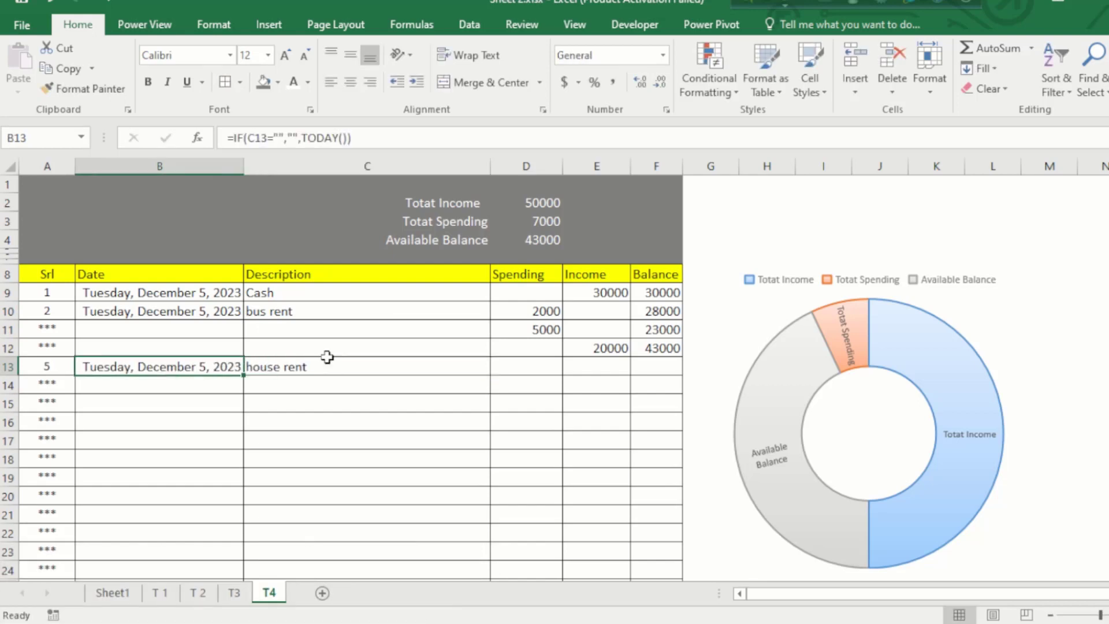
key("Right")
- Fill the missing descriptions with "e" in C11 and 4 in C12, and check the serial number column
left_click(208, 334)
left_click(159, 347)
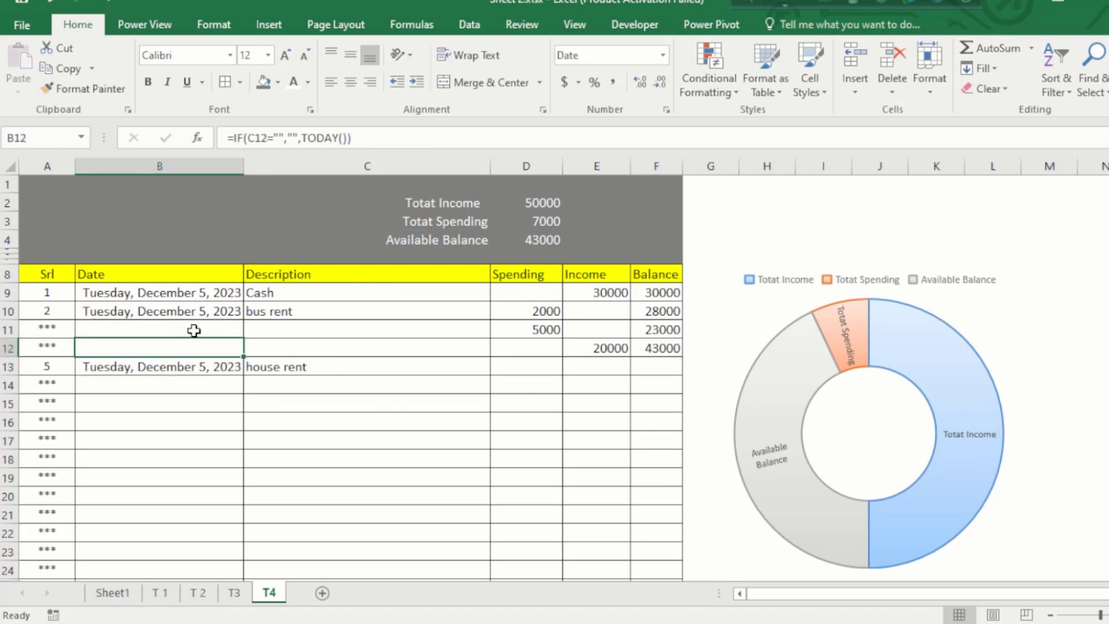
left_click(173, 331)
left_click(297, 328)
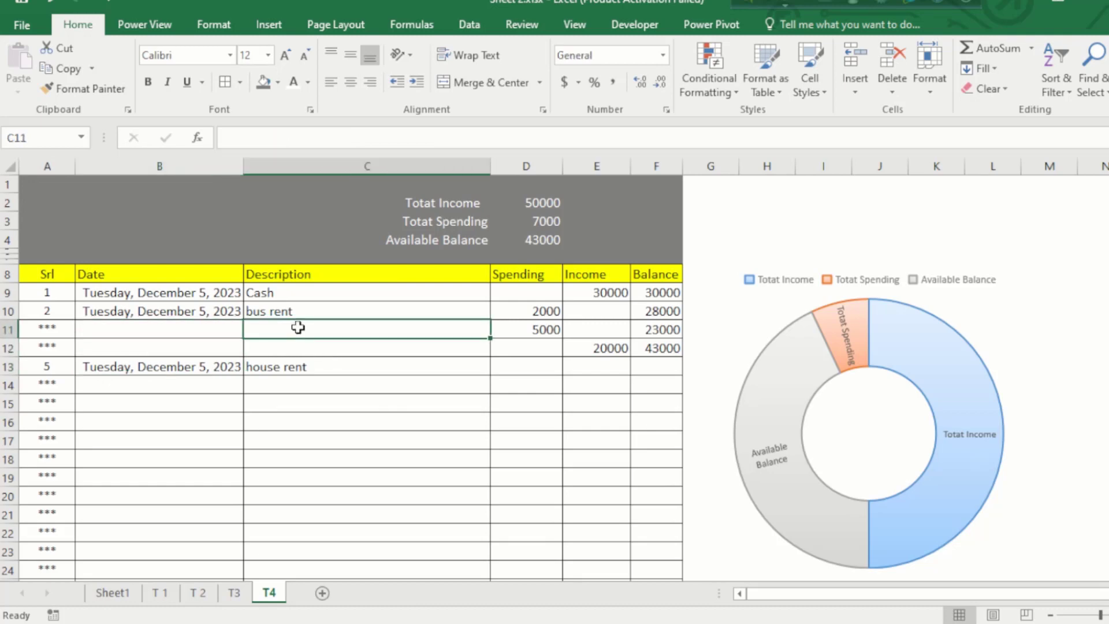
type("e")
key("Return")
type("4")
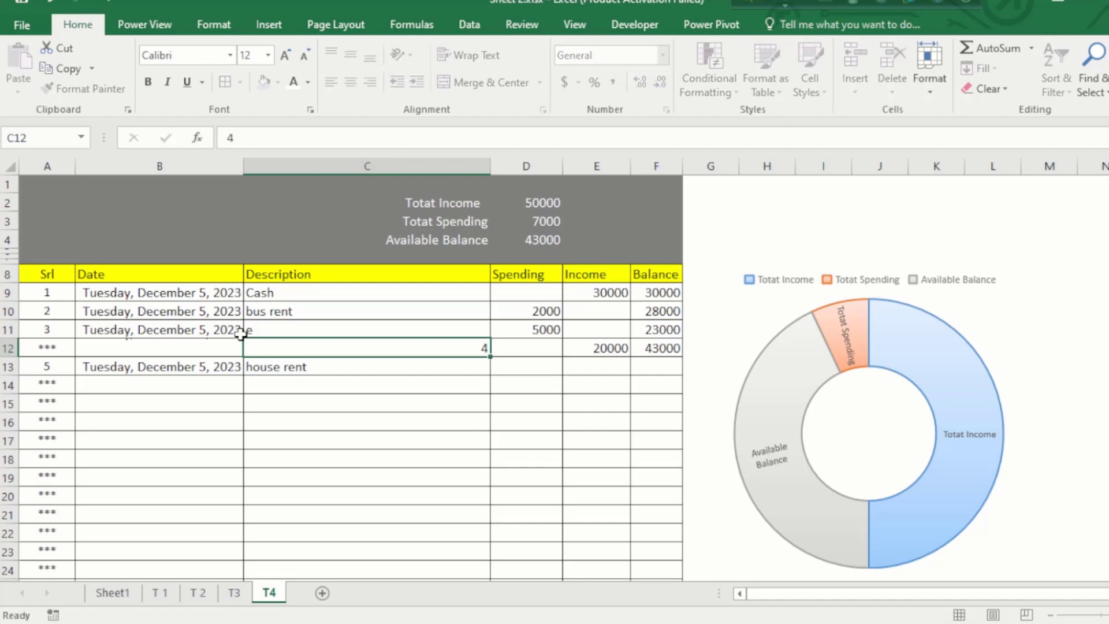
left_click(49, 311)
left_click(52, 349)
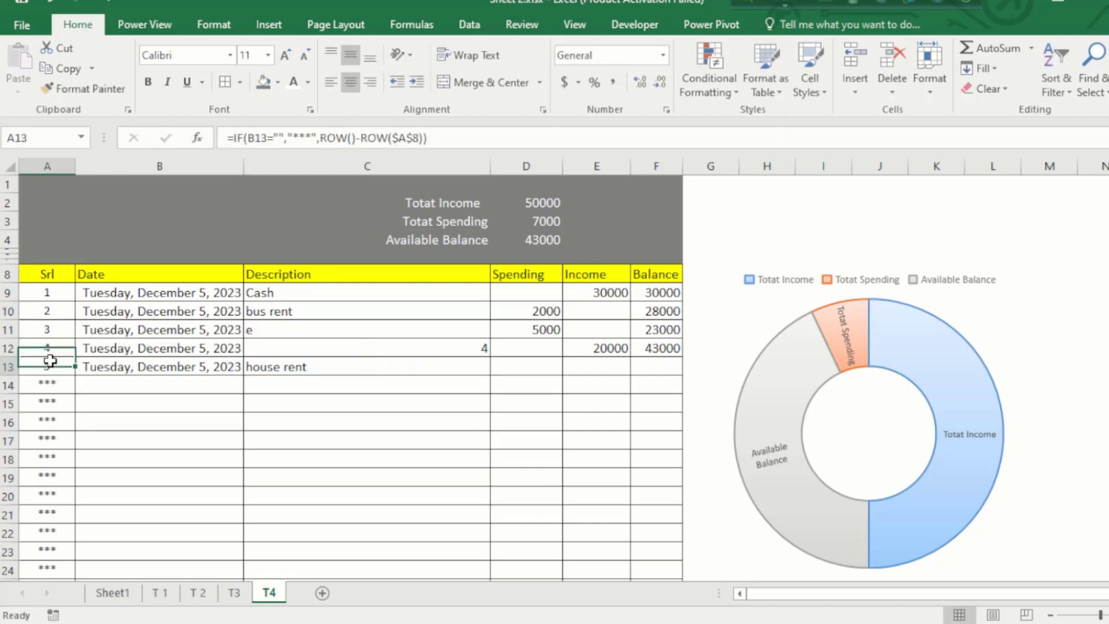
mouse_move(47, 312)
left_mouse_down()
mouse_move(47, 392)
mouse_move(45, 330)
left_mouse_up()
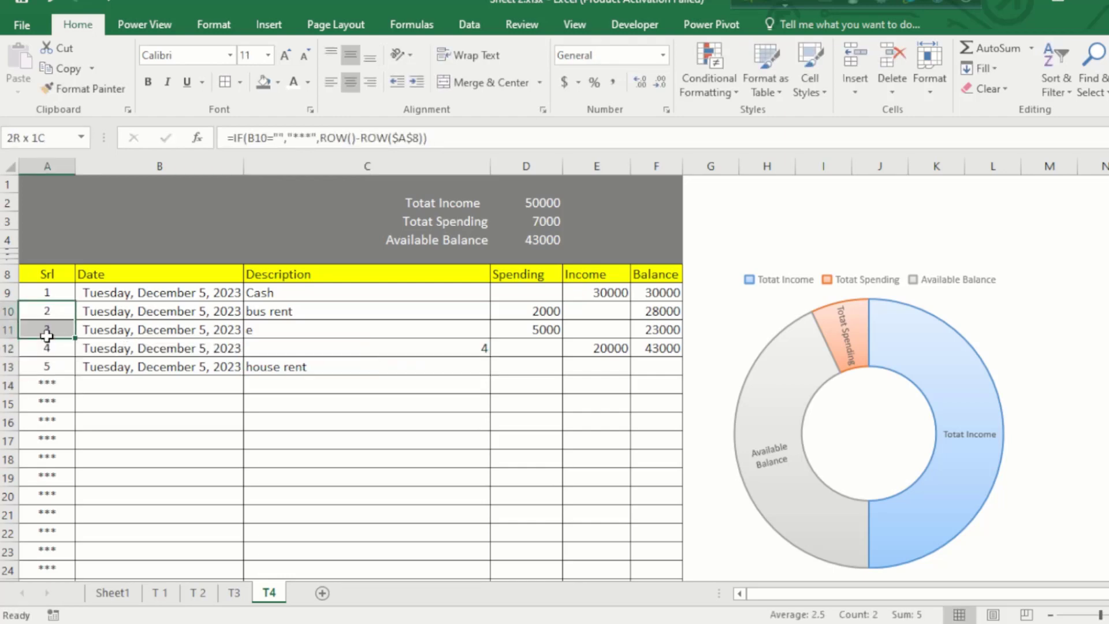
- Enter 8000 as the spending for house rent in cell D13 and check the Balance column
left_click(246, 407)
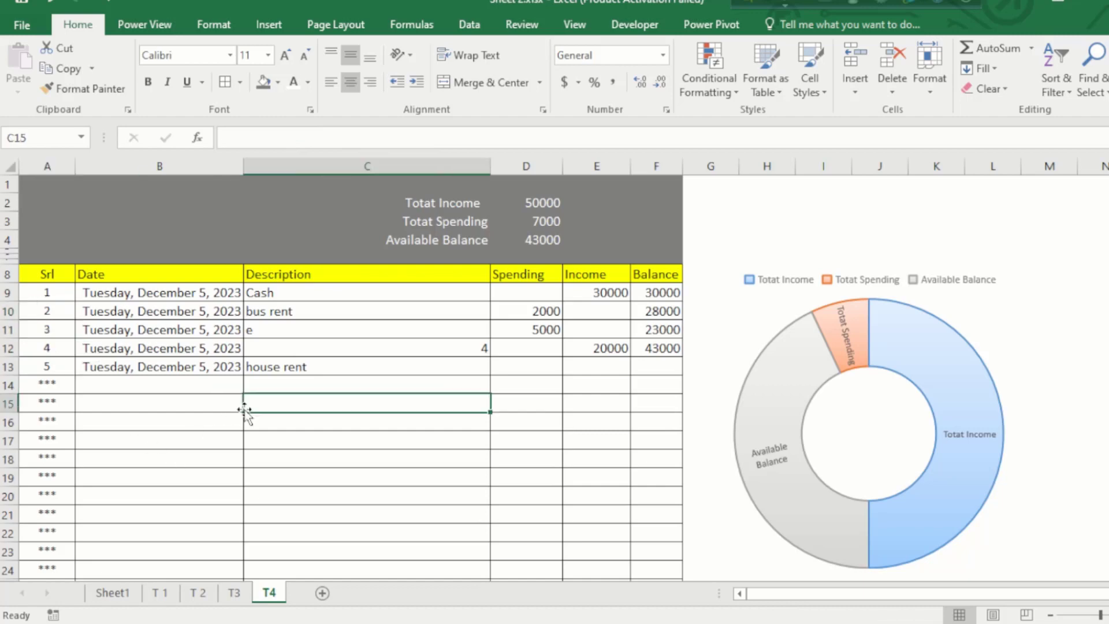
left_click(365, 382)
left_click(466, 329)
left_click(508, 368)
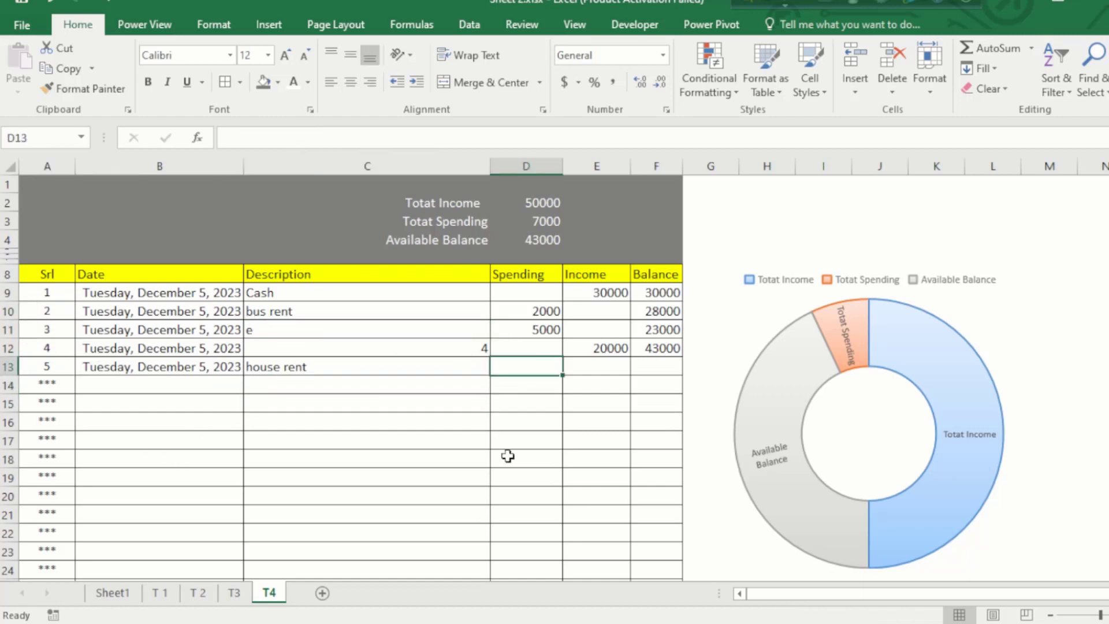
type("8000")
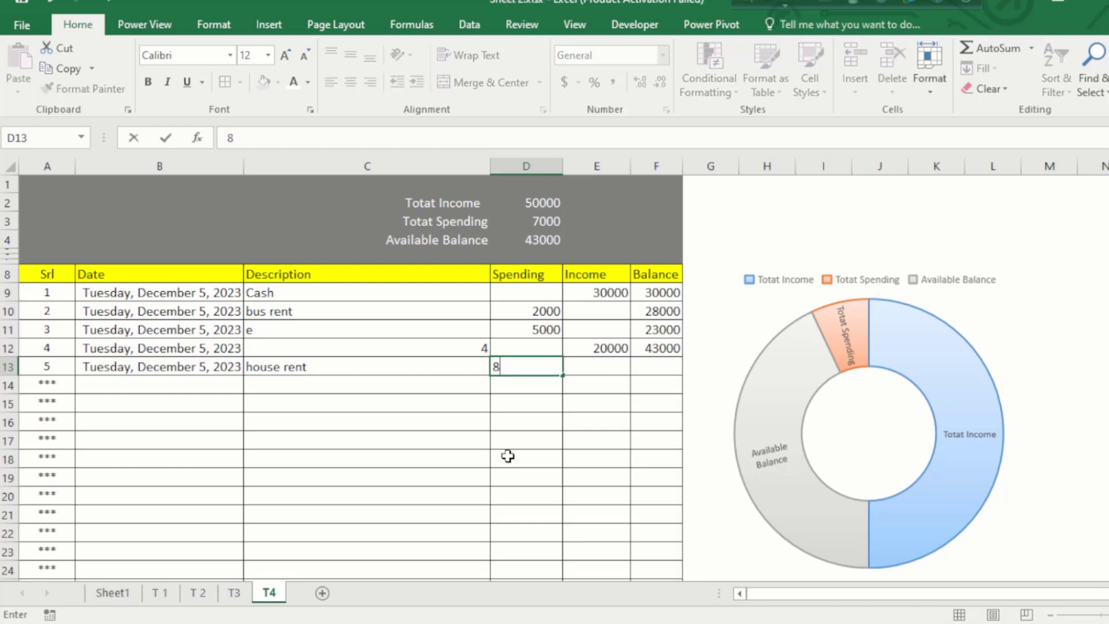
key("Return")
left_click(661, 350)
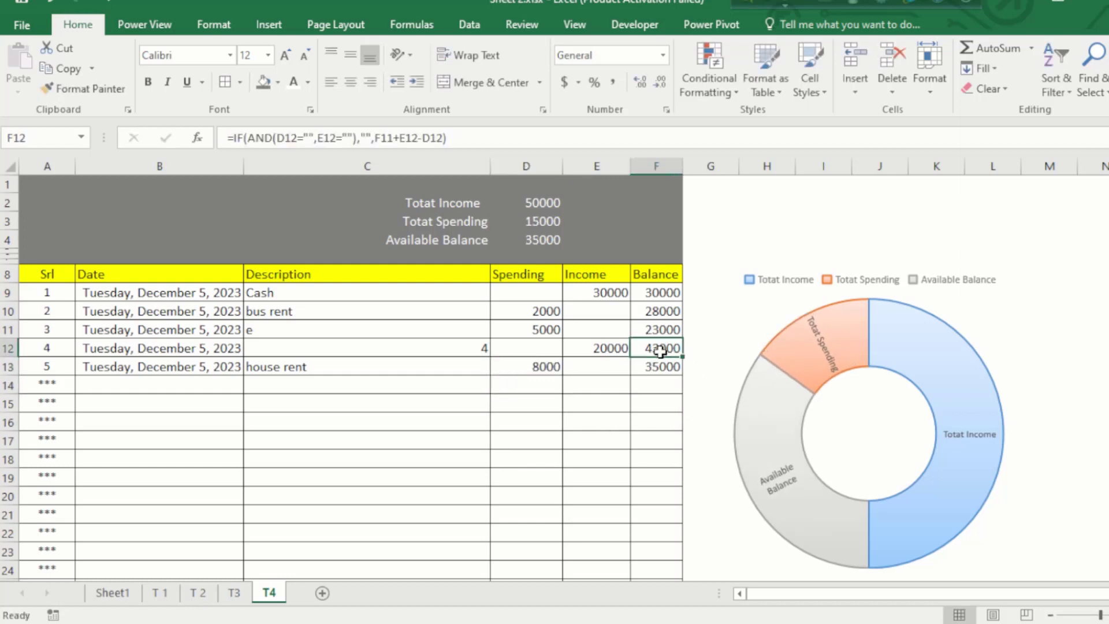
- Check the balance formula in F13 and the serial number formula in A10
left_click(663, 363)
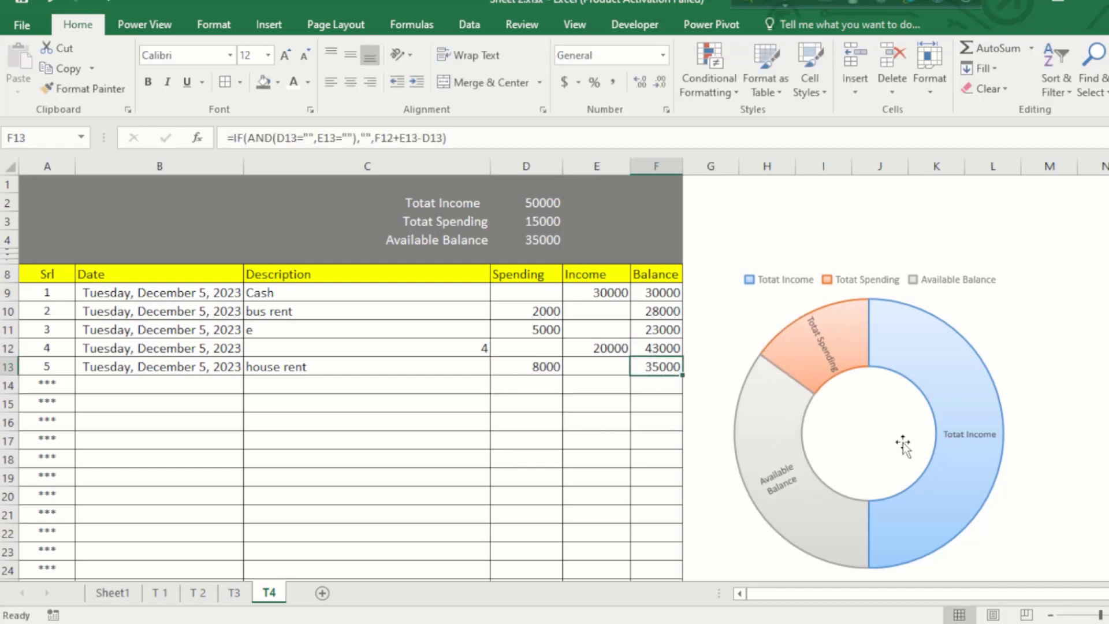
left_click(442, 402)
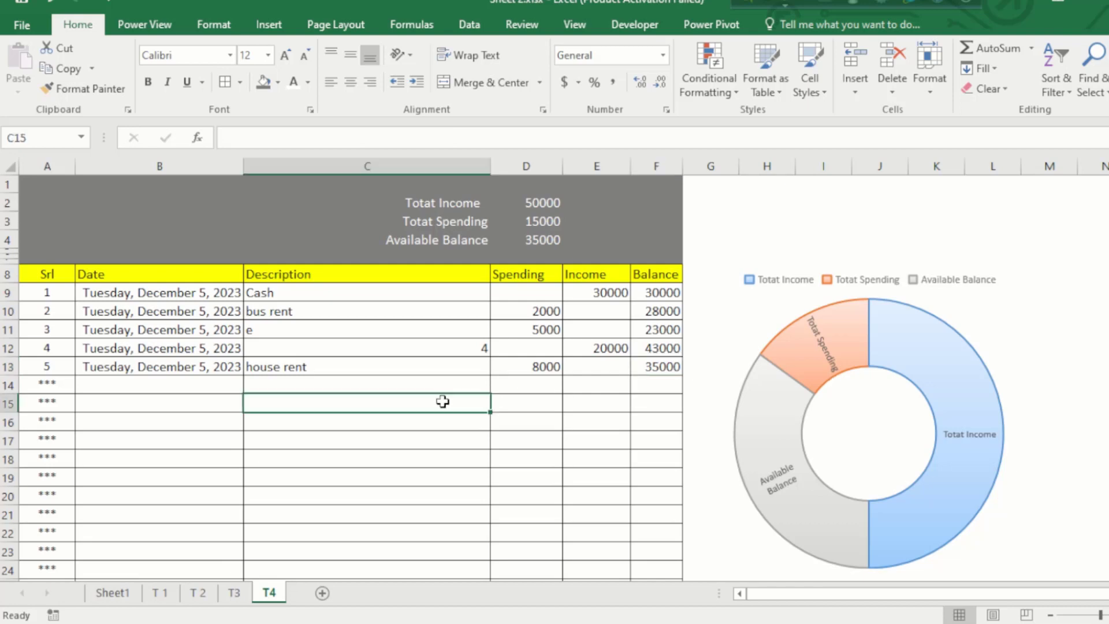
left_click(47, 305)
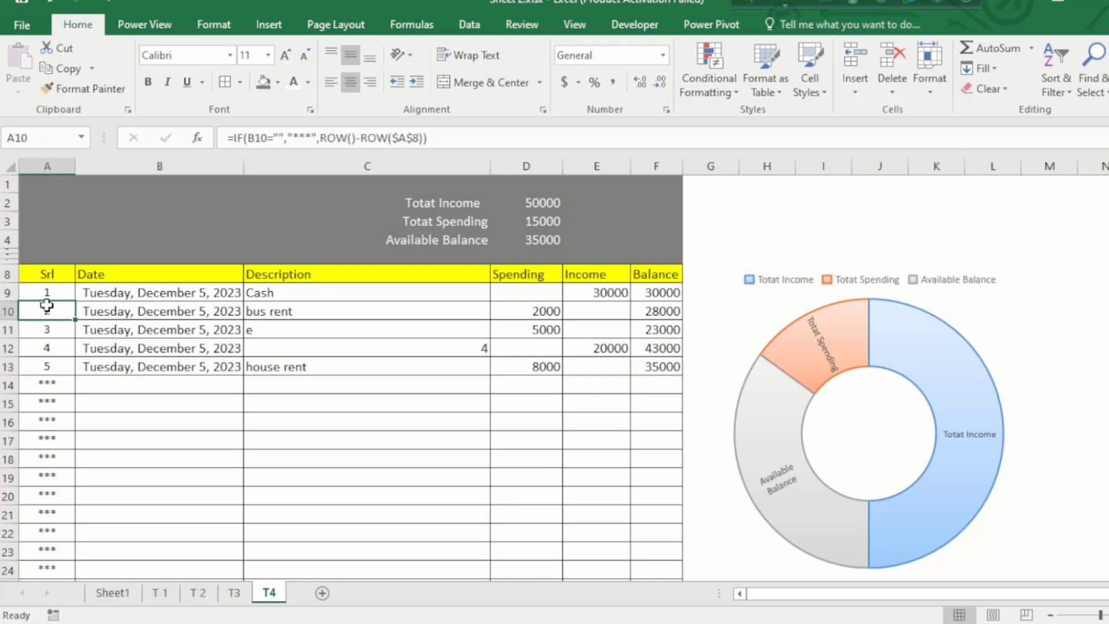
- Enter the test descriptions "r" in C14 and "g" in C15, checking the serial number and date cells of both rows
left_click(289, 384)
type("r")
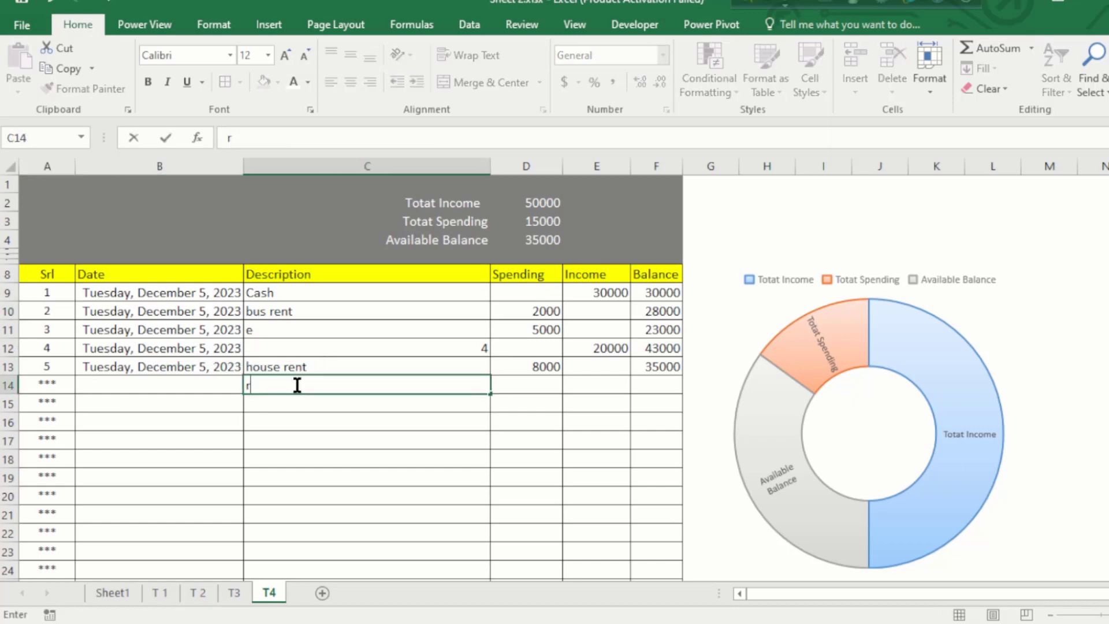
key("Return")
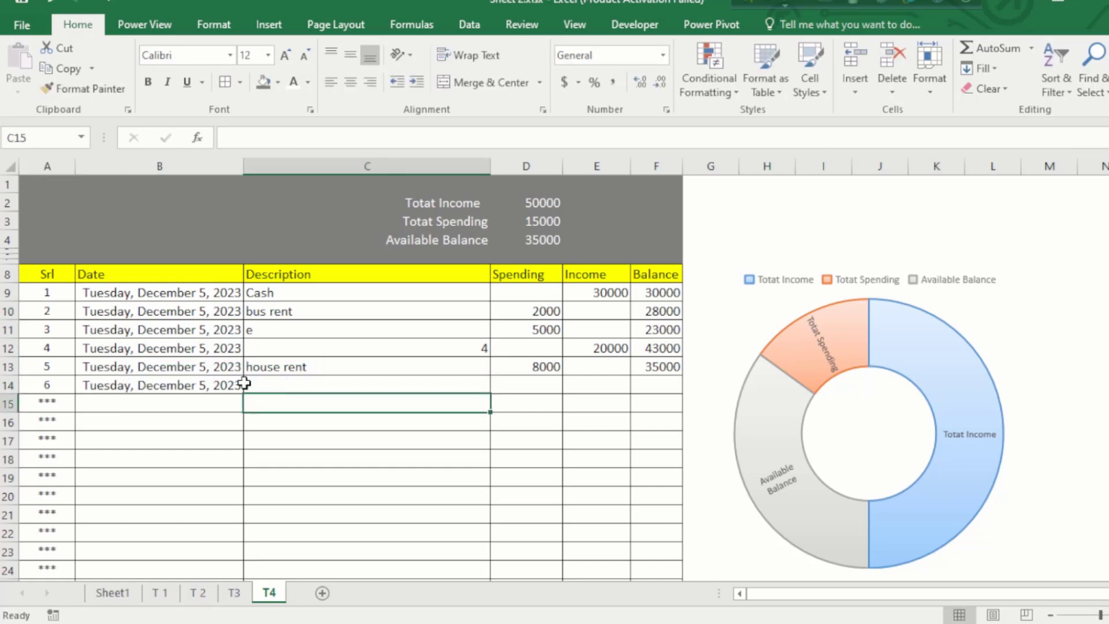
left_click(72, 383)
left_click(206, 380)
left_click(330, 404)
type("g")
key("Return")
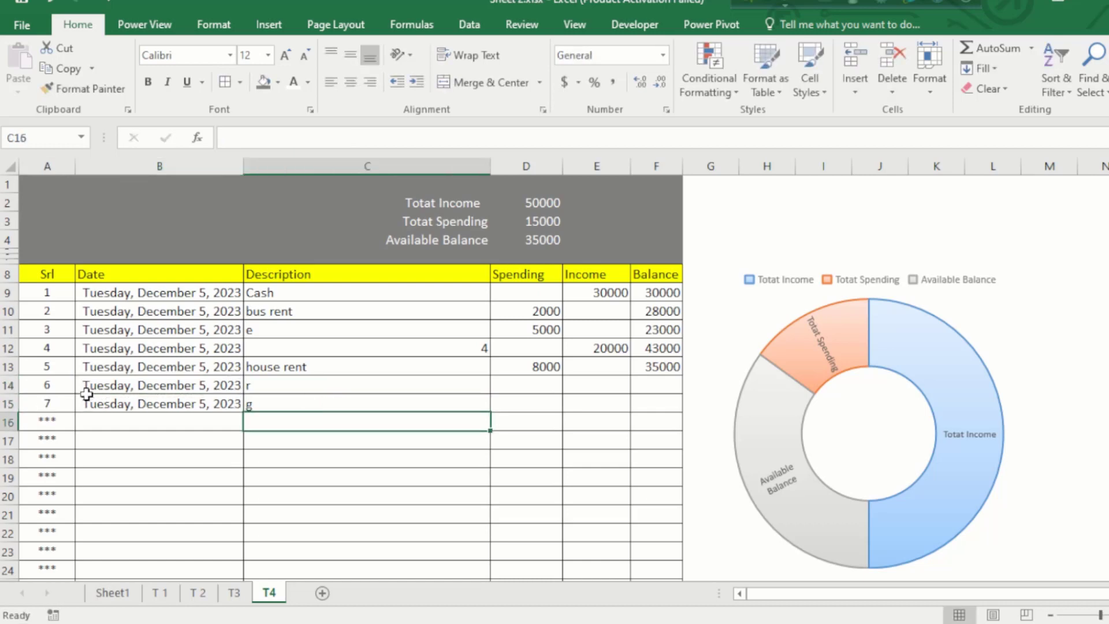
left_click(172, 400)
- Examine the date formula in B9 and the serial number formula in A9
left_click(430, 360)
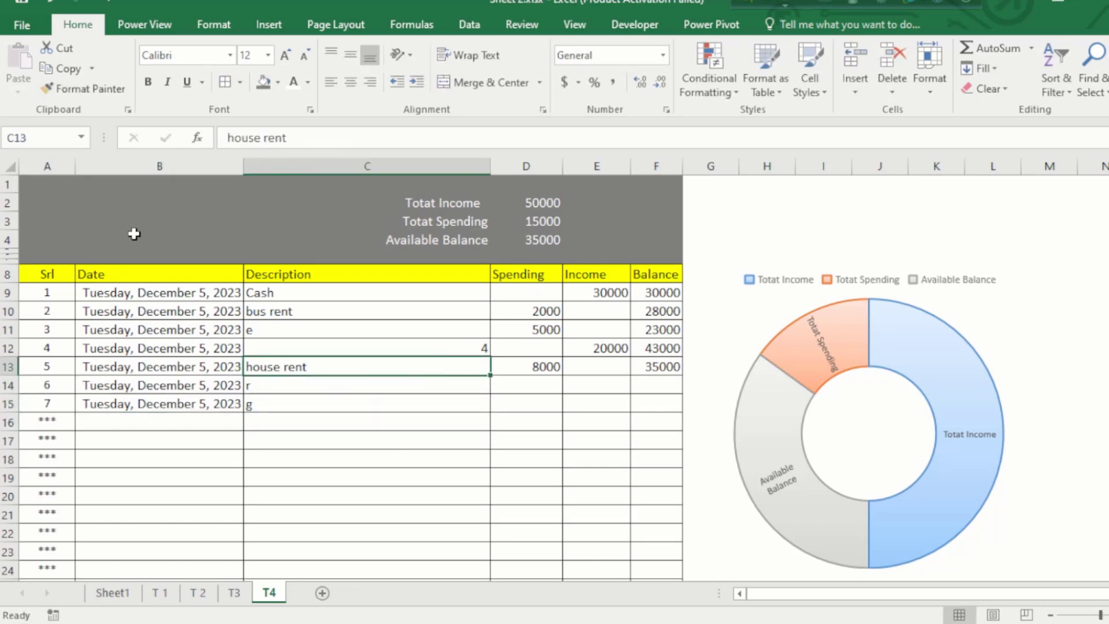
left_click(99, 290)
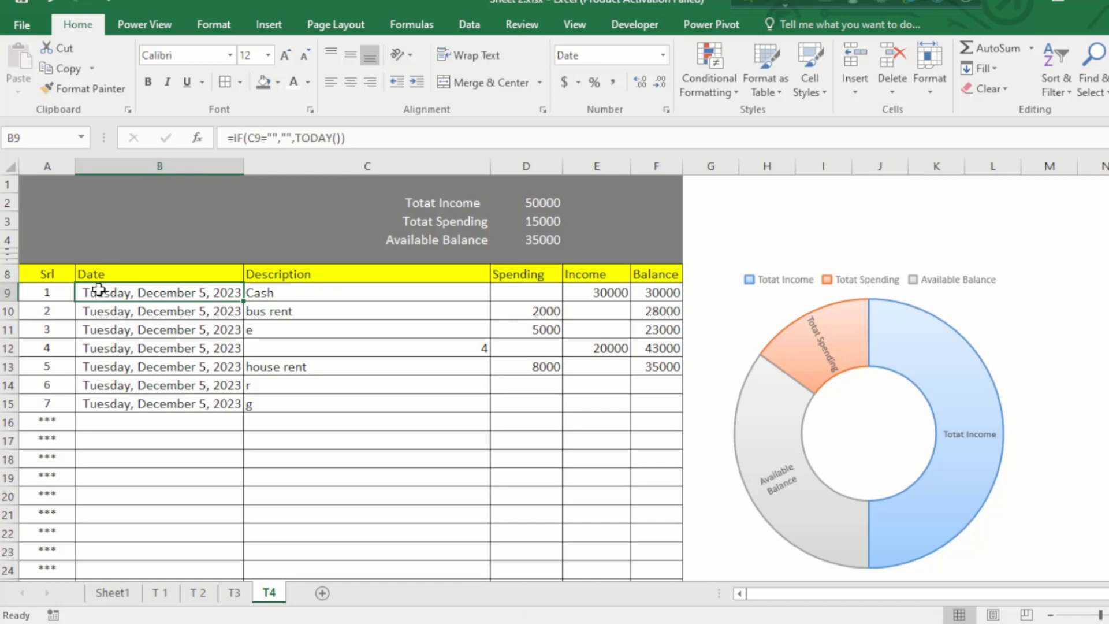
left_click(46, 295)
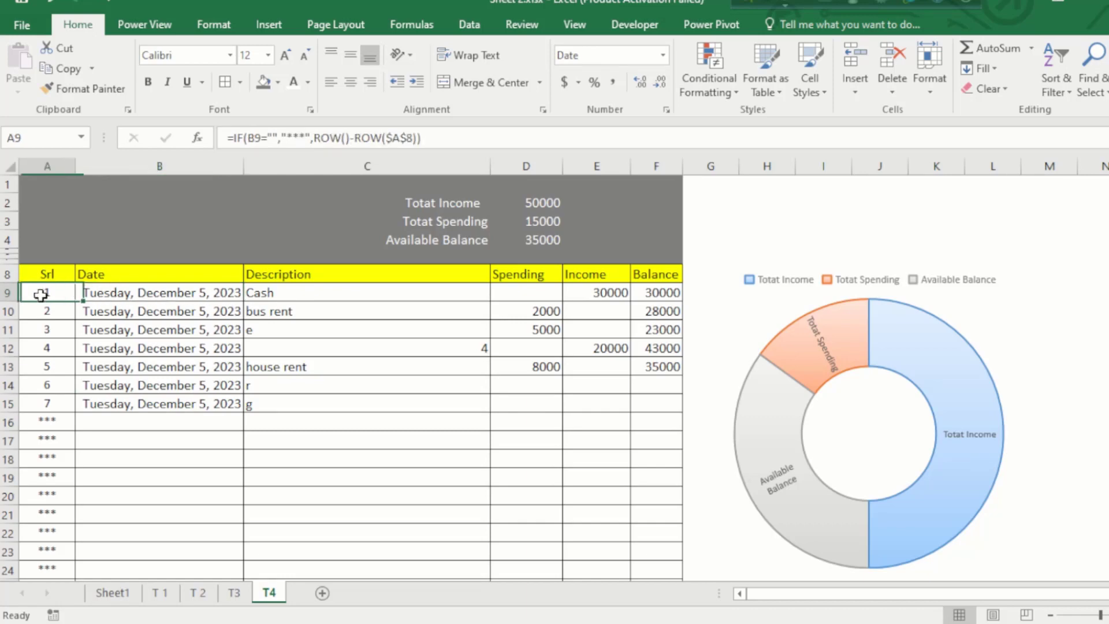
- Clear all entries and formulas below the headers in columns A to F, and the summary formulas in D2:D4
left_click_drag(73, 296, 676, 557)
scroll(636, 520, "up", 2)
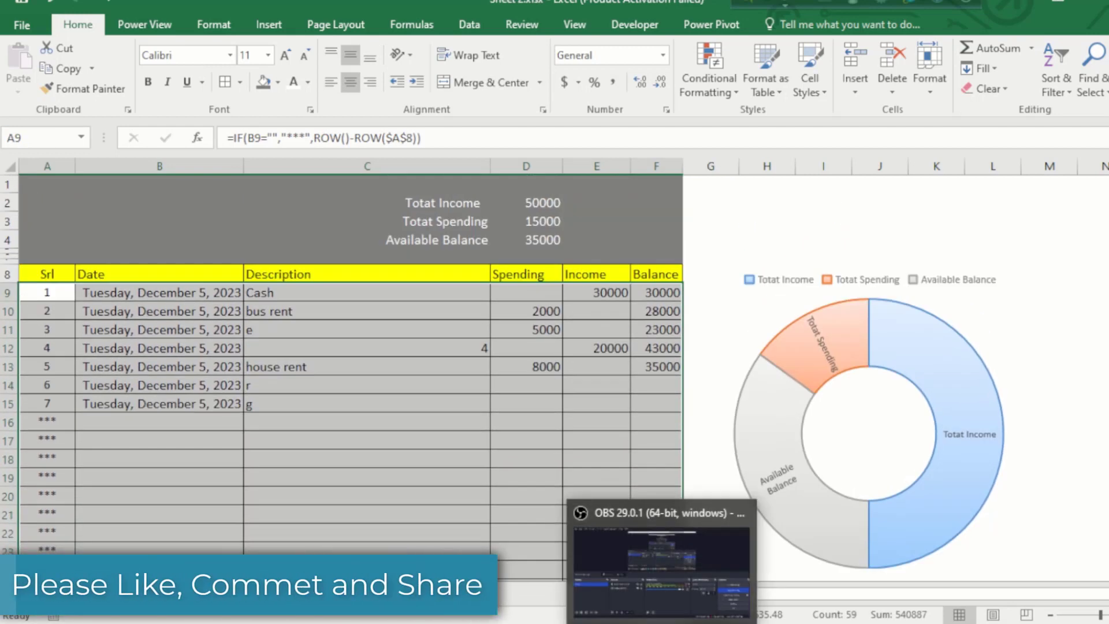
key("Delete")
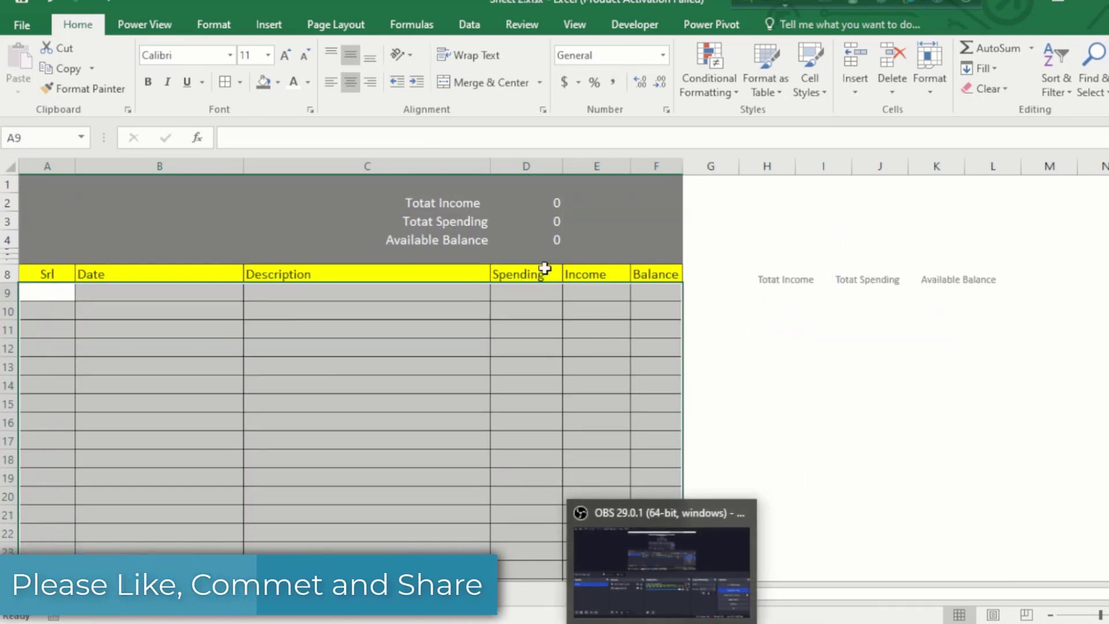
left_click(546, 201)
left_click_drag(546, 201, 547, 240)
key("Delete")
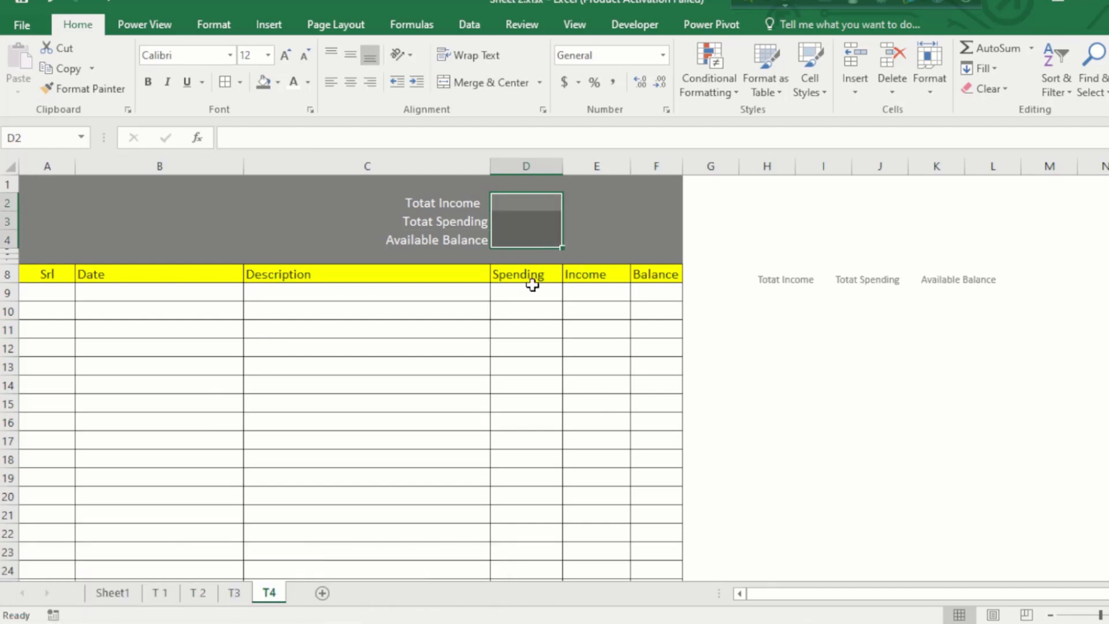
left_click(584, 382)
left_click(424, 381)
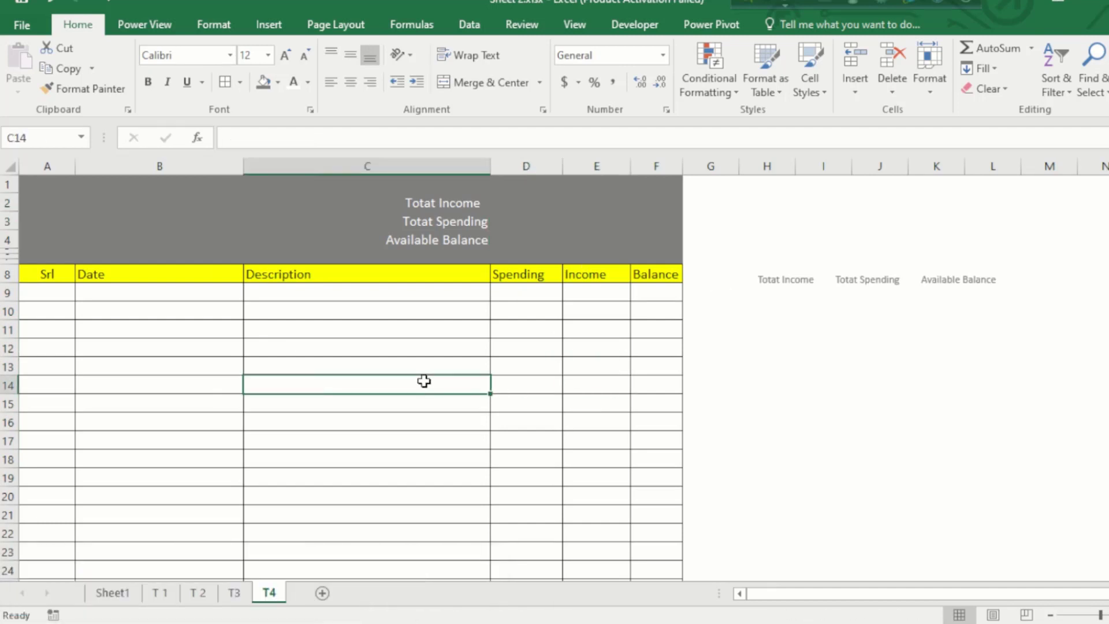
left_click(266, 294)
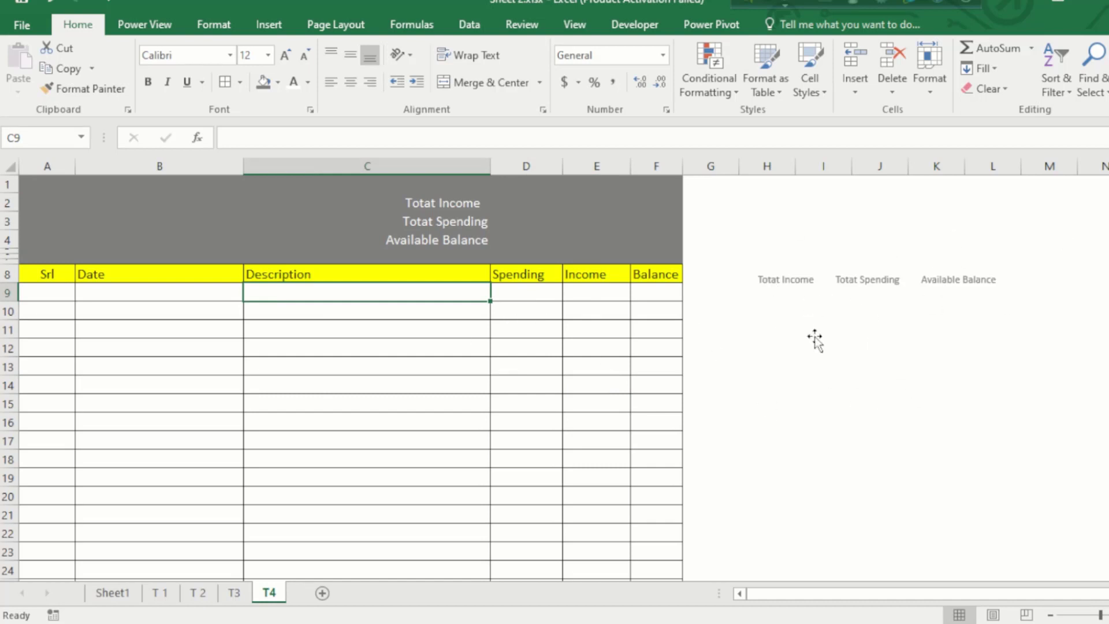
left_click(152, 295)
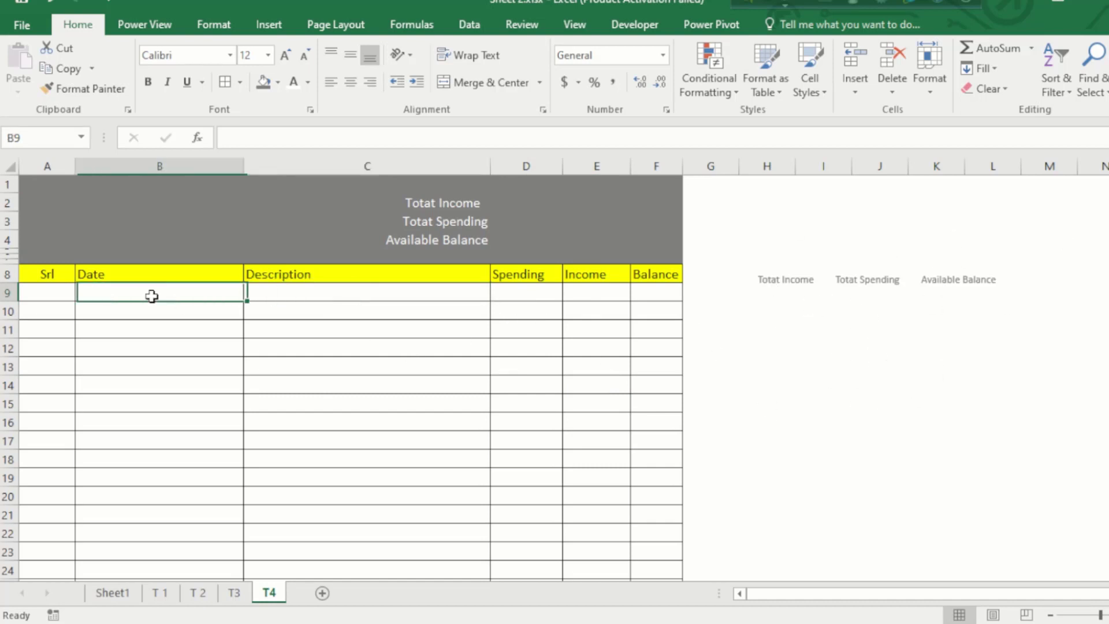
- Begin an IF formula in A9 that tests C9="" and returns "" when the description is blank
left_click(57, 295)
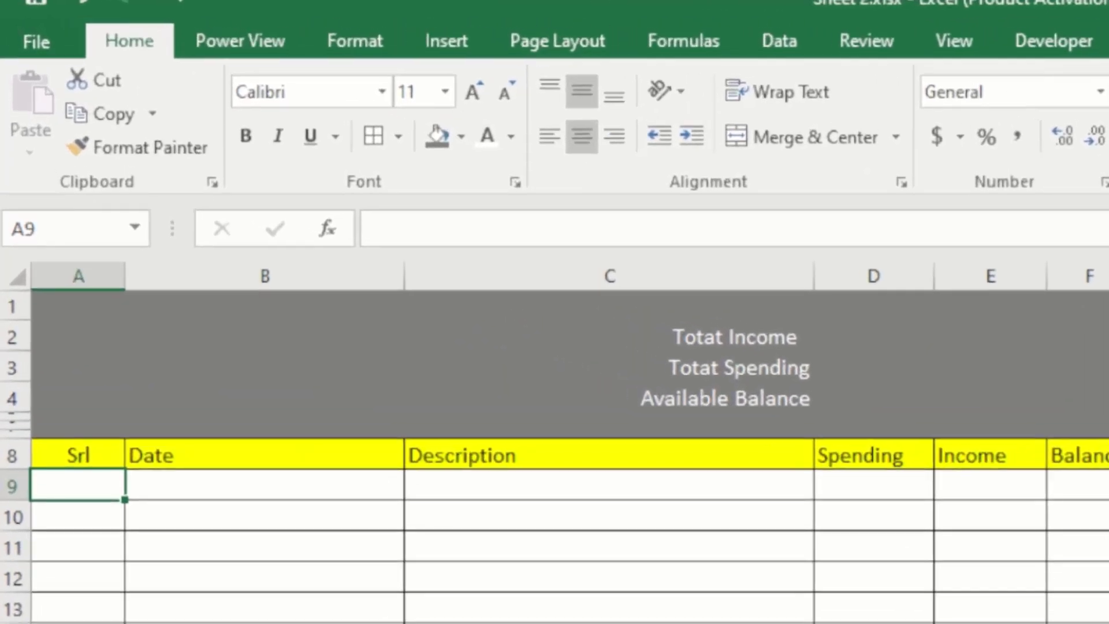
type("=if")
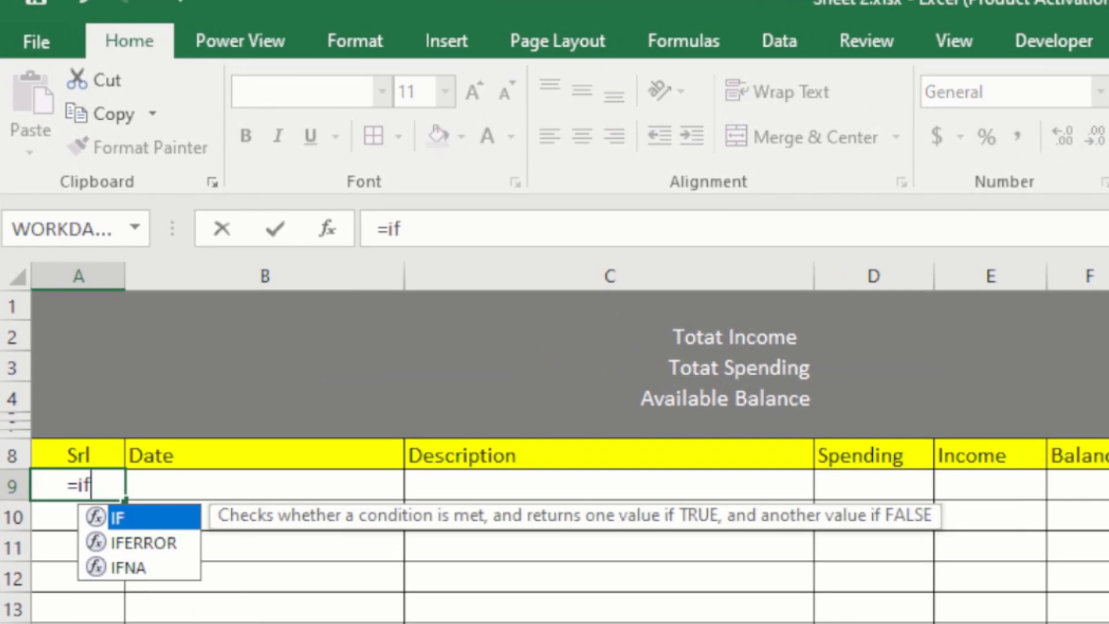
key("Tab")
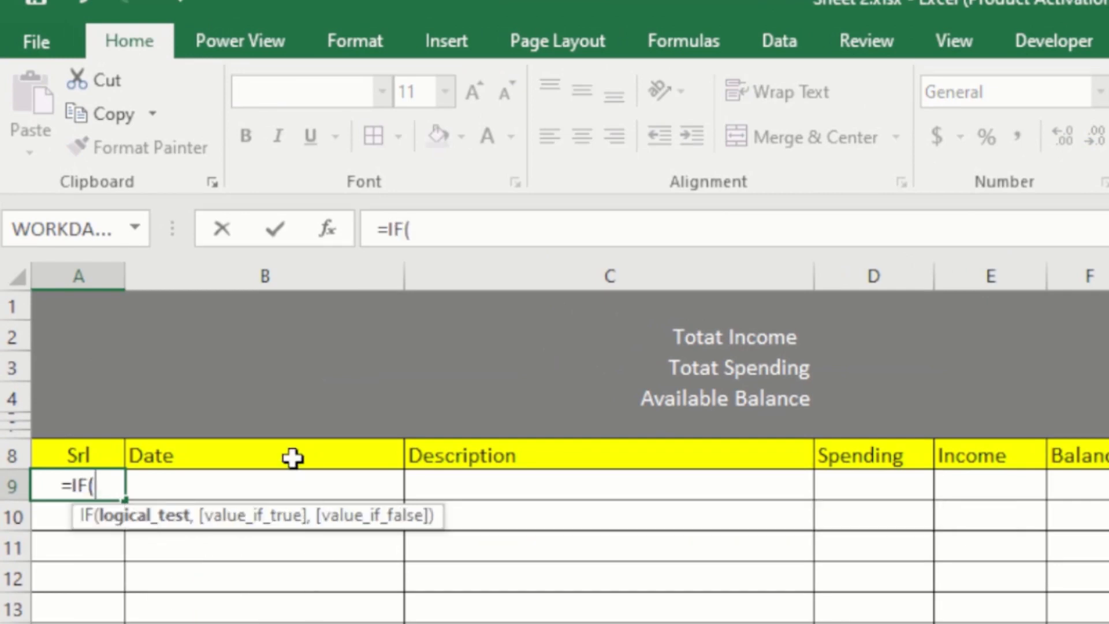
left_click(488, 491)
type("=")
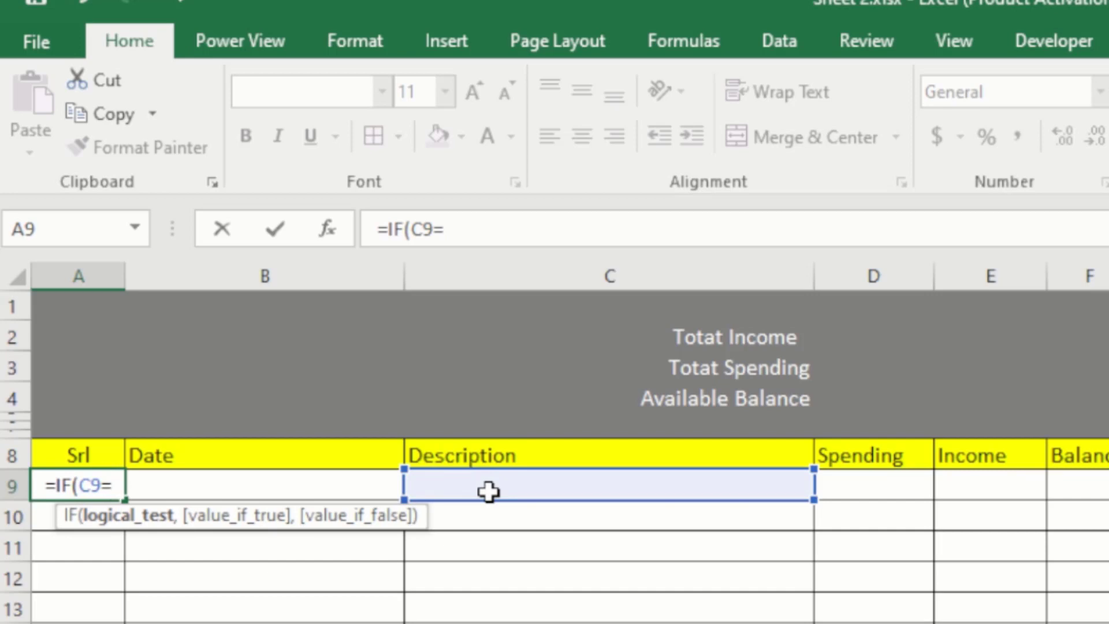
type("\"\"")
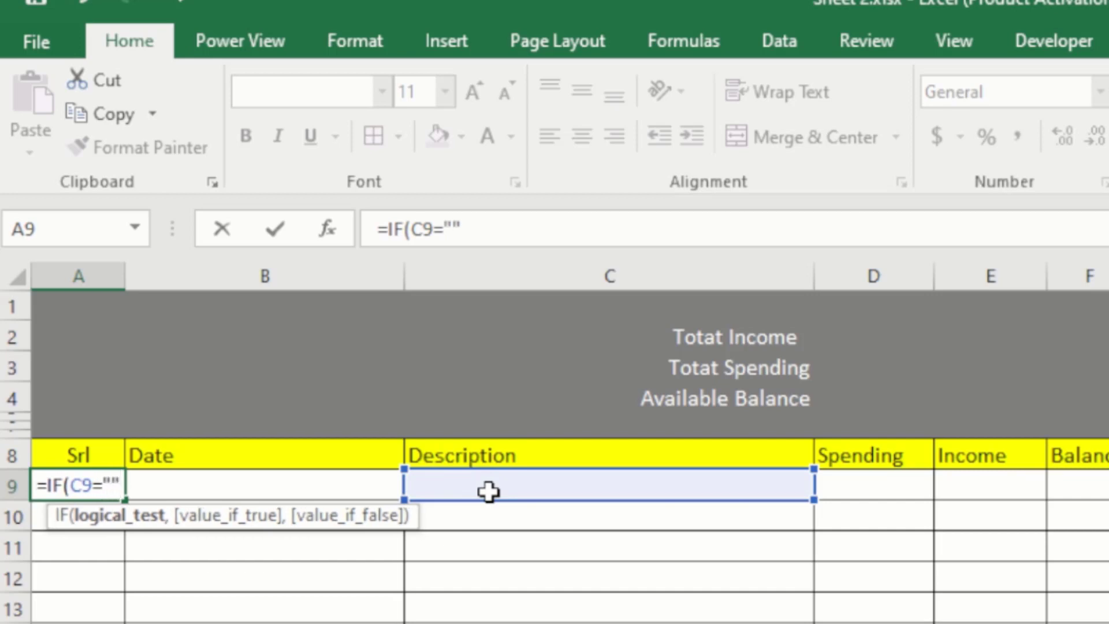
type(",")
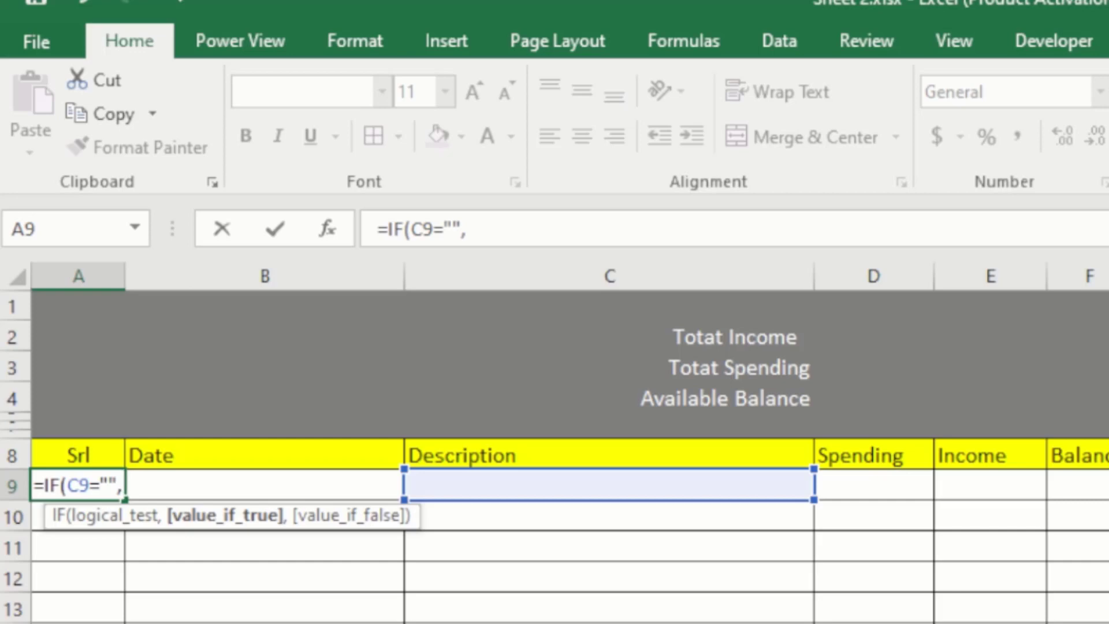
type("\"\"")
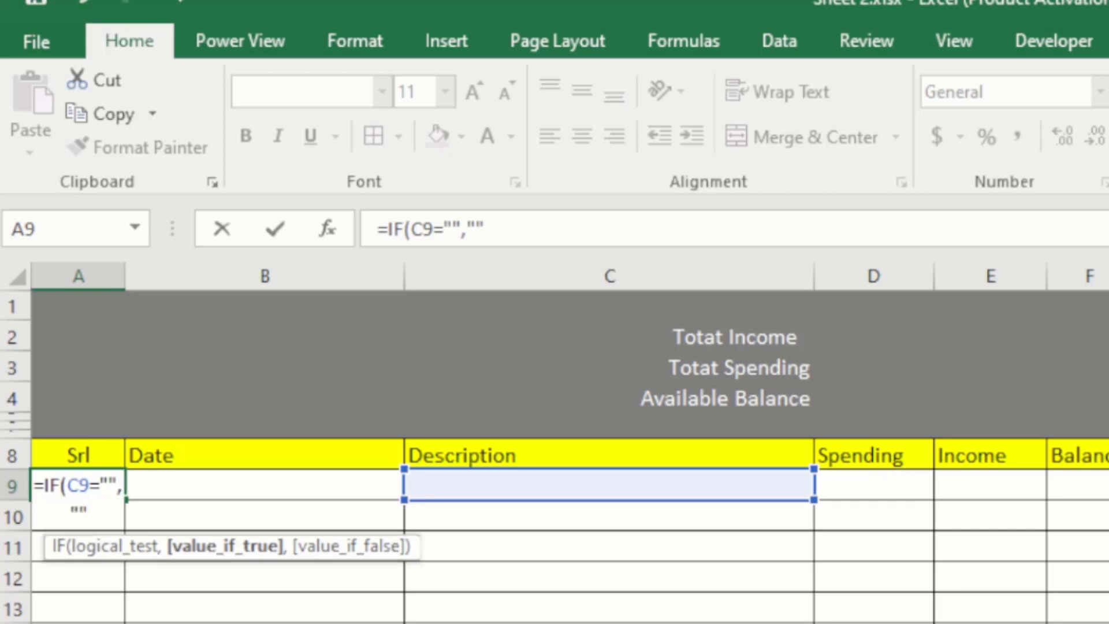
type(",")
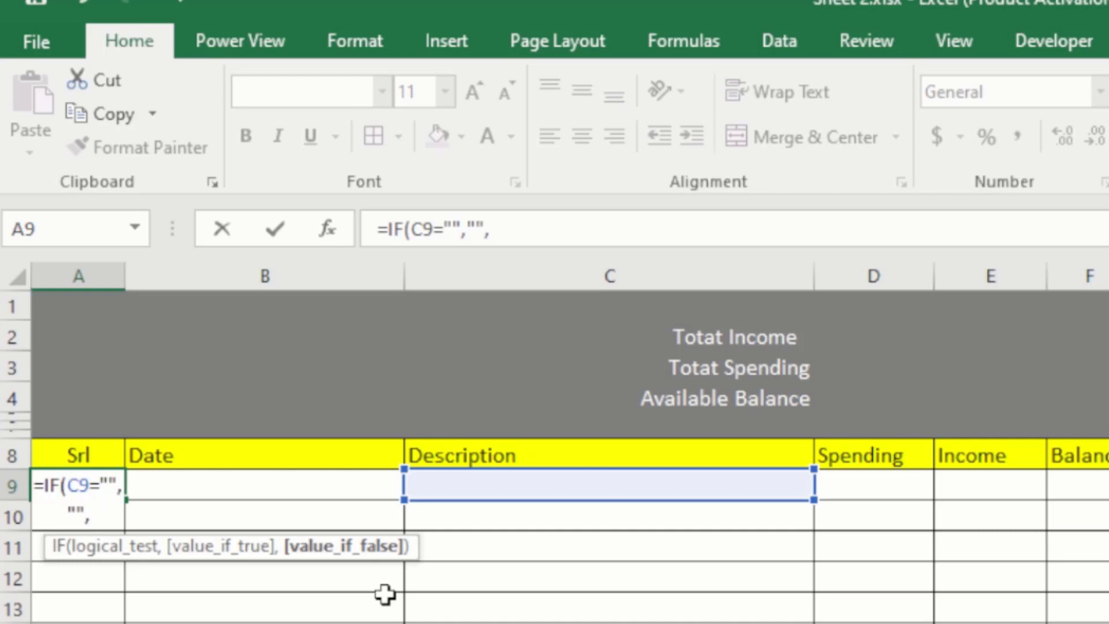
- Complete the A9 formula with ROW()-ROW($A$8) as the false value, using an absolute reference to the Srl header, and reselect A9
type("row")
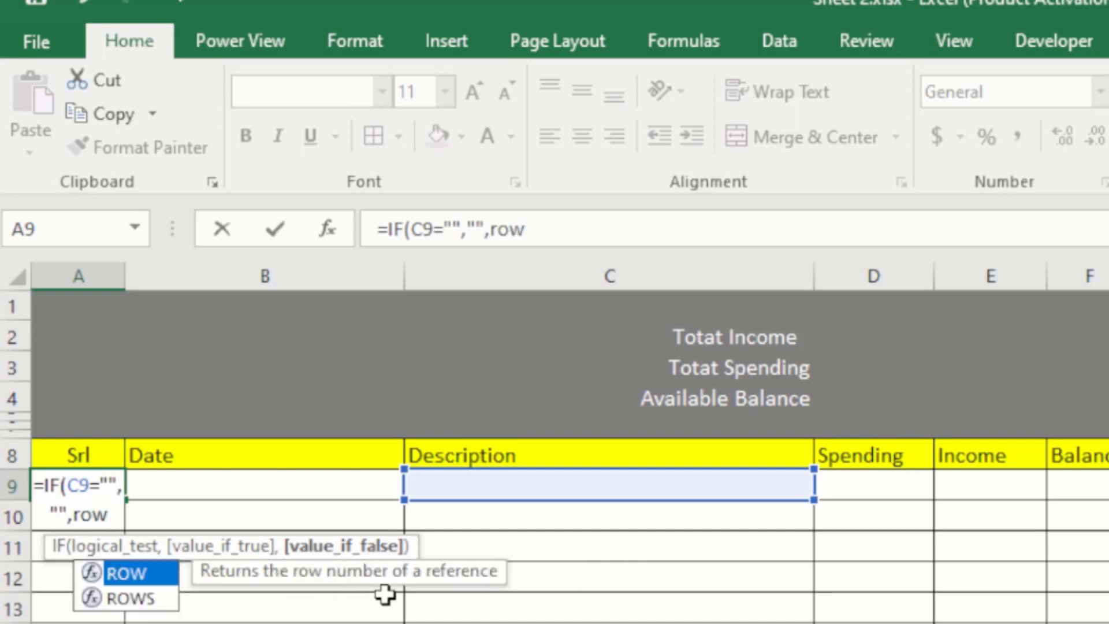
key("Tab")
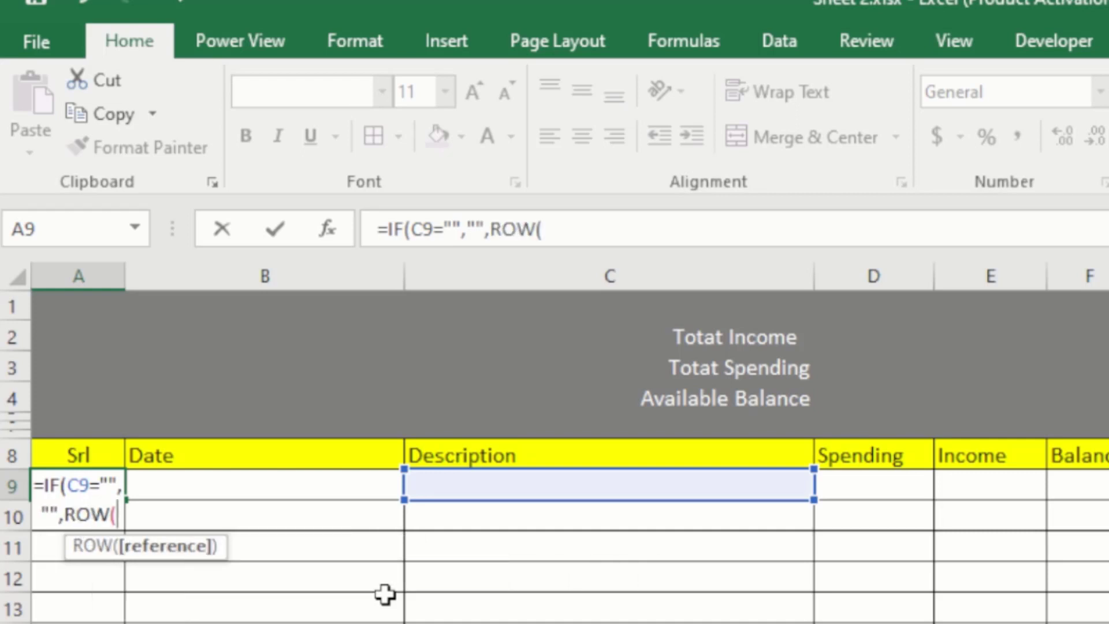
type(")")
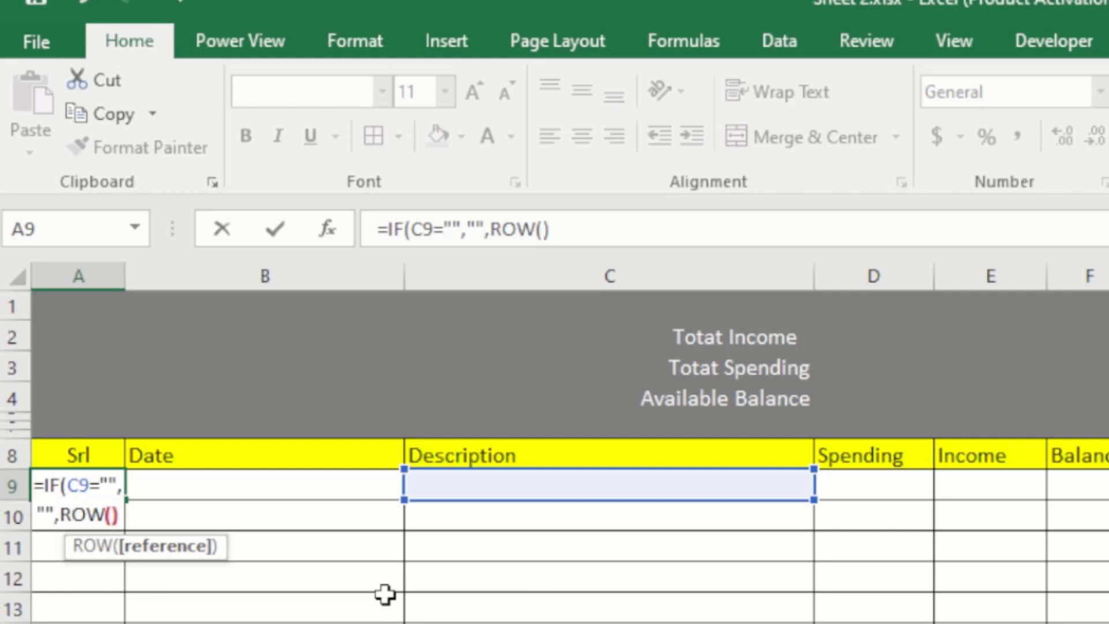
type("-")
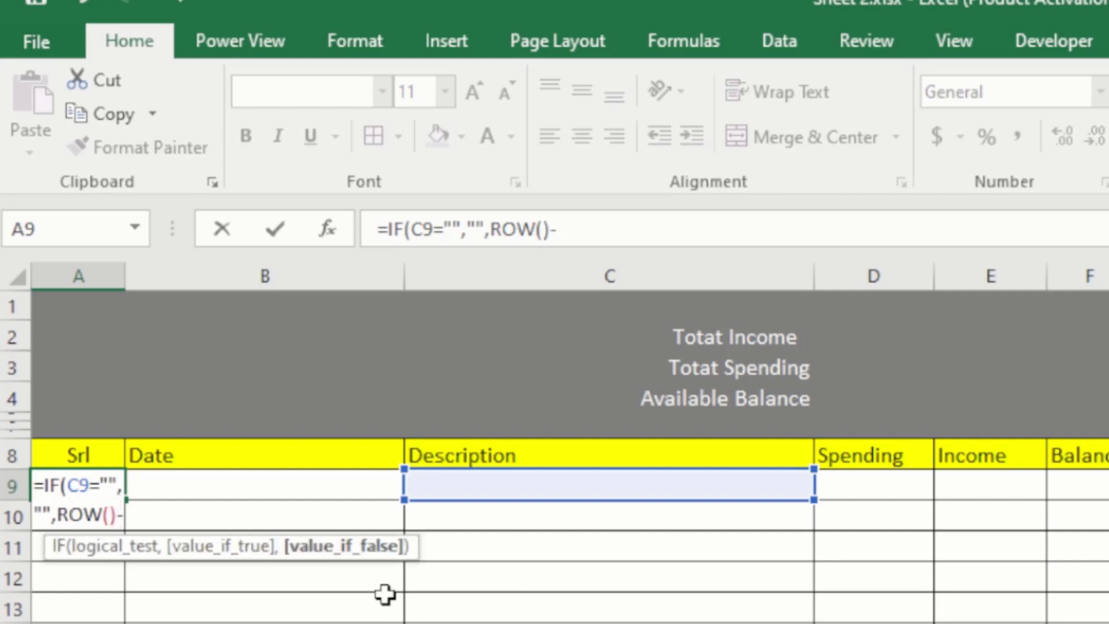
type("row")
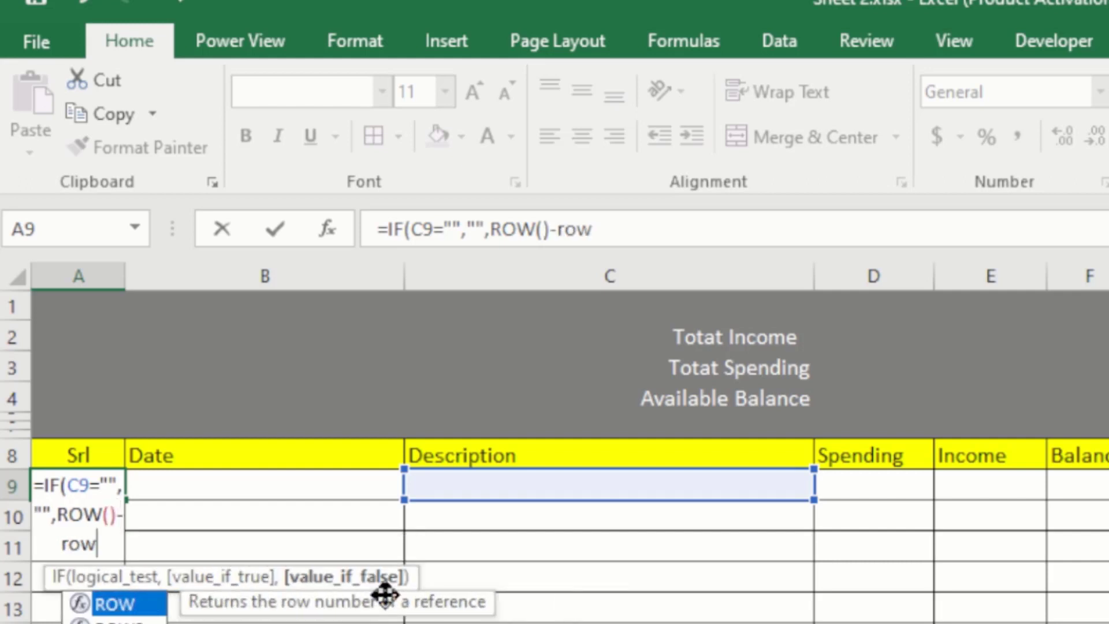
key("Tab")
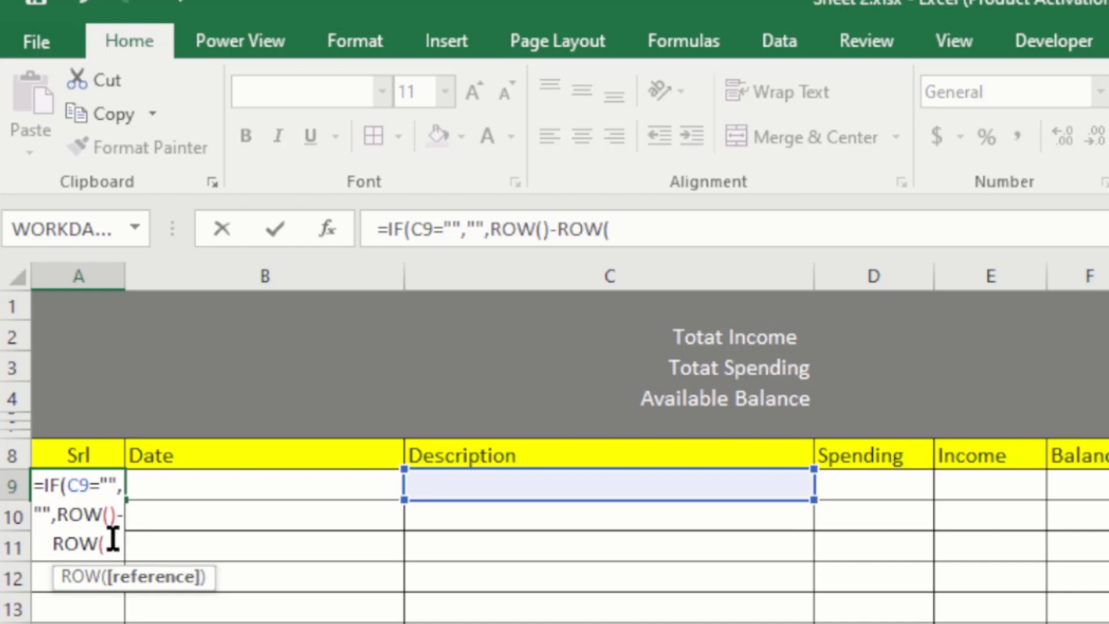
left_click(84, 457)
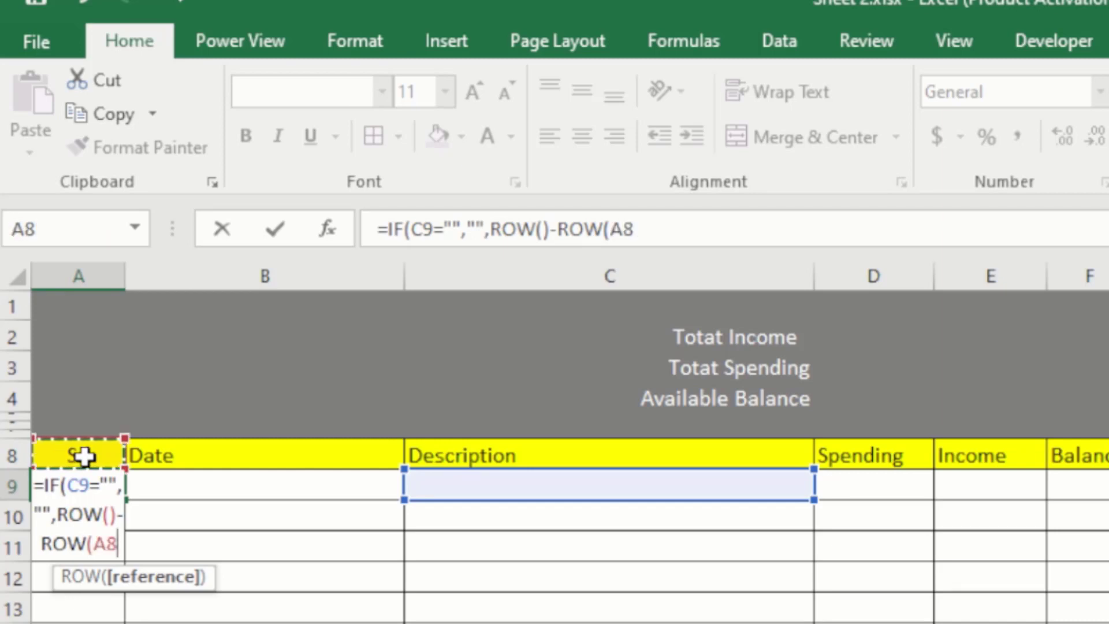
key("F4")
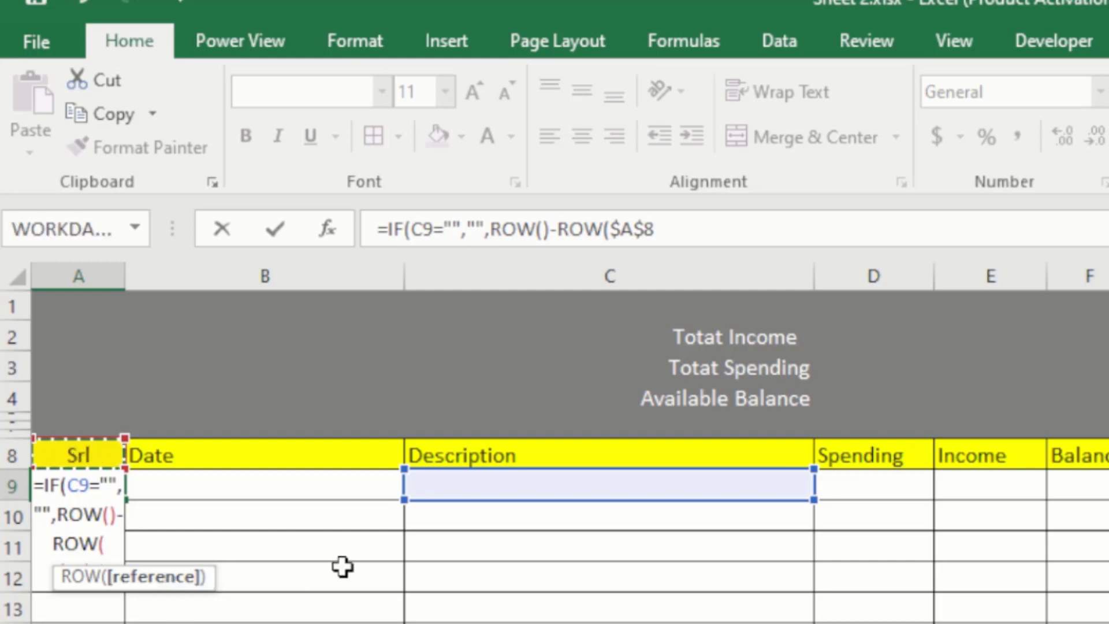
type("(")
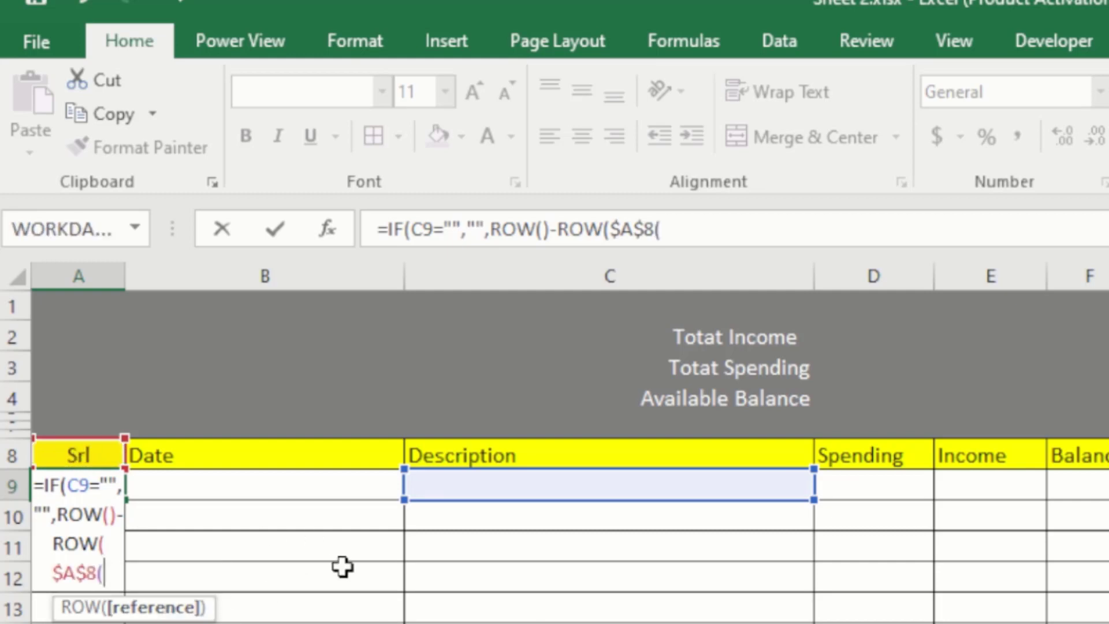
key("BackSpace")
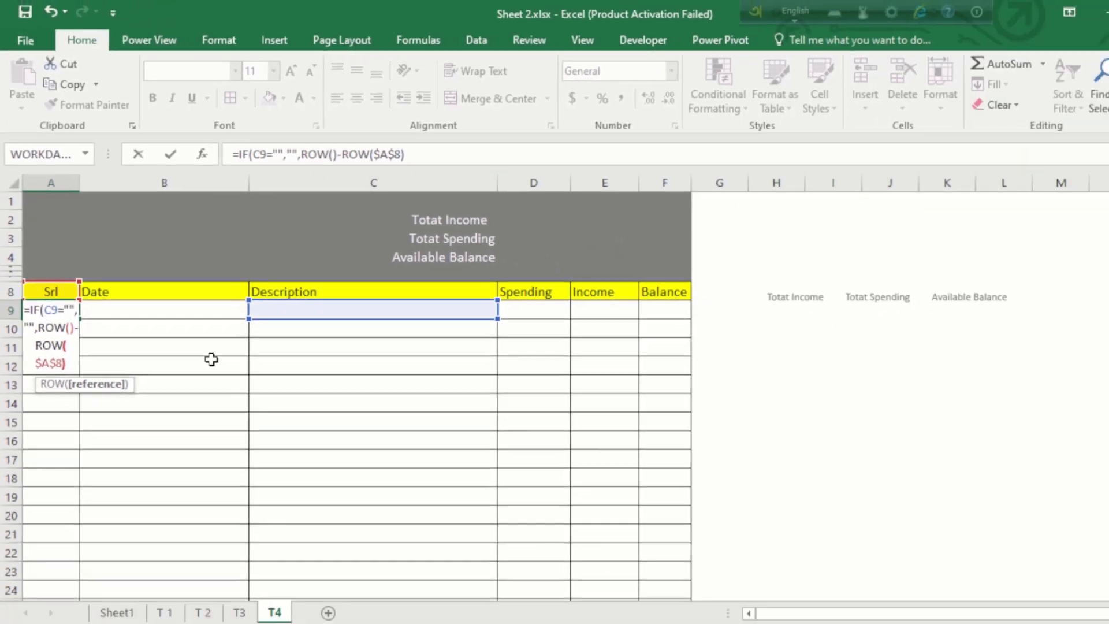
type(")")
key("Return")
key("Return")
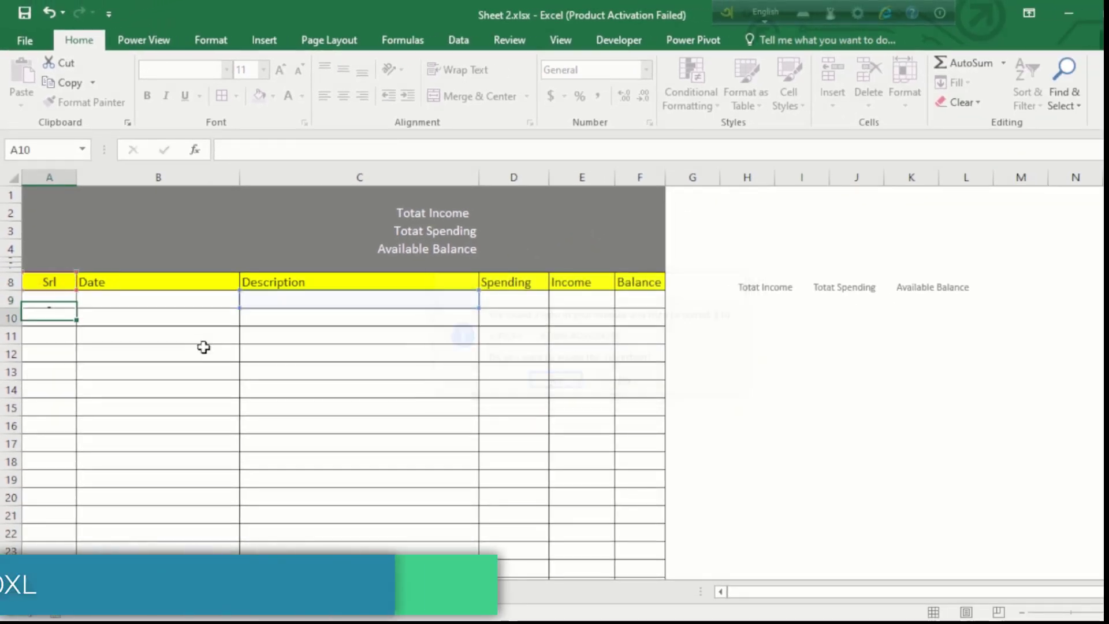
left_click(65, 296)
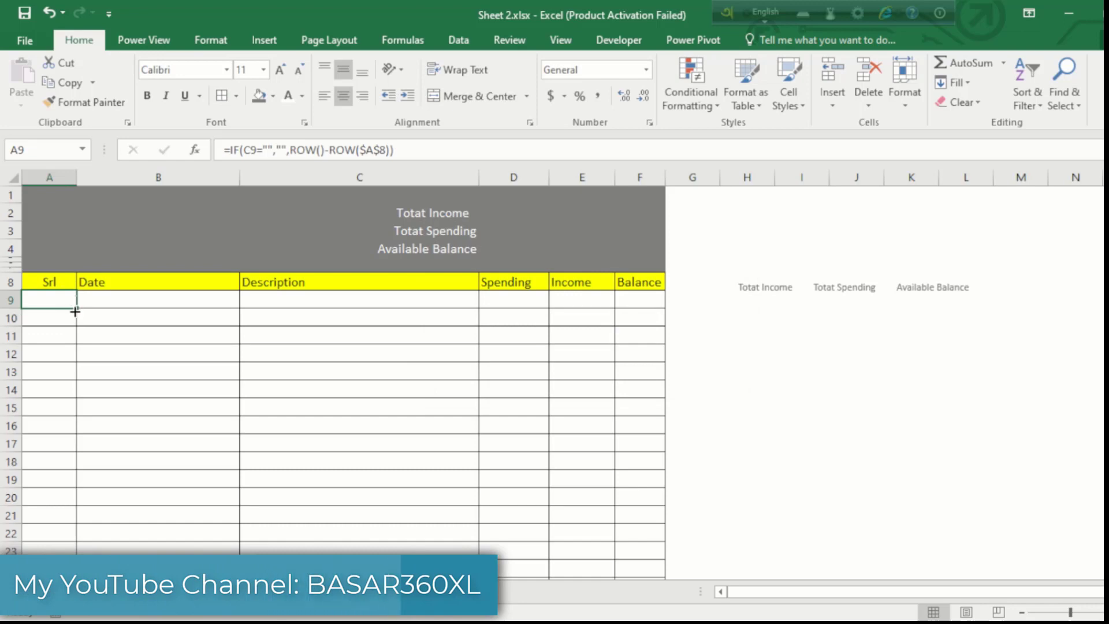
- Enter 1 as a test description in C9 to trigger the serial number formula
left_click(282, 297)
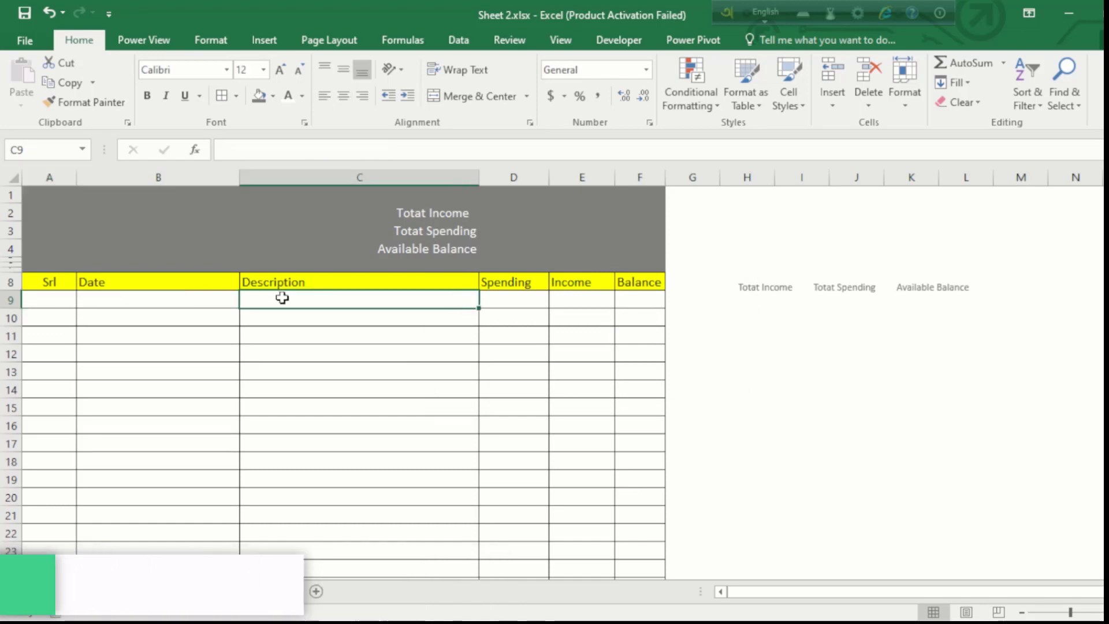
type("1")
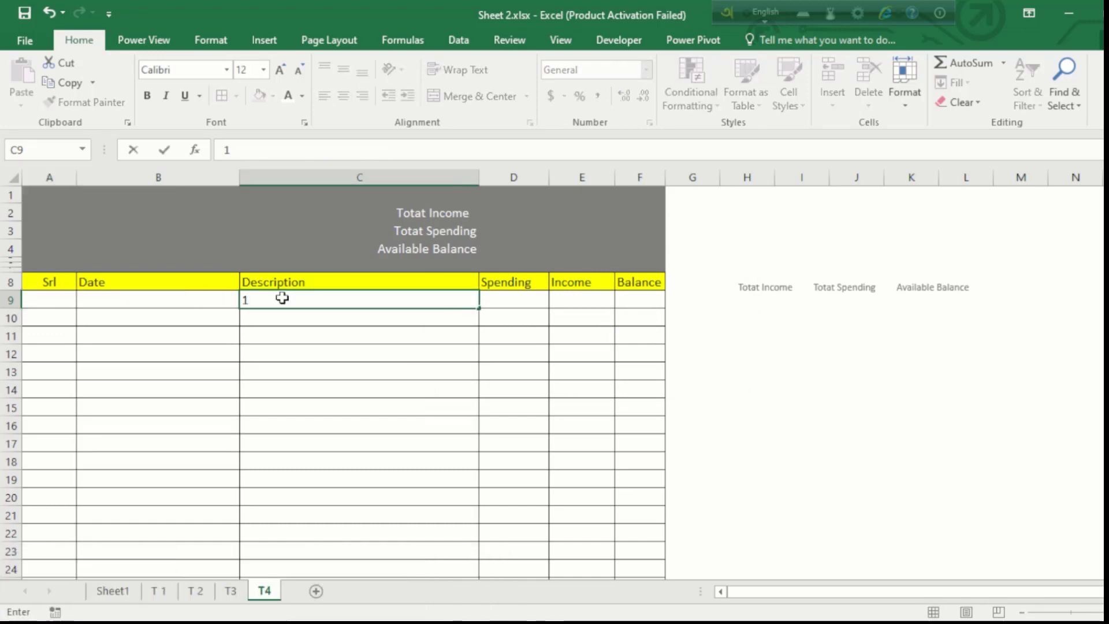
key("Return")
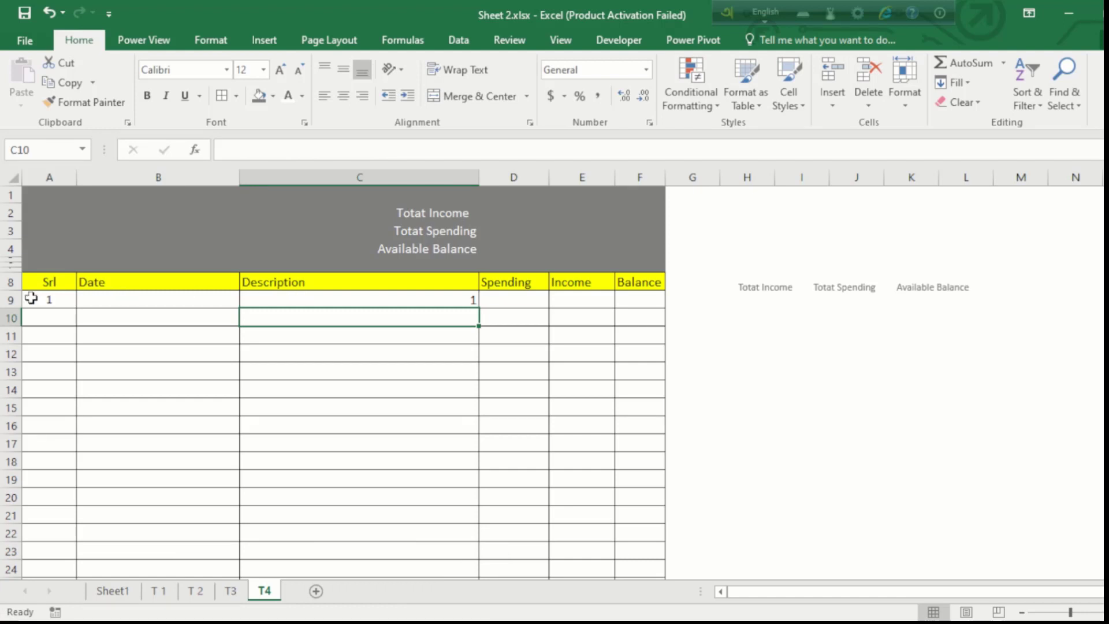
- Fill the serial number formula from A9 down the Srl column through A24
left_click(52, 299)
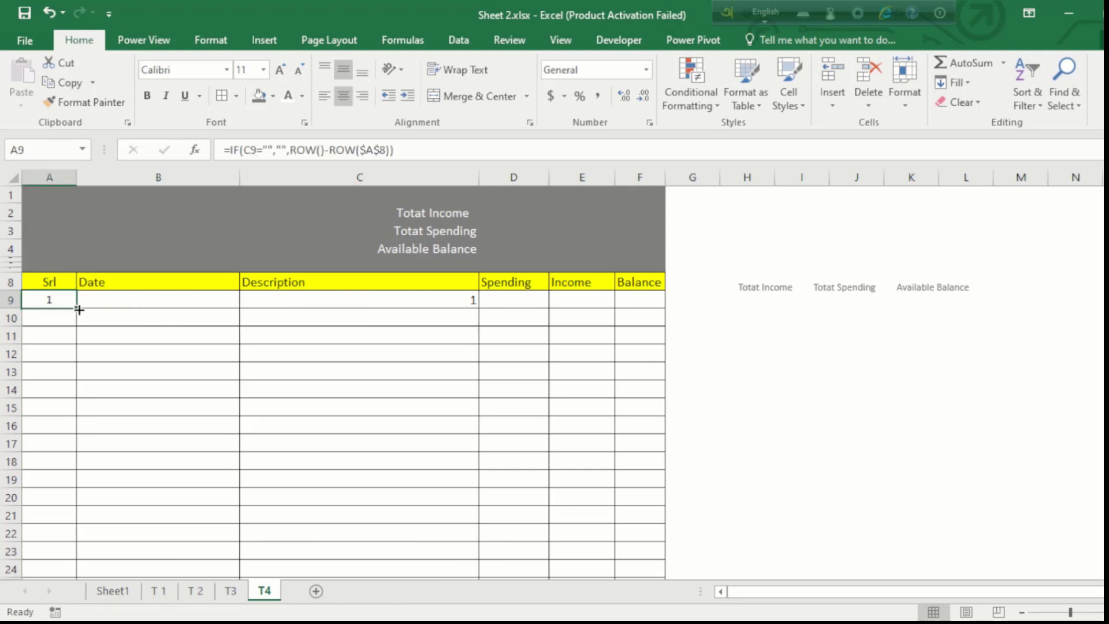
left_click_drag(79, 310, 63, 573)
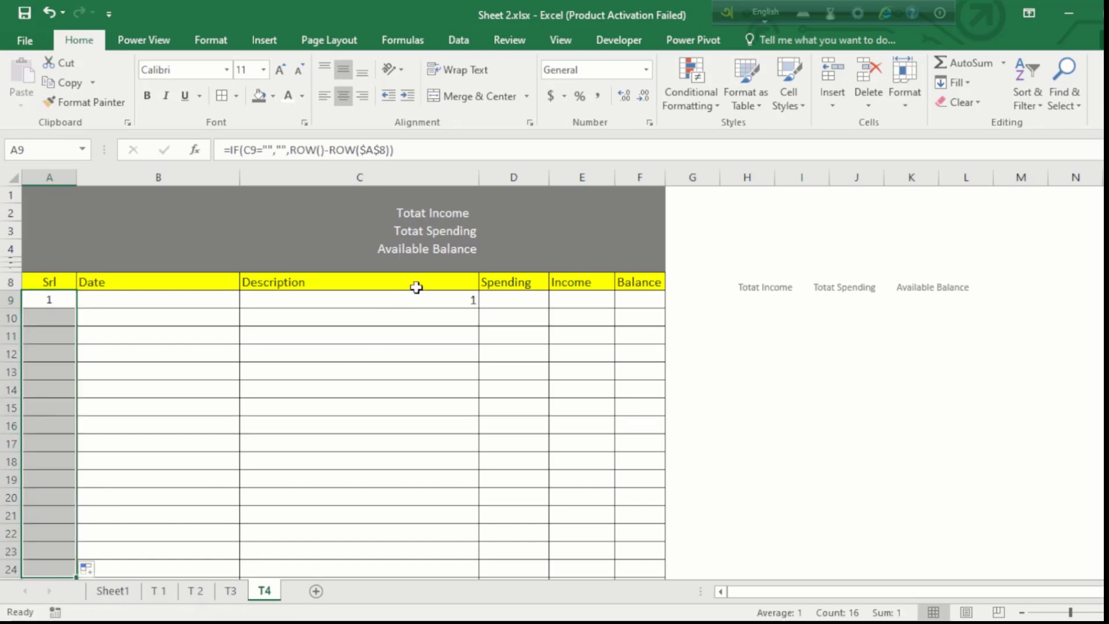
left_click(415, 297)
- Begin an IF formula in B9 that tests C9="" and returns "" when the description is blank
left_click(160, 296)
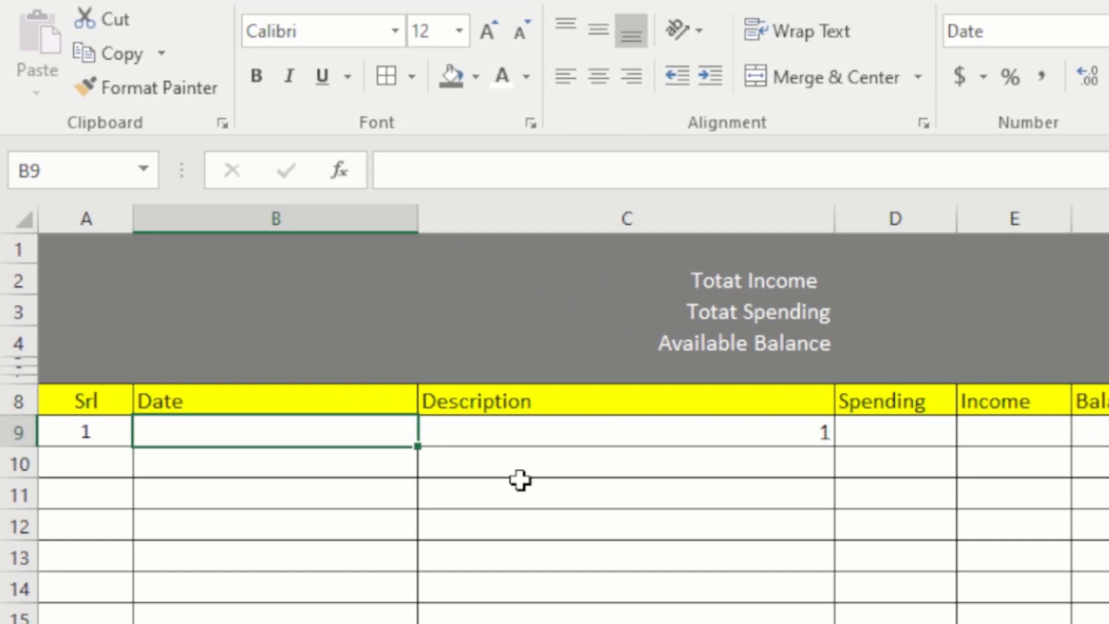
type("=")
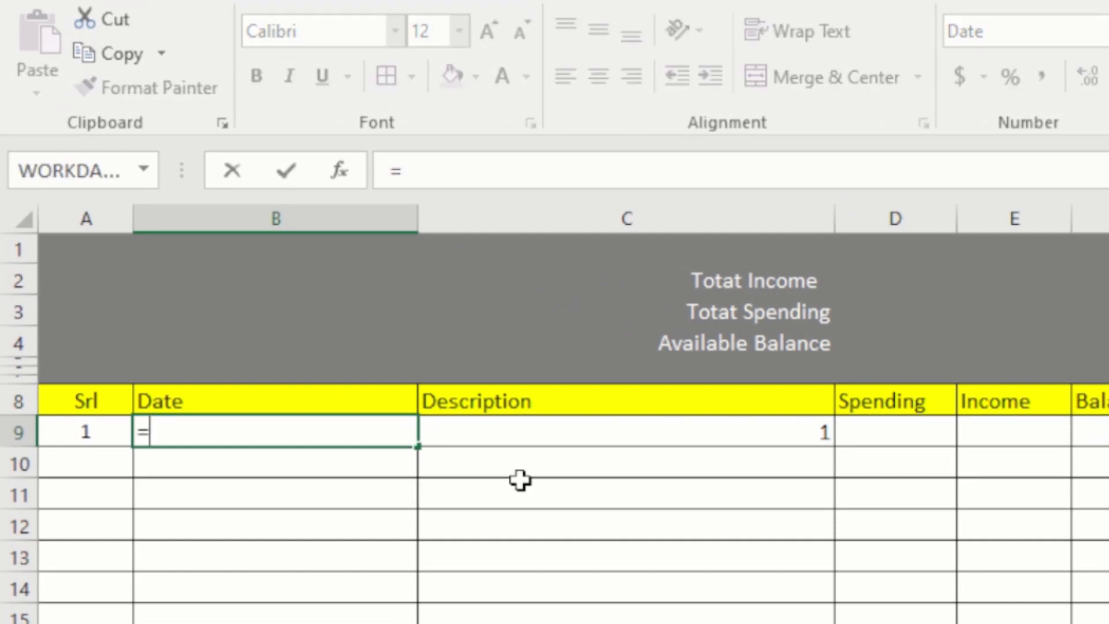
type("if")
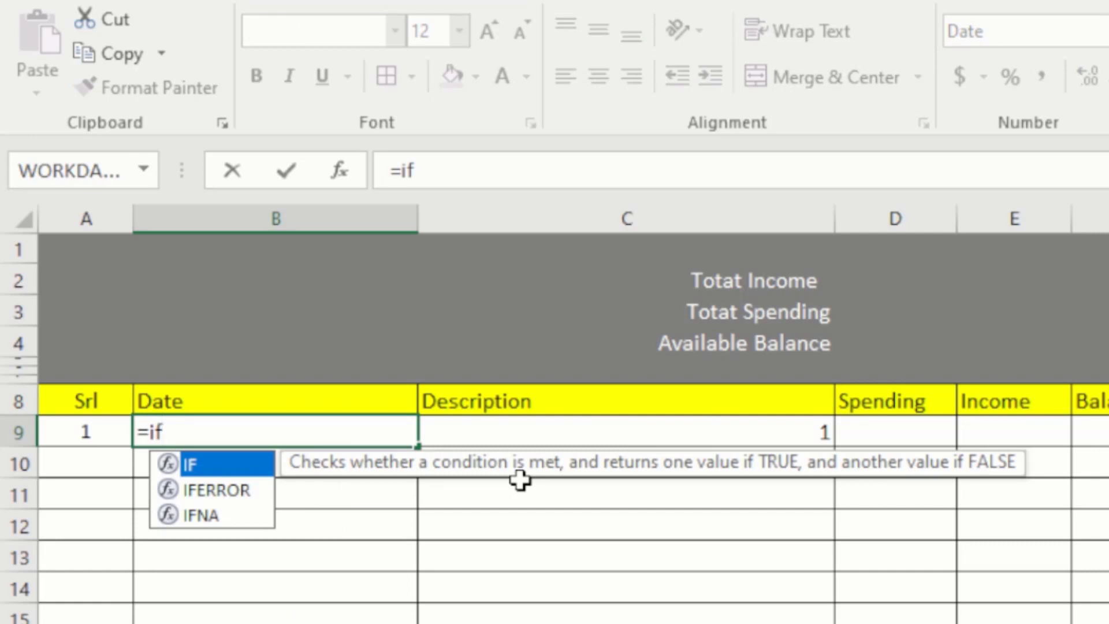
key("Tab")
left_click(628, 429)
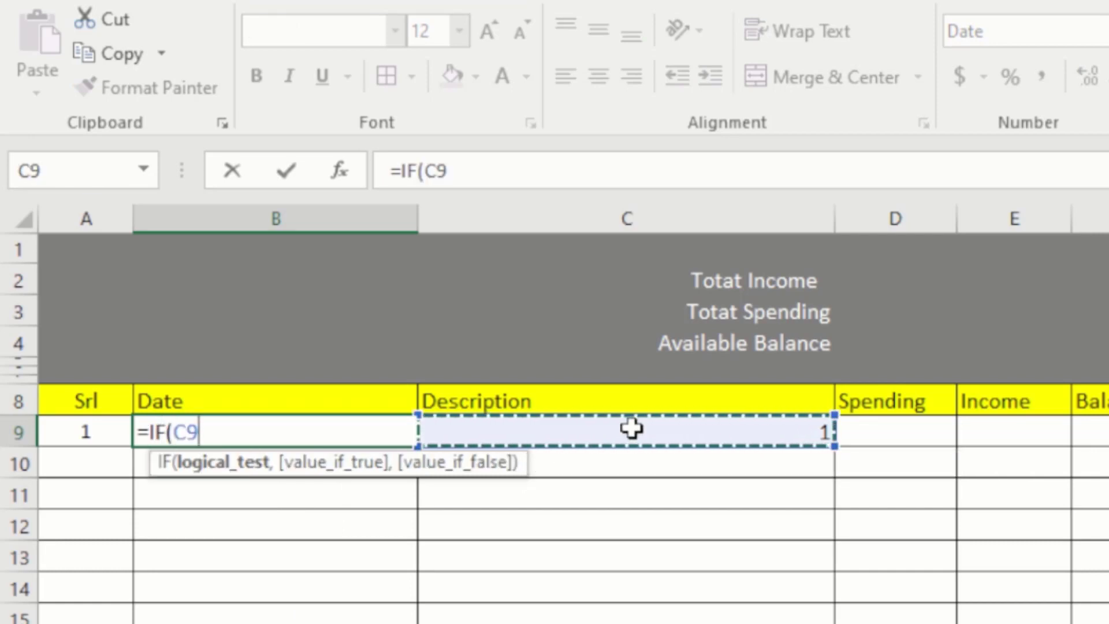
type("=")
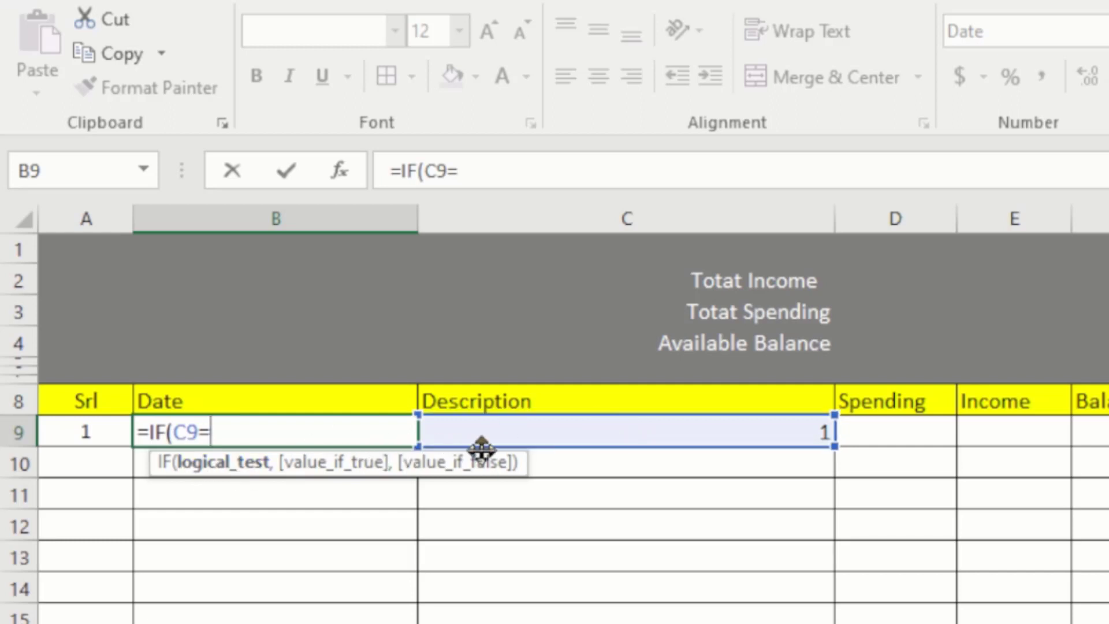
type("\"\",")
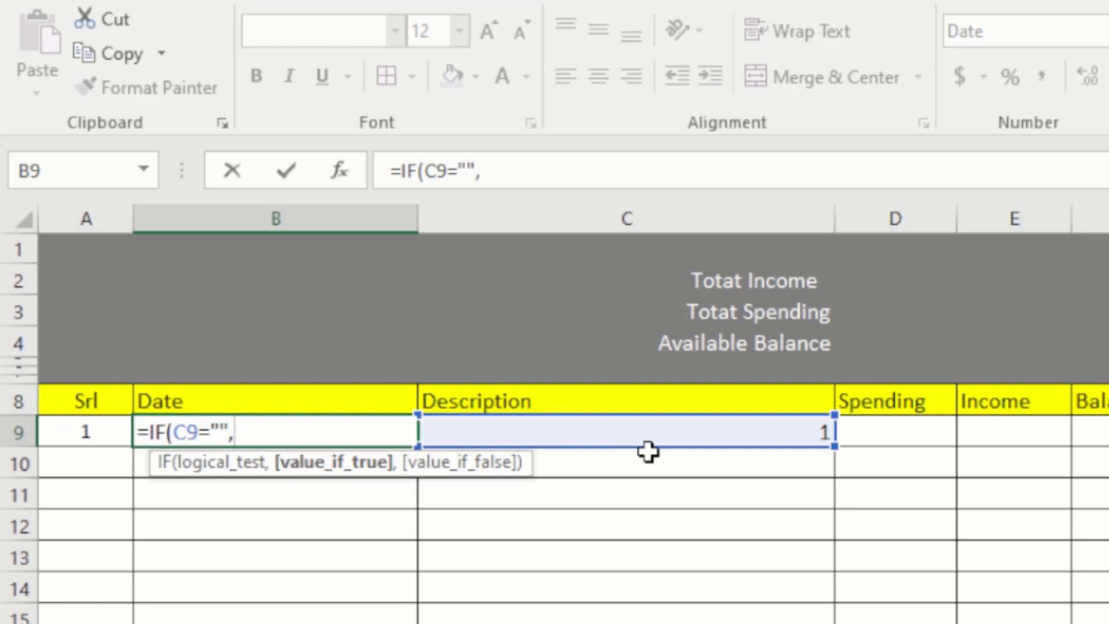
type("\"\"")
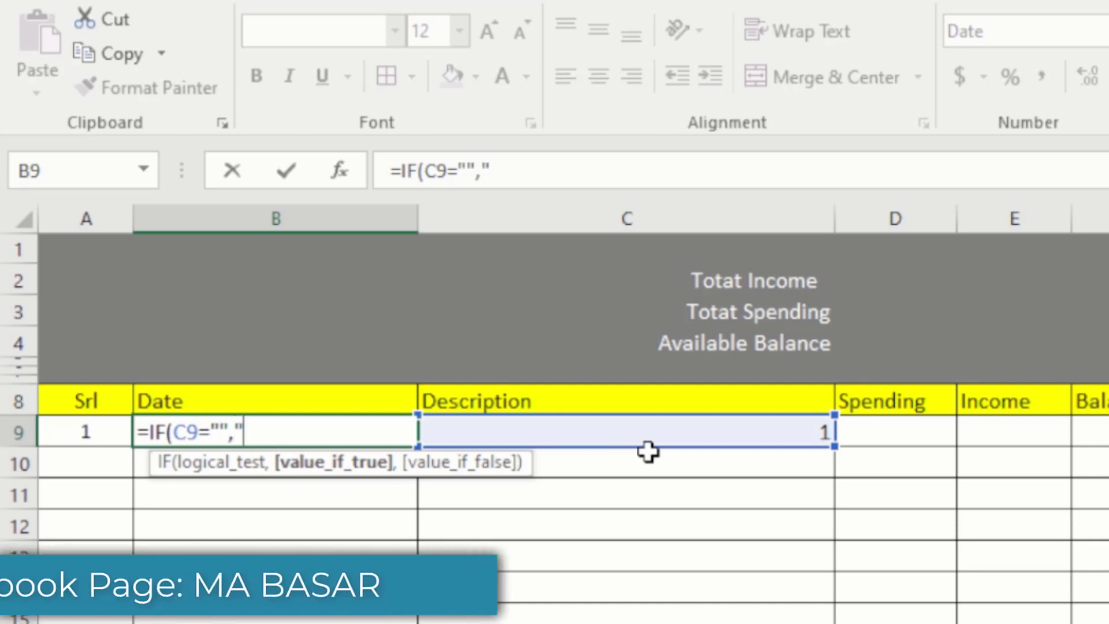
type(",")
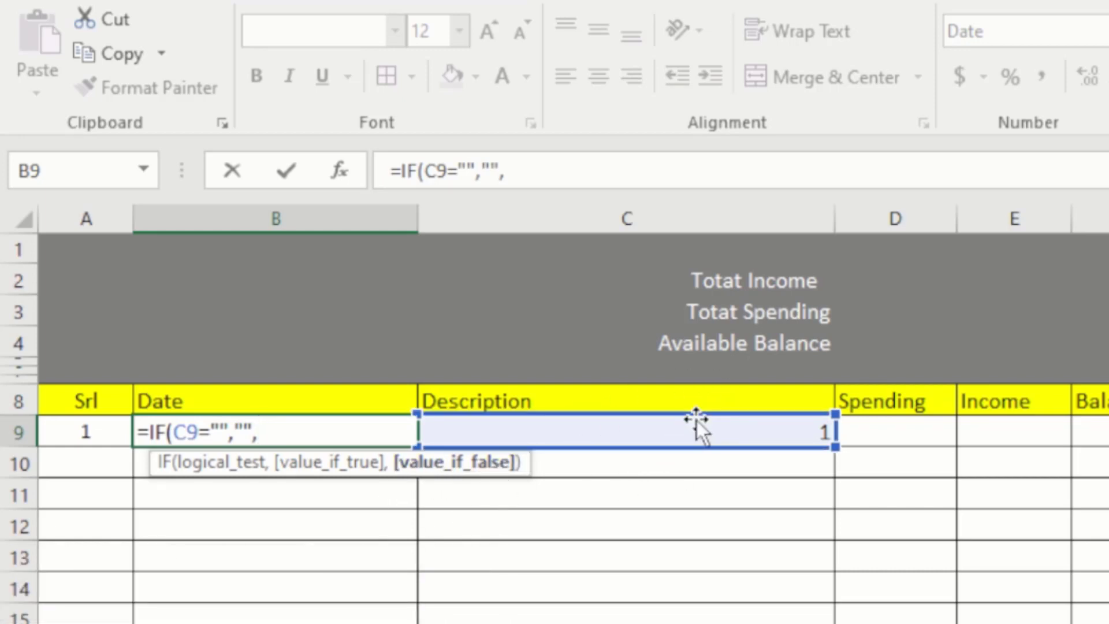
- Complete the B9 date formula with TODAY() as the false value and reselect B9
type("t")
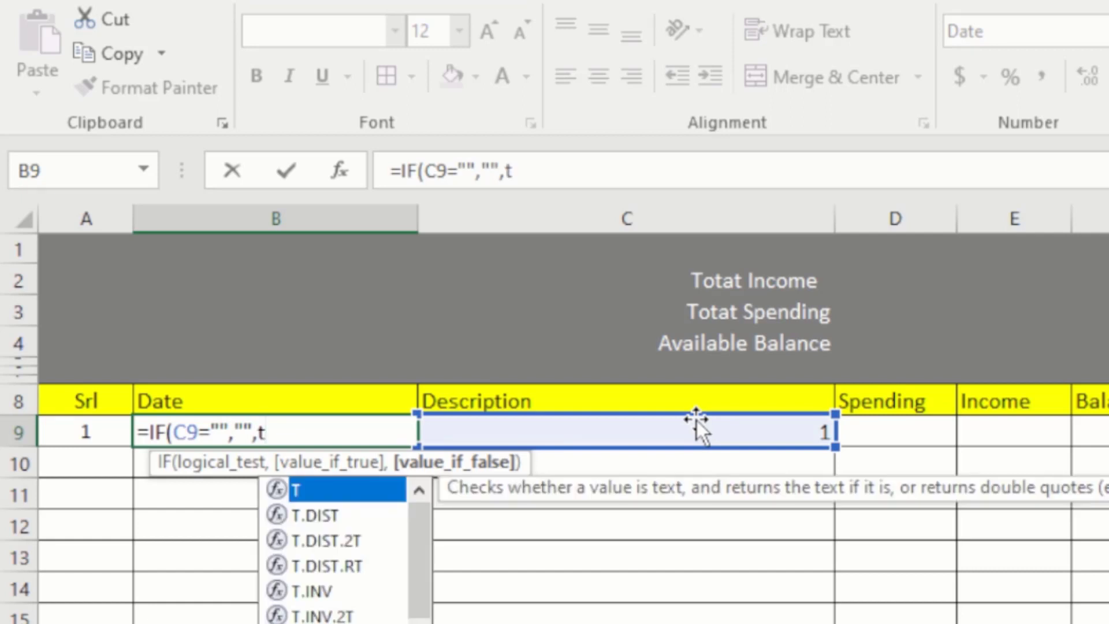
type("oday")
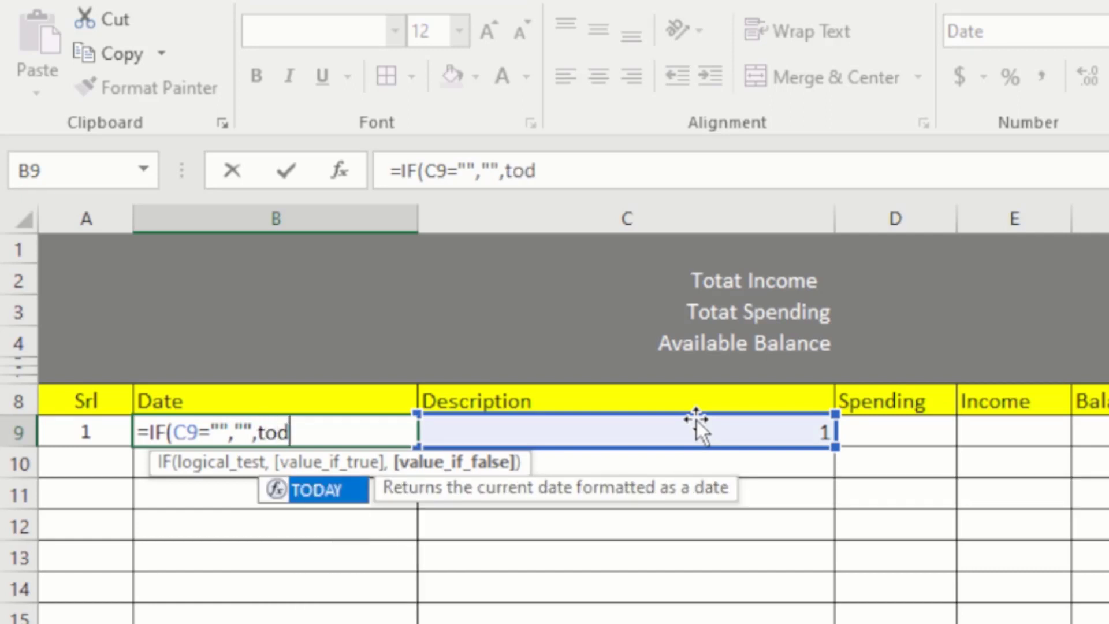
double_click(315, 491)
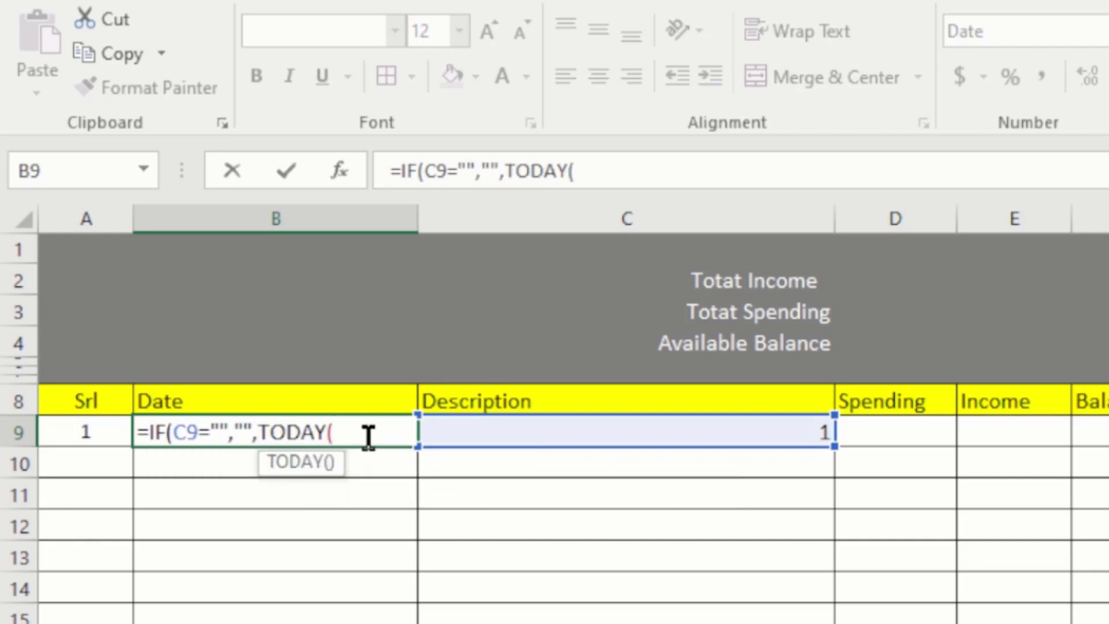
type("))")
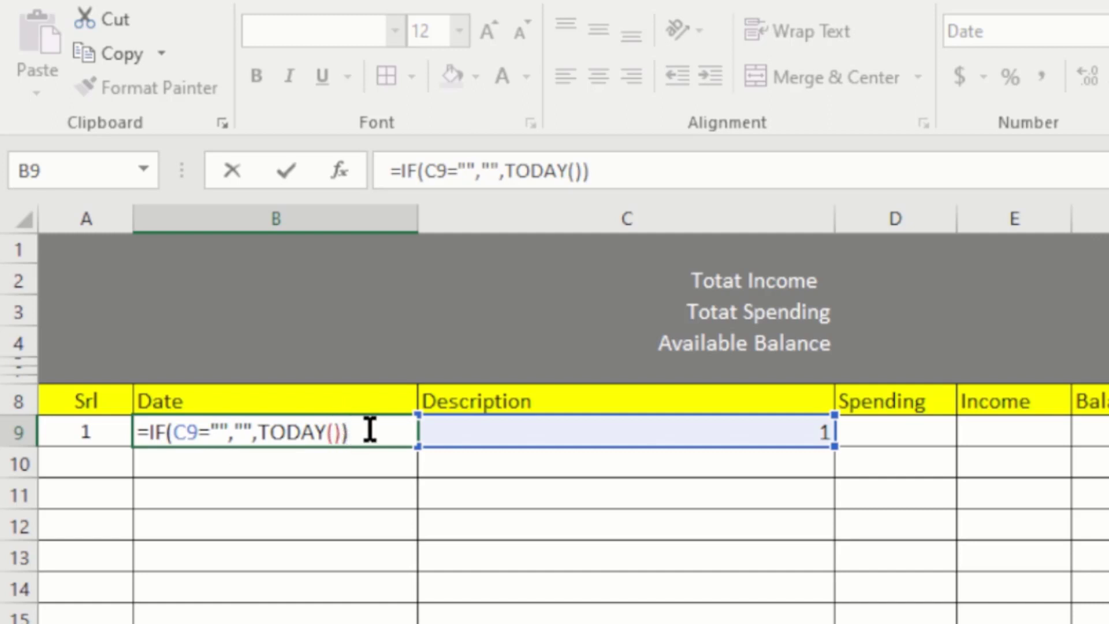
key("Return")
left_click(337, 431)
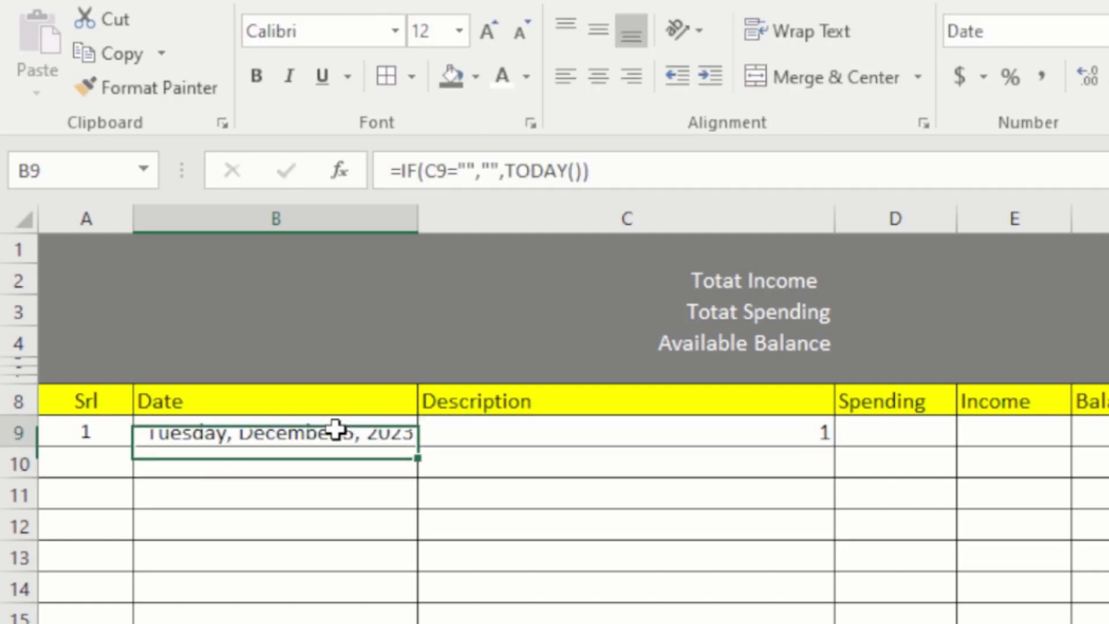
- Clear the description in C9, enter dfsfs instead, and check the serial number and date formulas in row 9
left_click(734, 443)
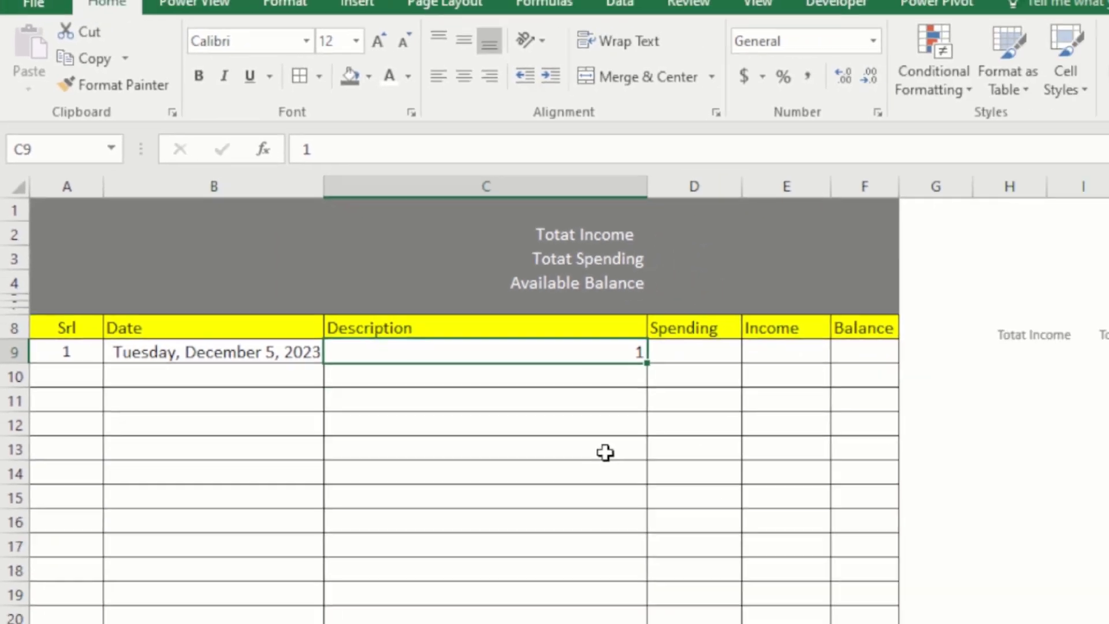
key("Delete")
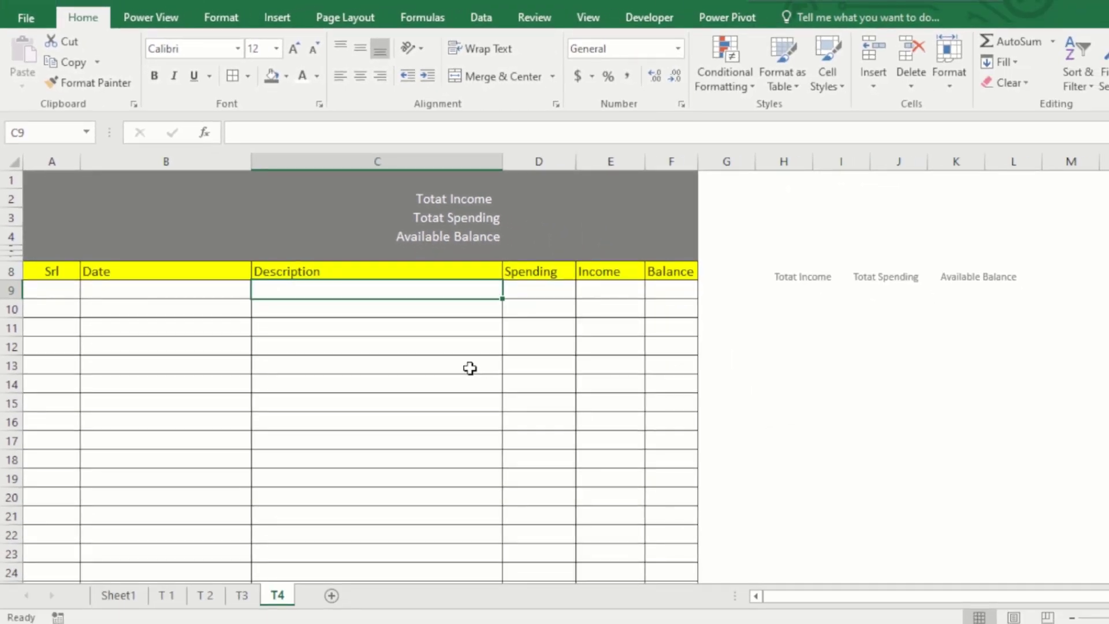
type("dfsfs")
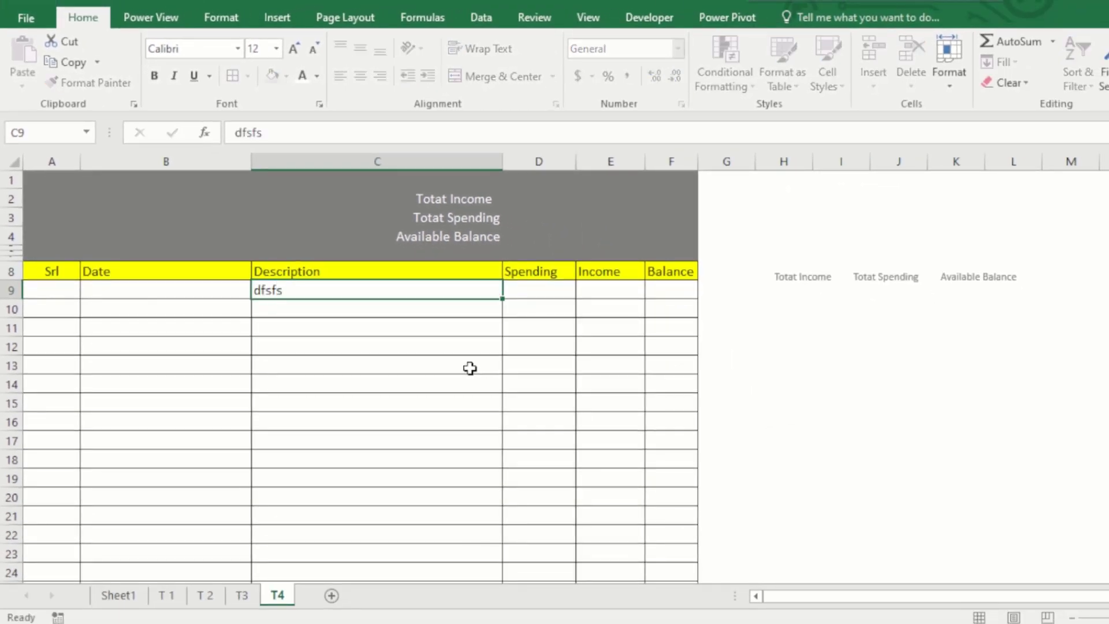
key("Return")
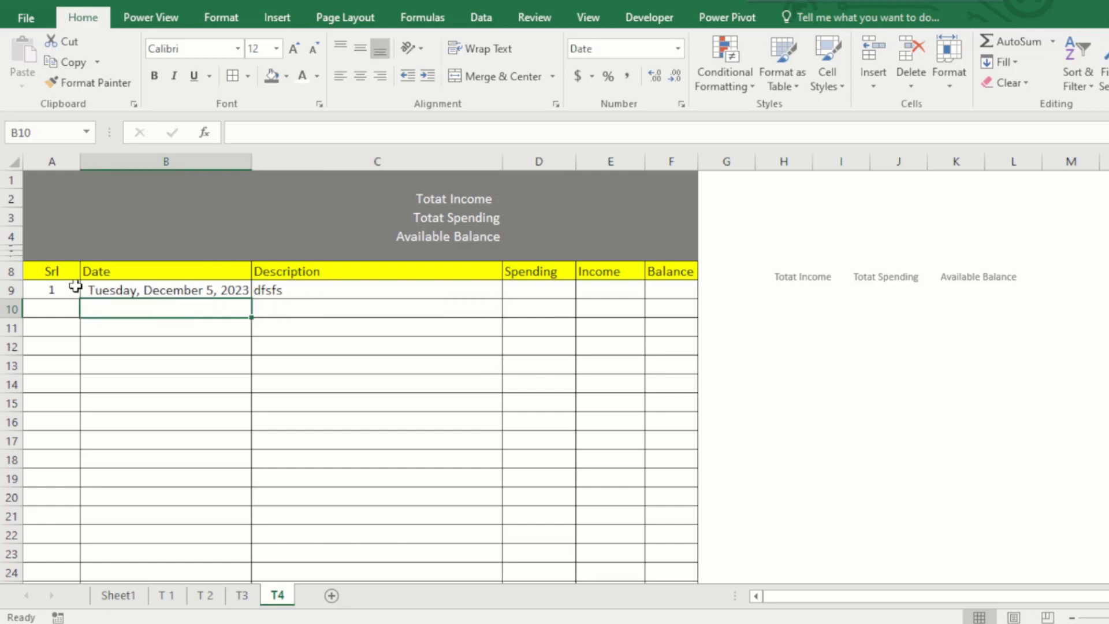
left_click(69, 289)
left_click(156, 292)
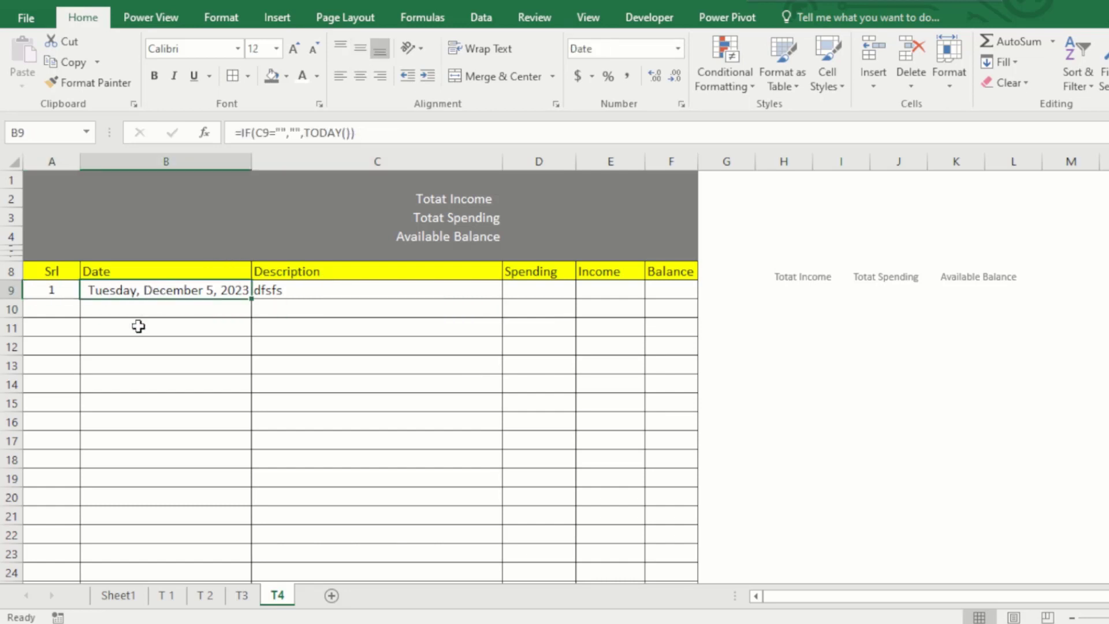
left_click(224, 349)
- Enter 30000 as the income in E9
left_click(582, 274)
left_click(605, 292)
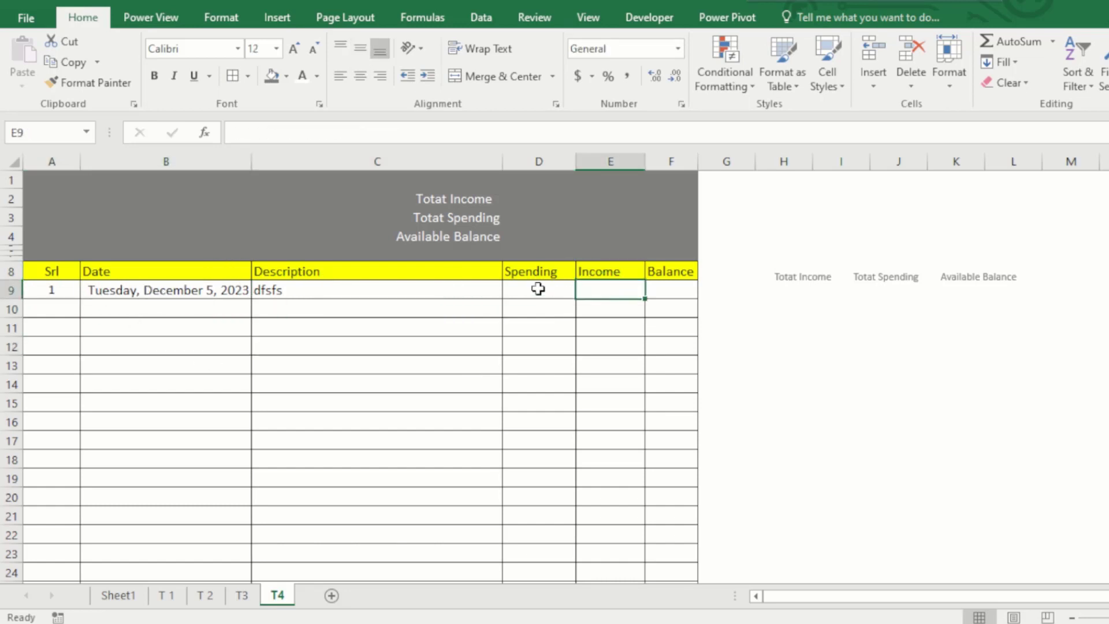
left_click(682, 291)
left_click(615, 291)
type("3")
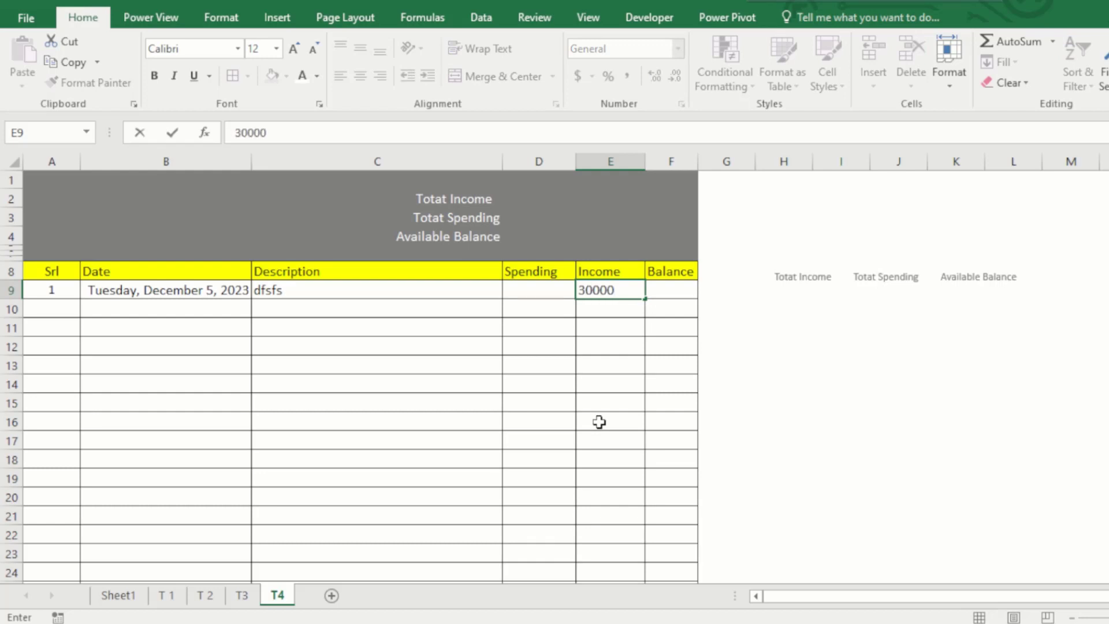
type("0000")
key("Tab")
- Enter a balance formula in F9 that references the income in E9
type("=")
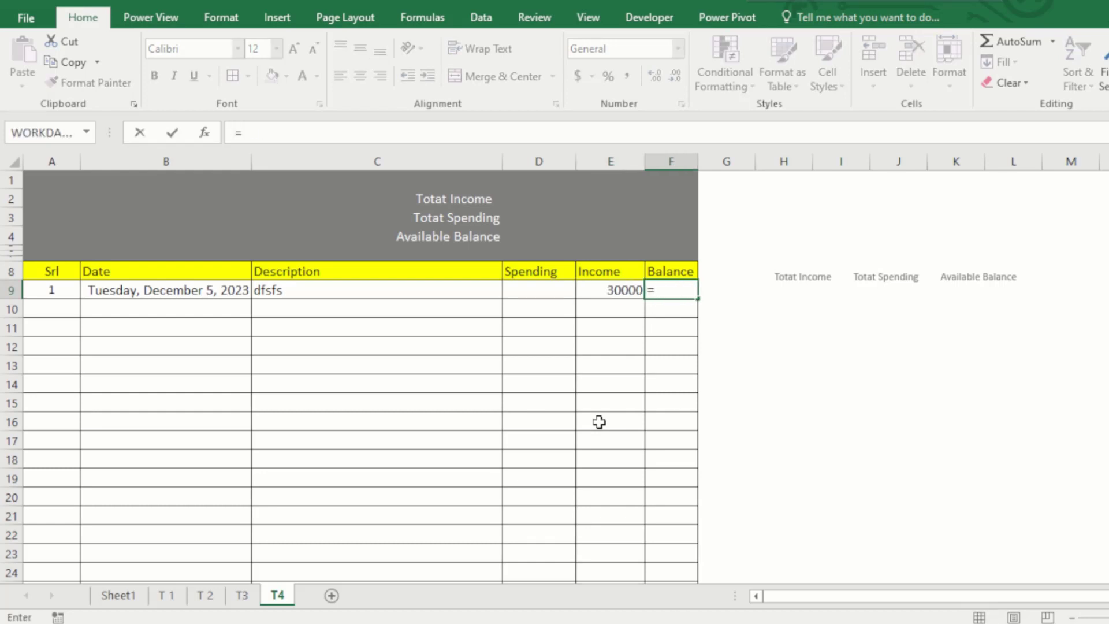
key("Left")
key("Return")
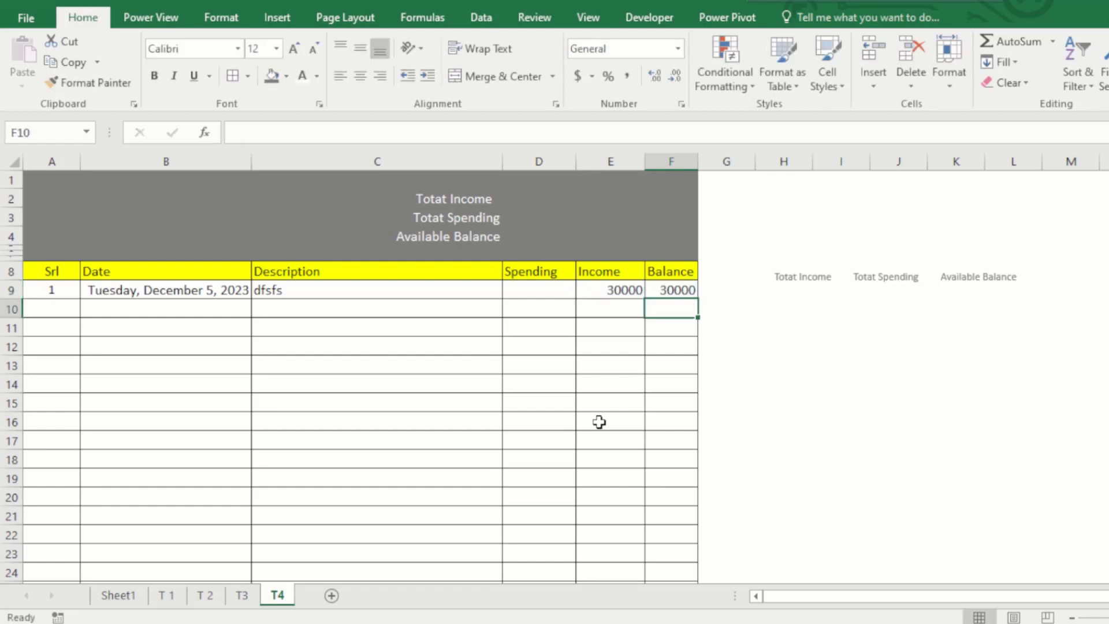
- Begin an IF formula in balance cell F10 with a nested AND function as its logical test
left_click(630, 327)
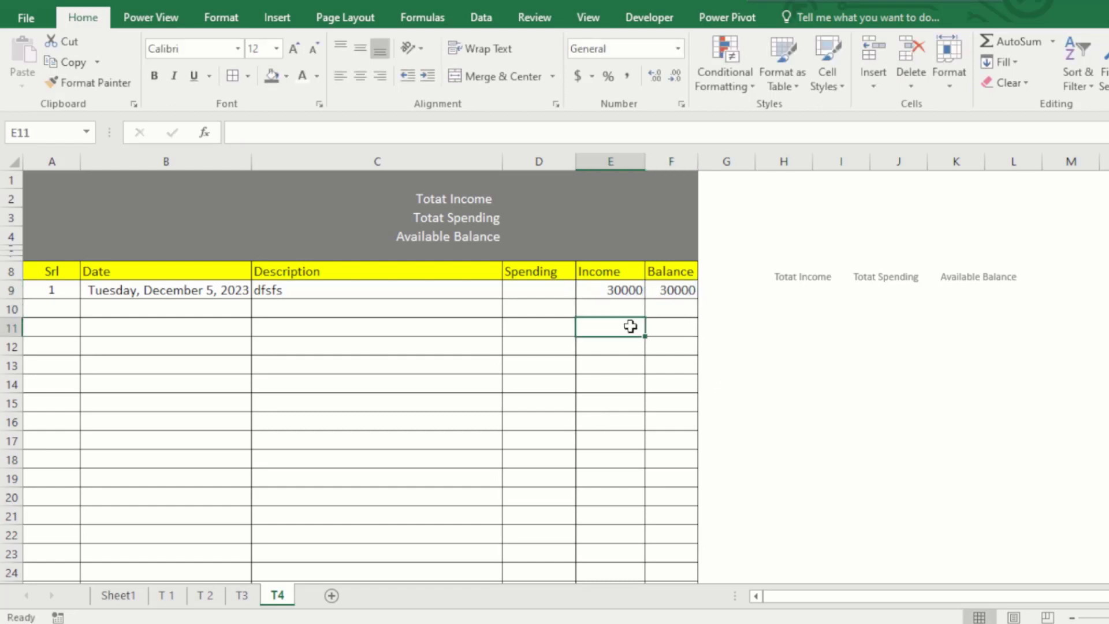
left_click(671, 308)
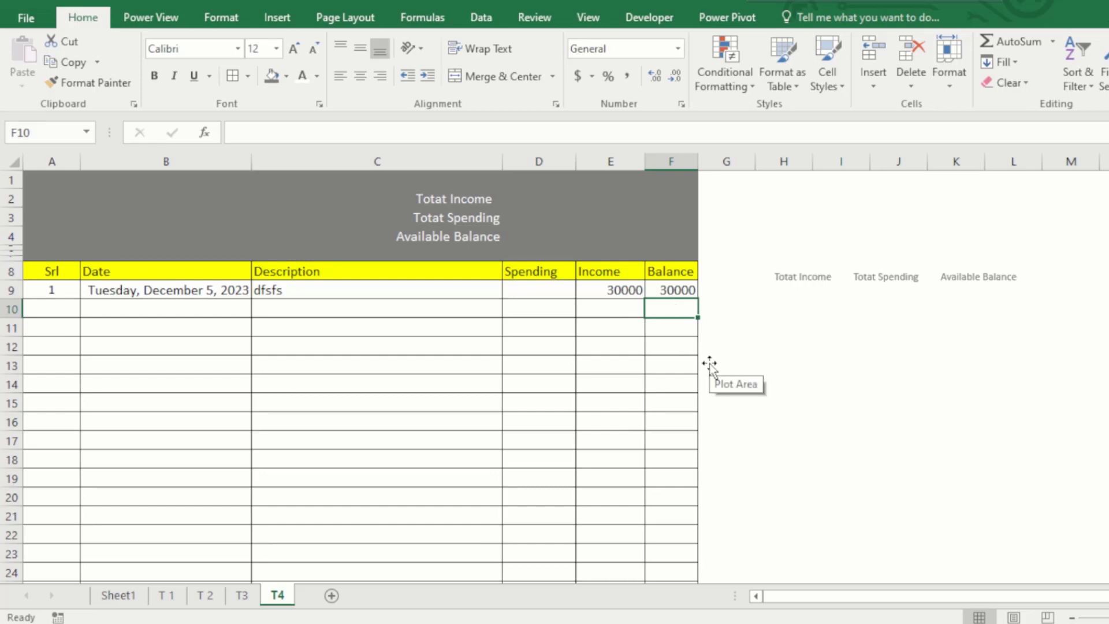
type("=")
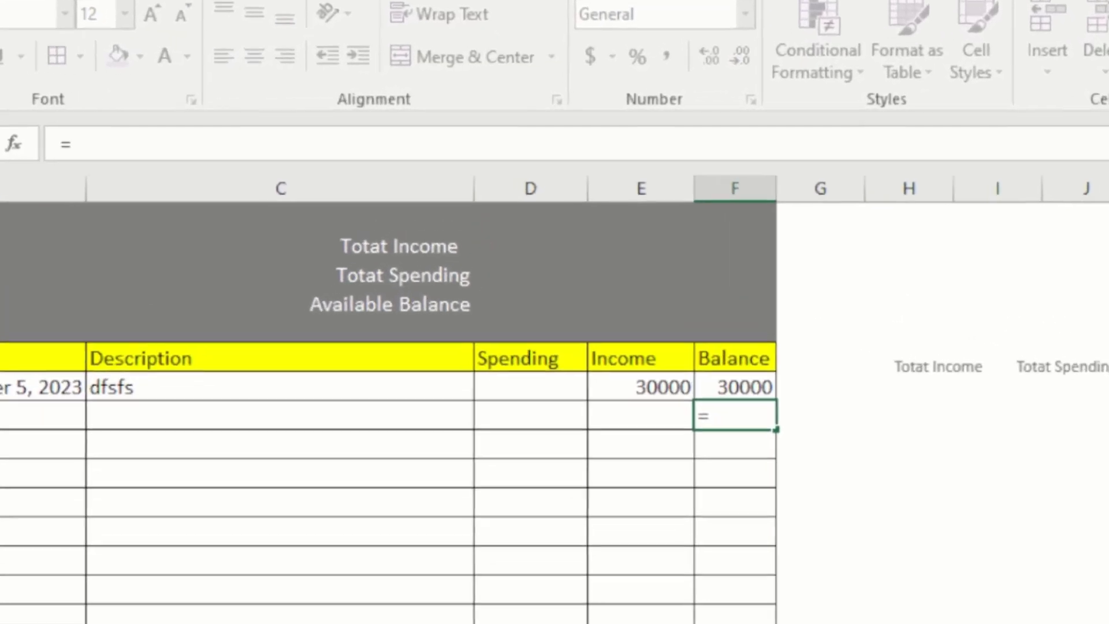
type("i")
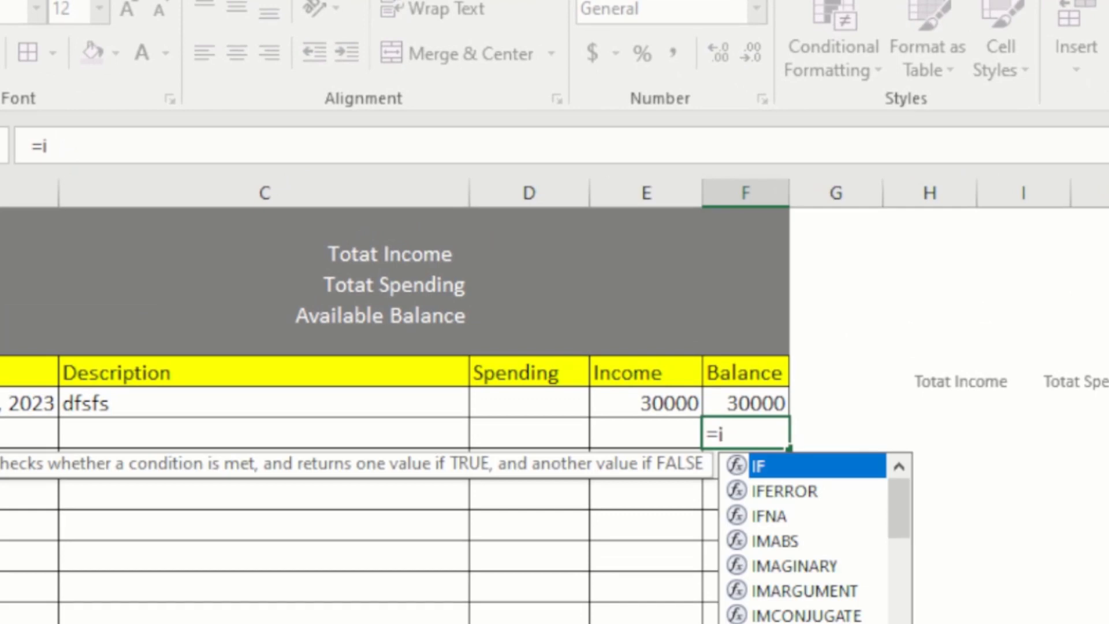
type("f")
key("Tab")
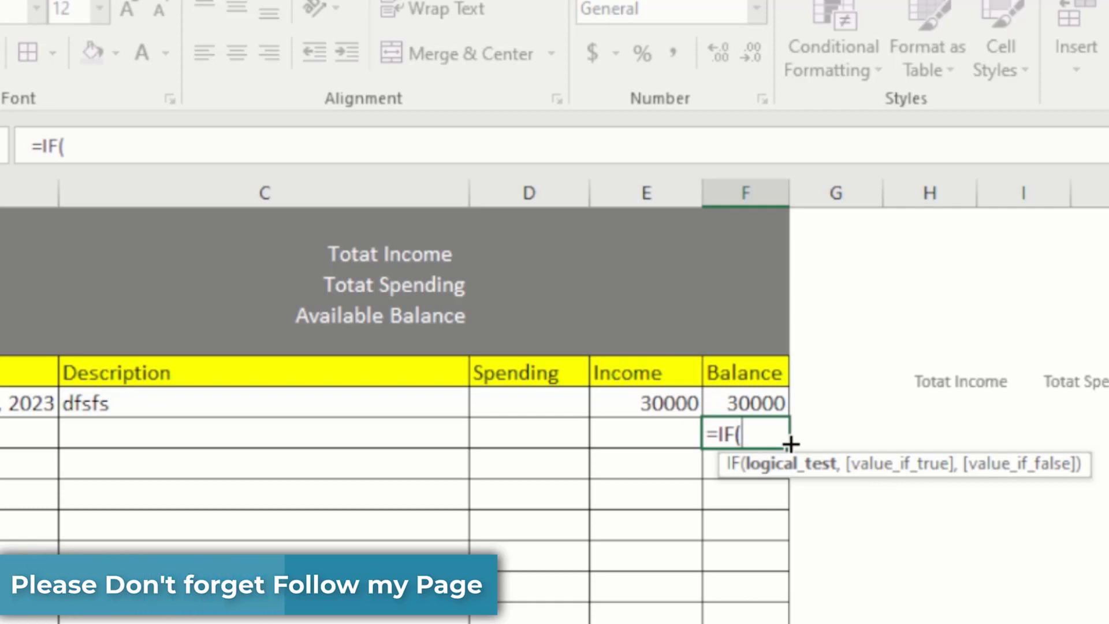
type("and")
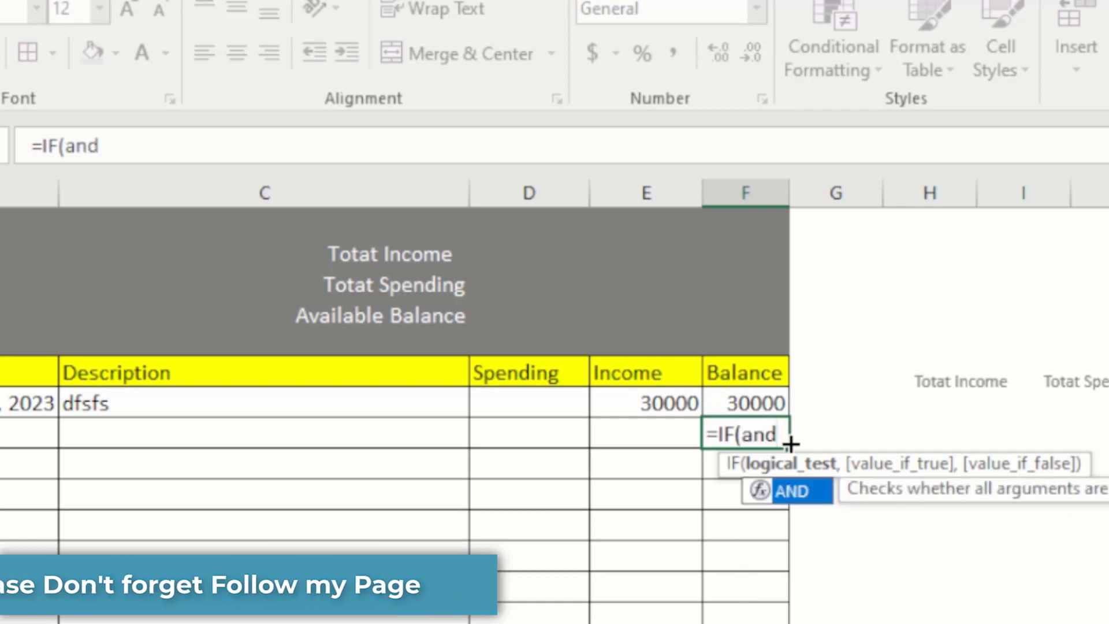
key("Tab")
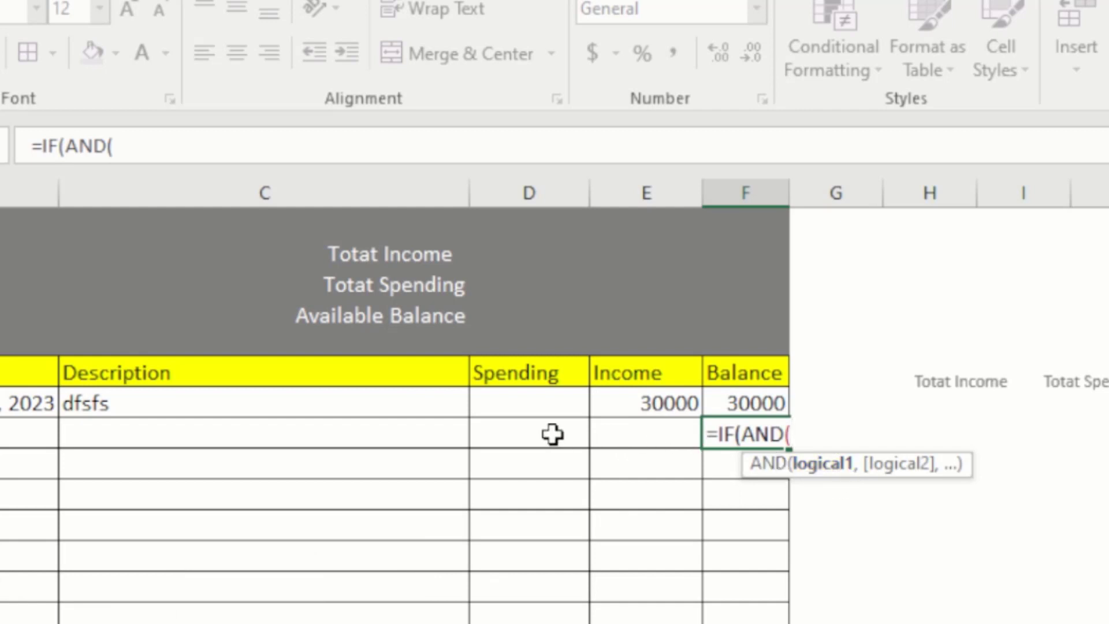
- Set the AND conditions in the F10 formula to D10="" and E10="", and close the AND function
left_click(529, 436)
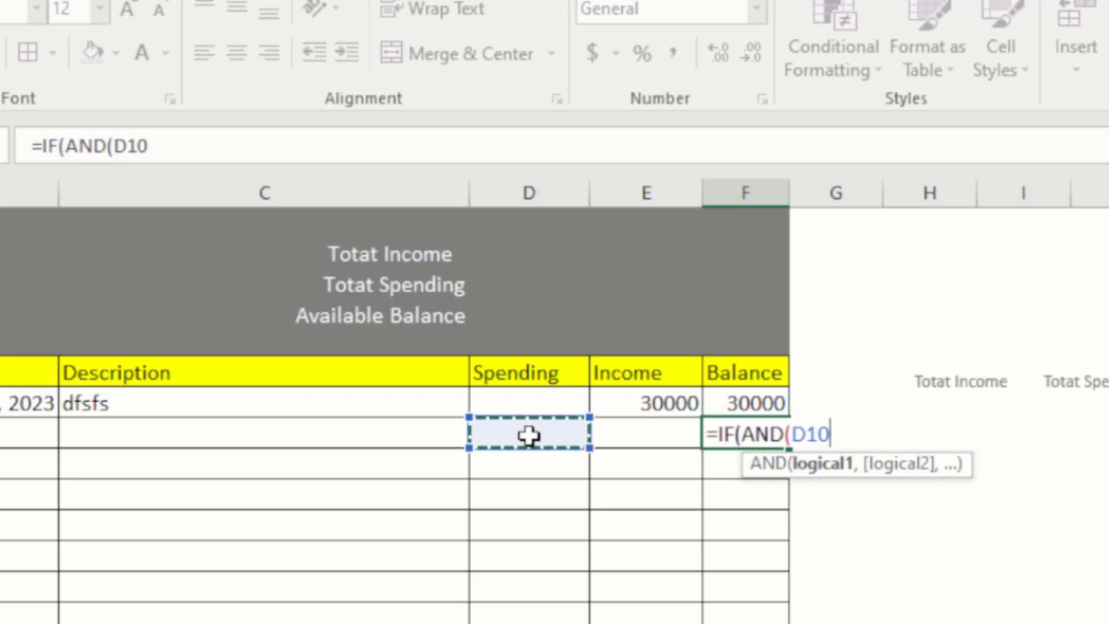
type("=")
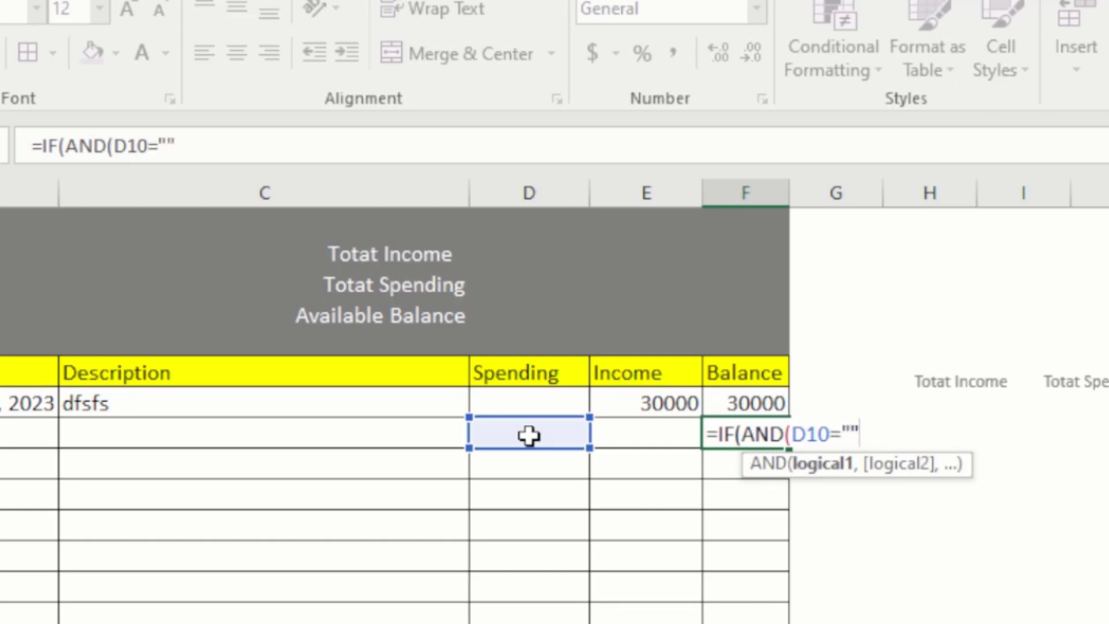
type("\"\",")
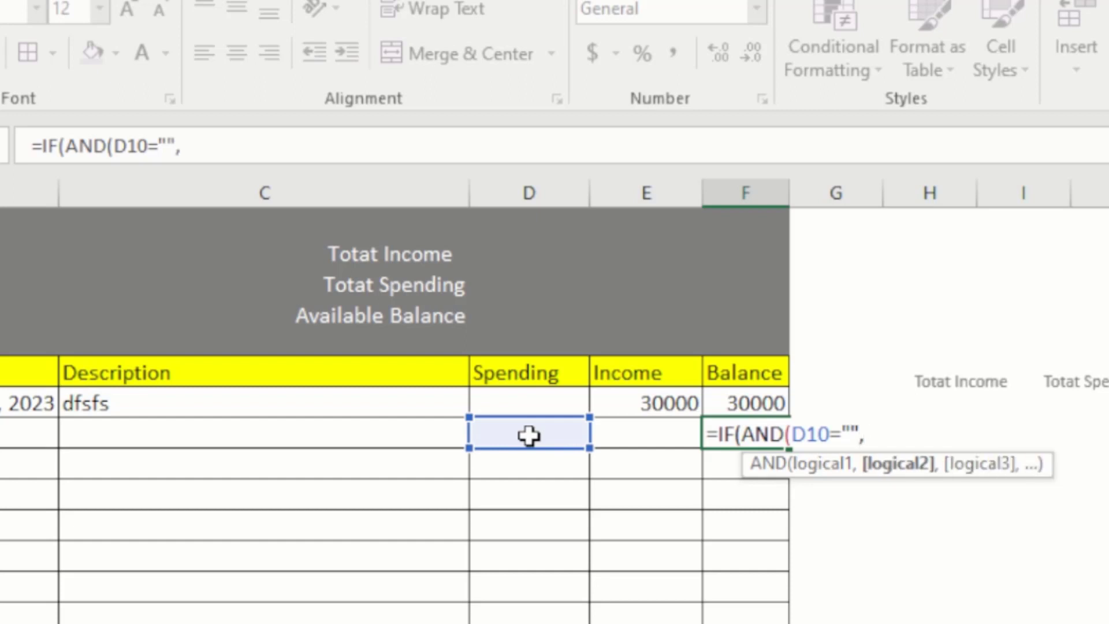
left_click(642, 435)
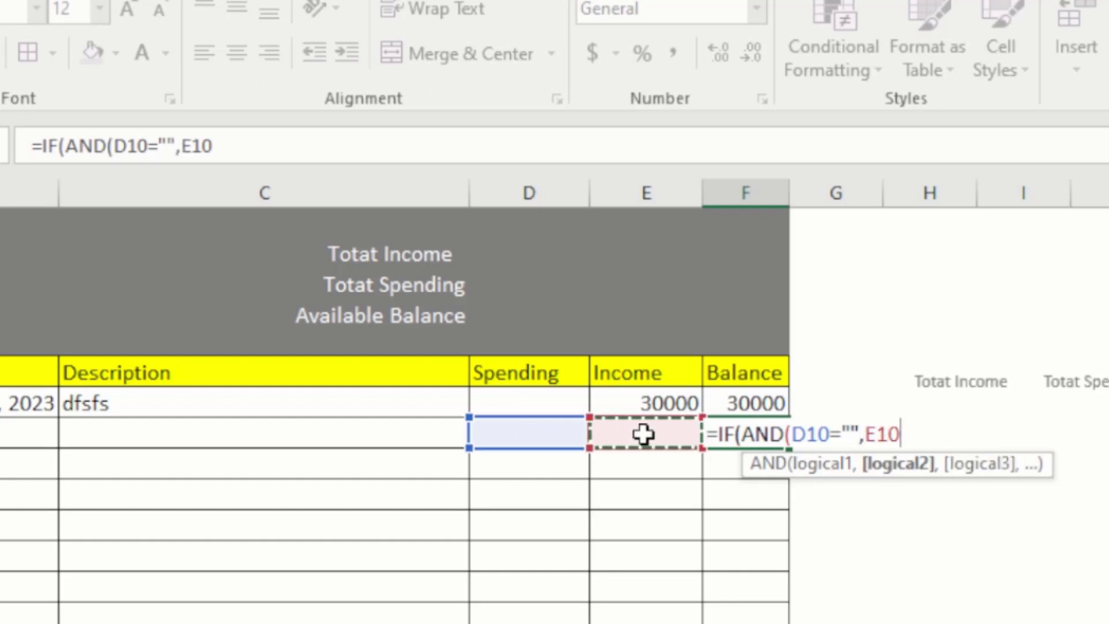
type("=\"")
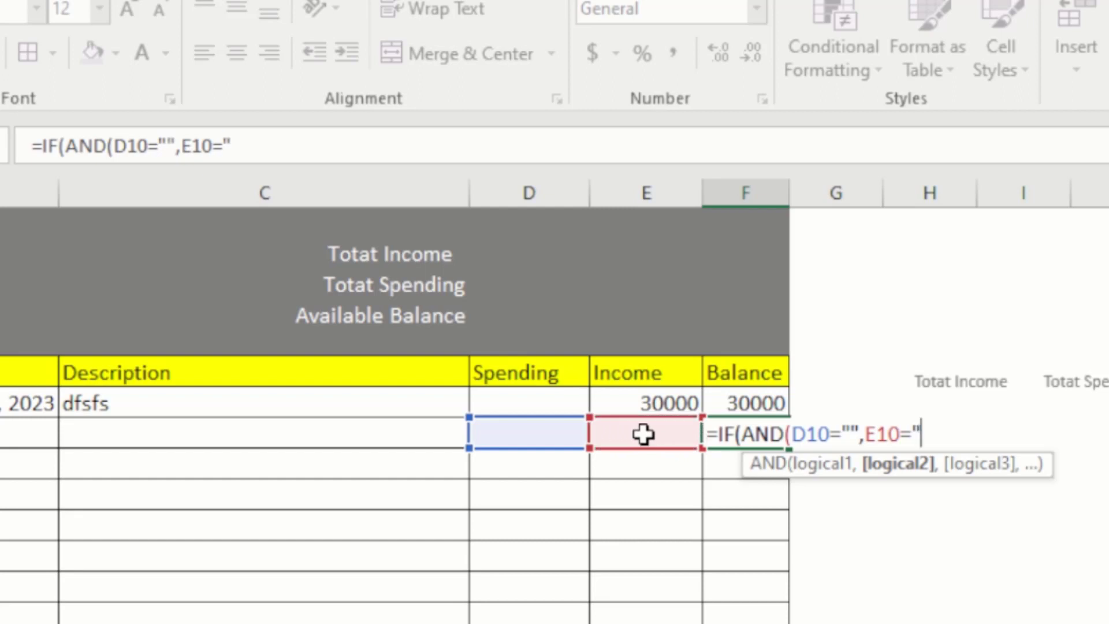
type("\")")
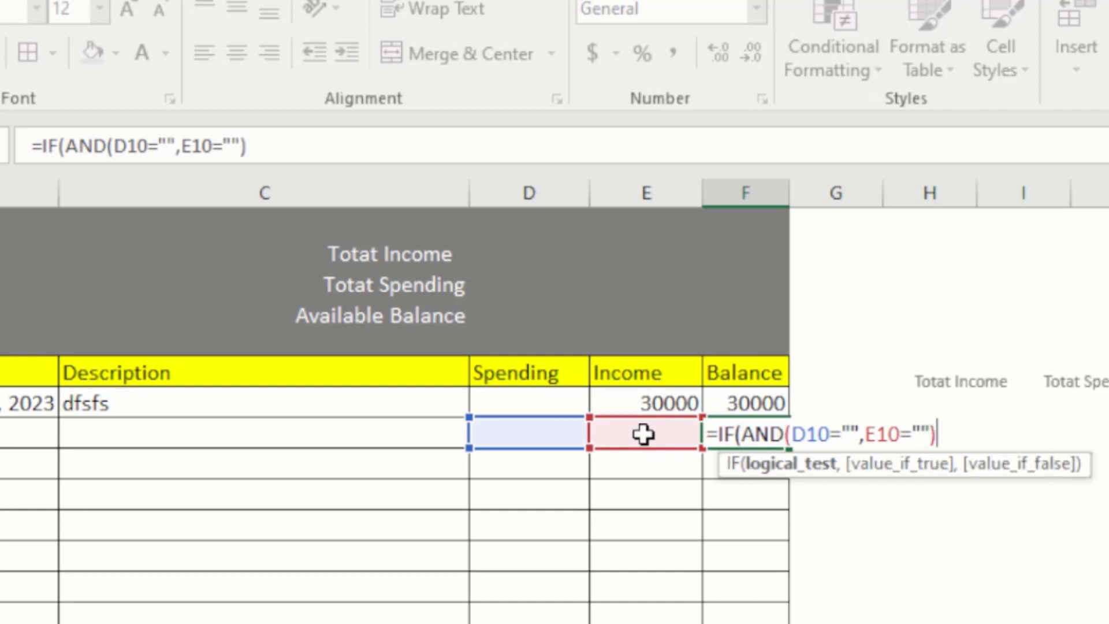
- Complete the F10 formula with "" as the true value and F9+E10-D10 as the false value
type(",")
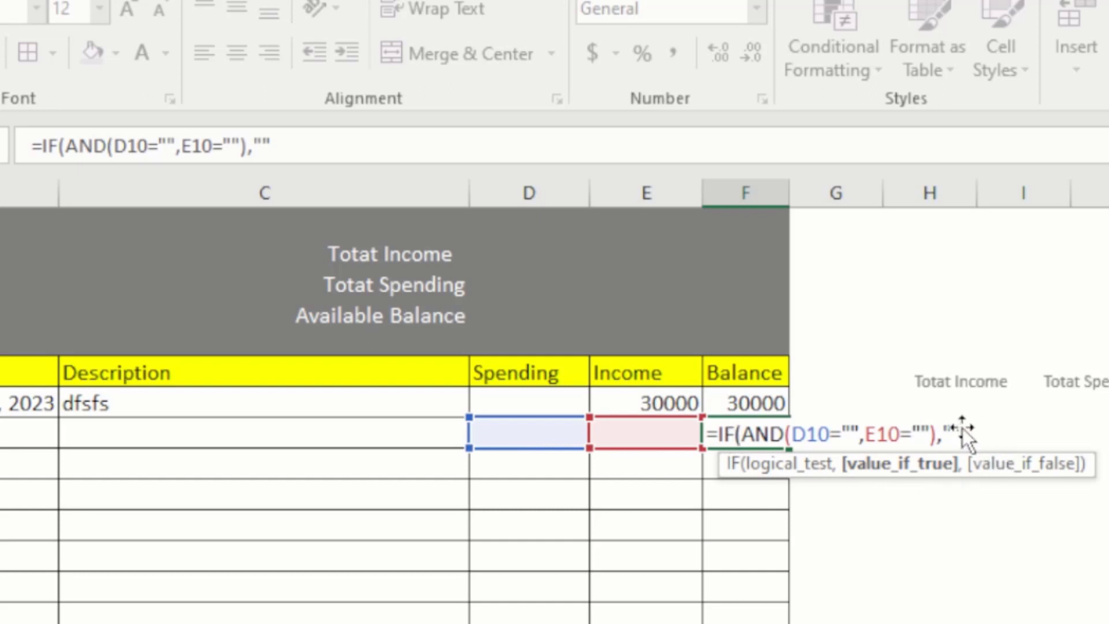
type(",")
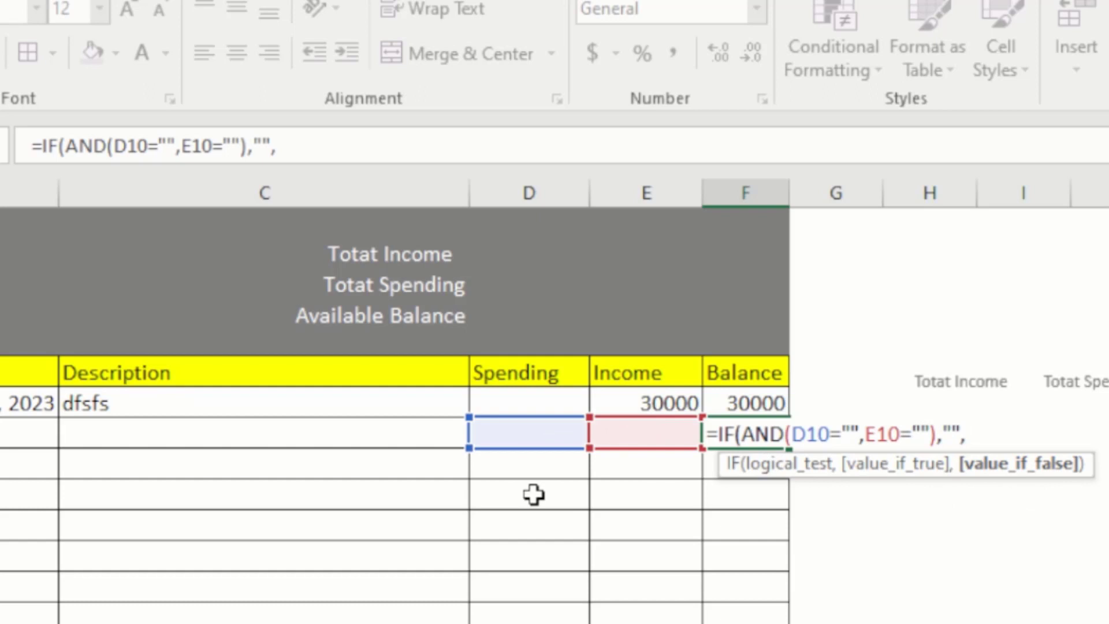
left_click(742, 399)
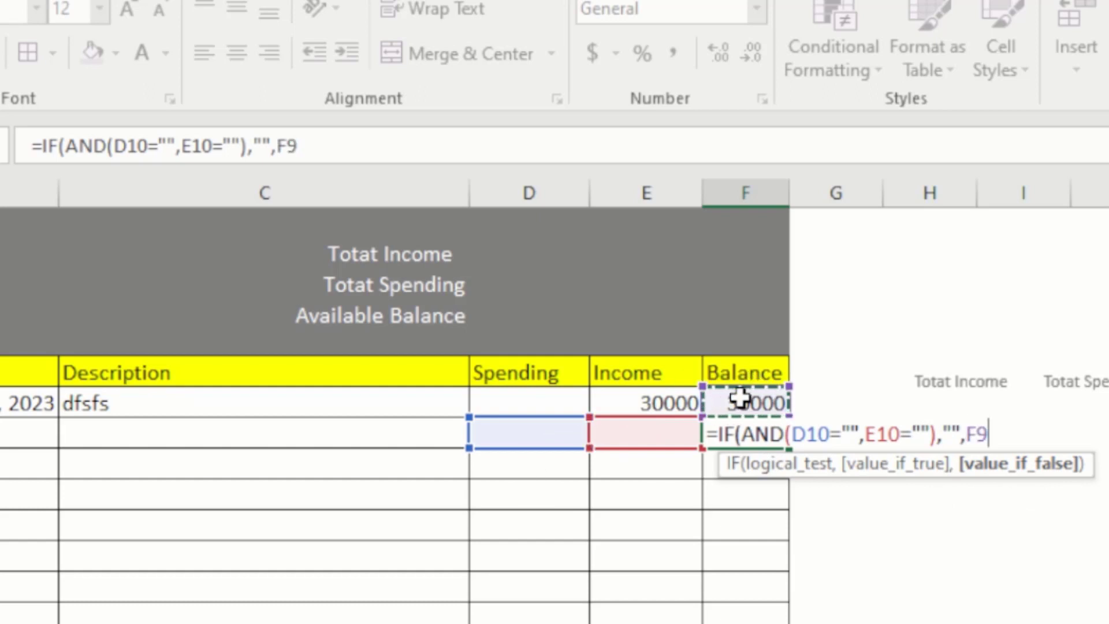
type("+")
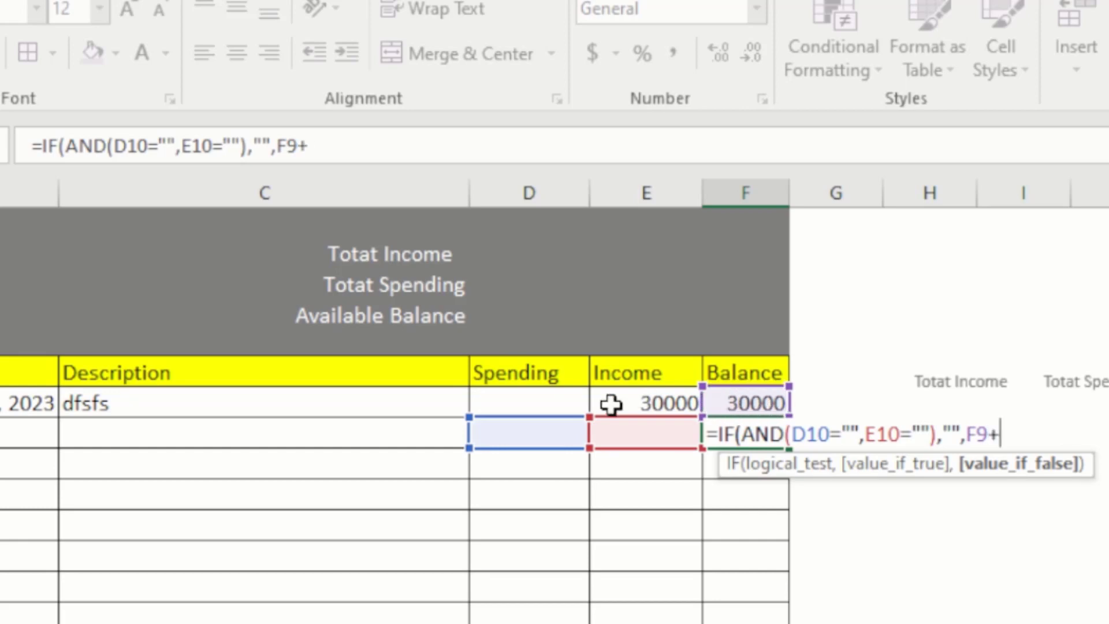
left_click(640, 437)
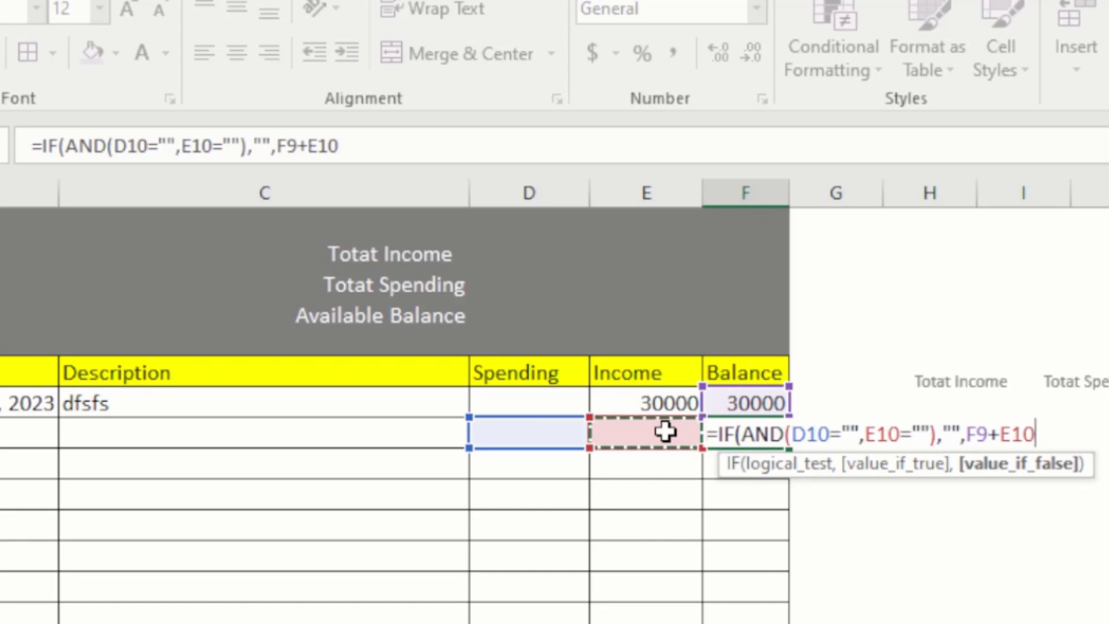
type("-")
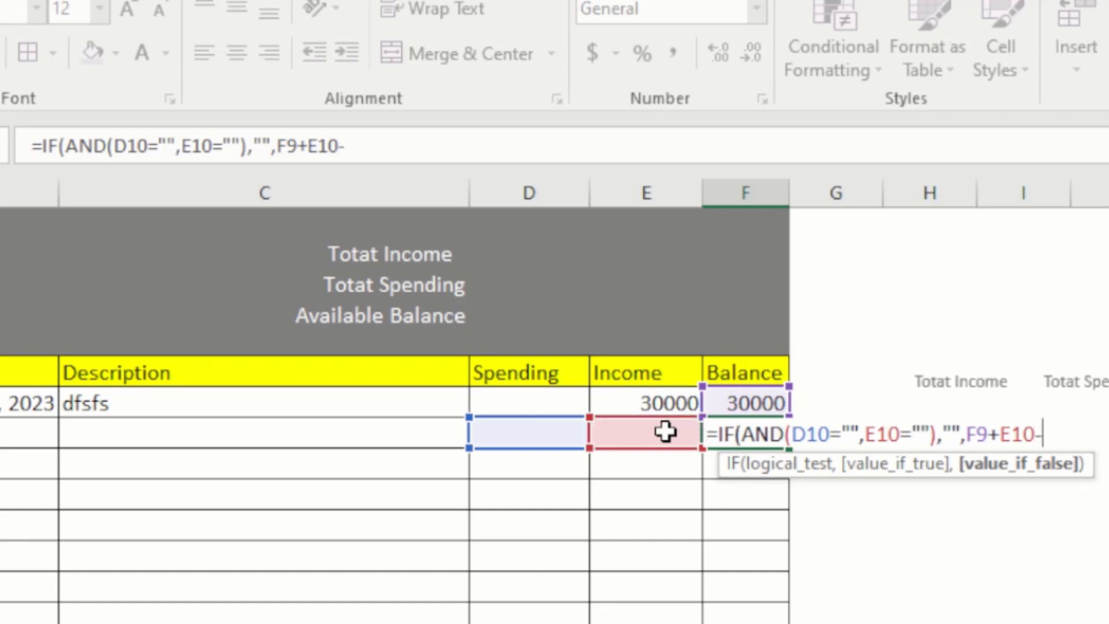
left_click(513, 433)
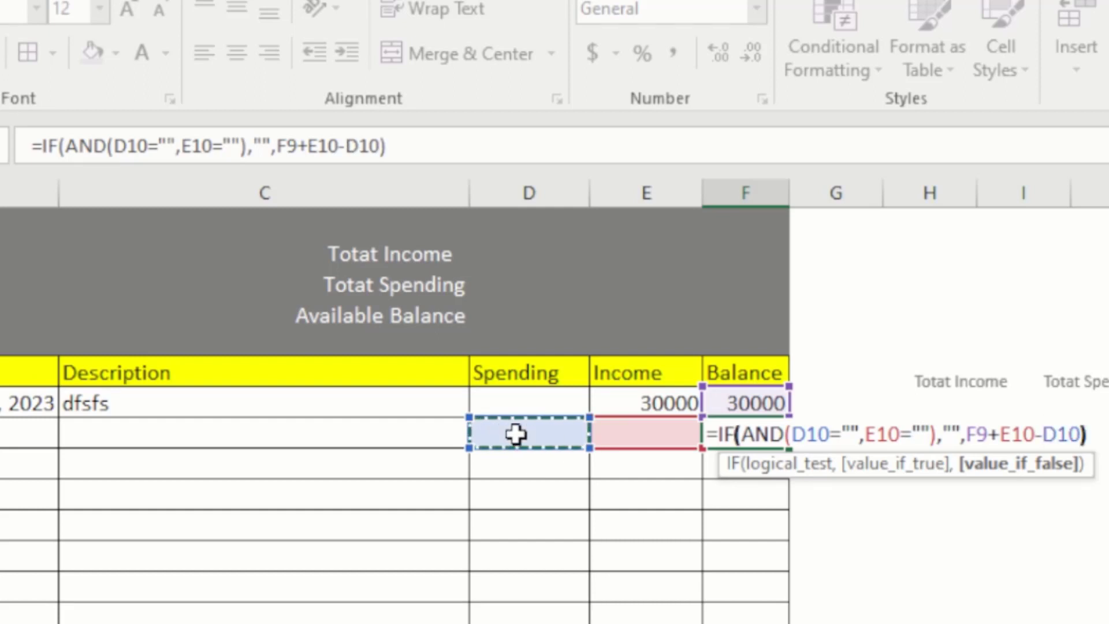
key("Return")
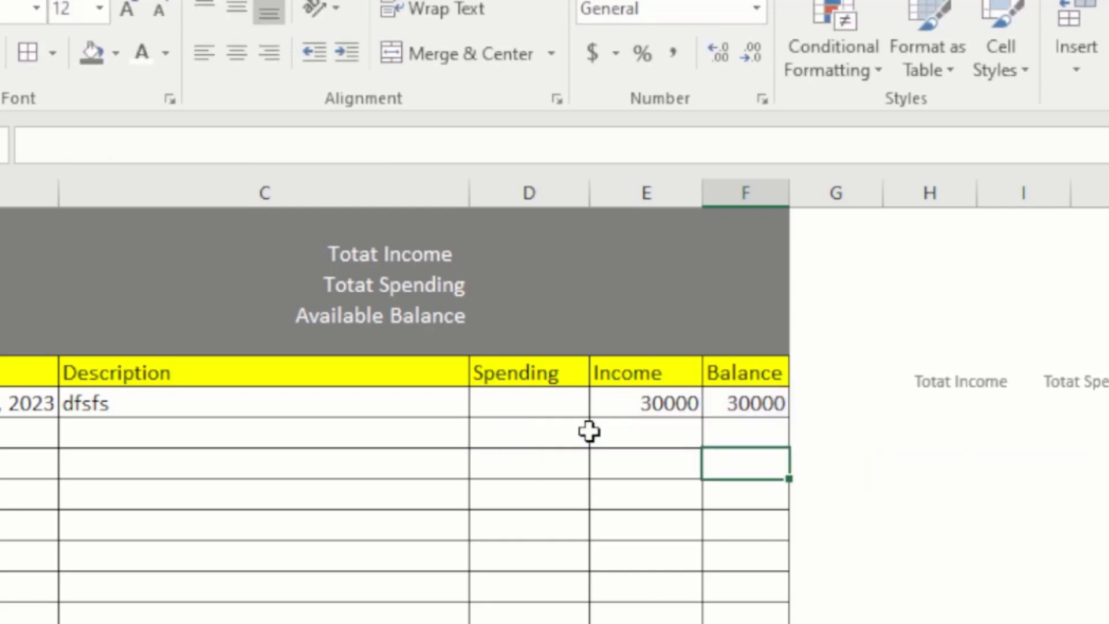
- Fill the balance formula from F10 down to F24
left_click(745, 437)
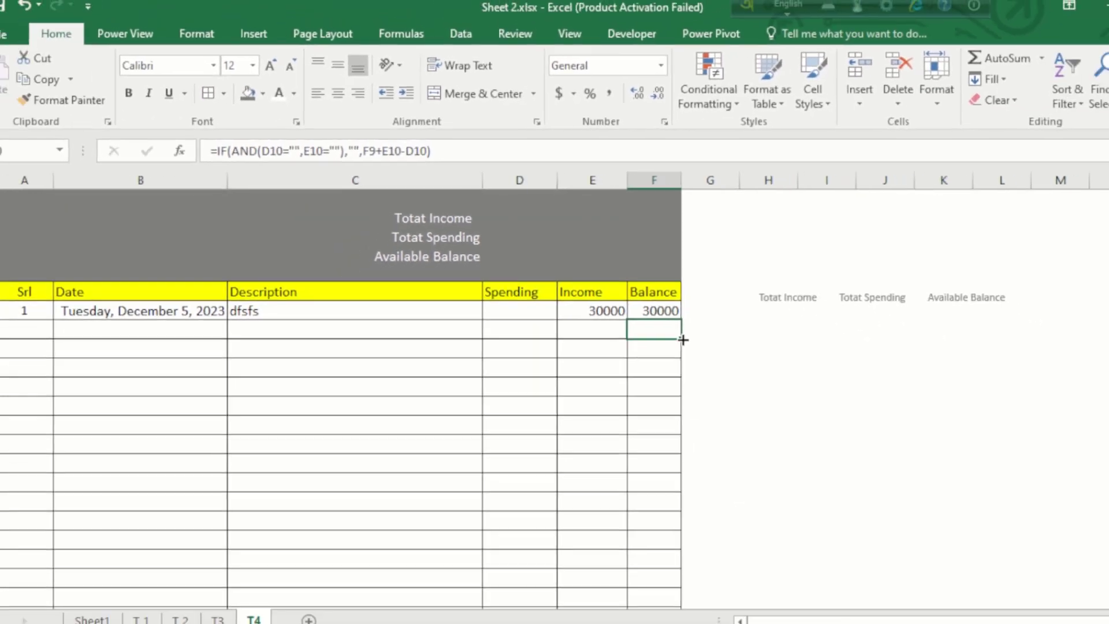
left_click_drag(673, 336, 656, 581)
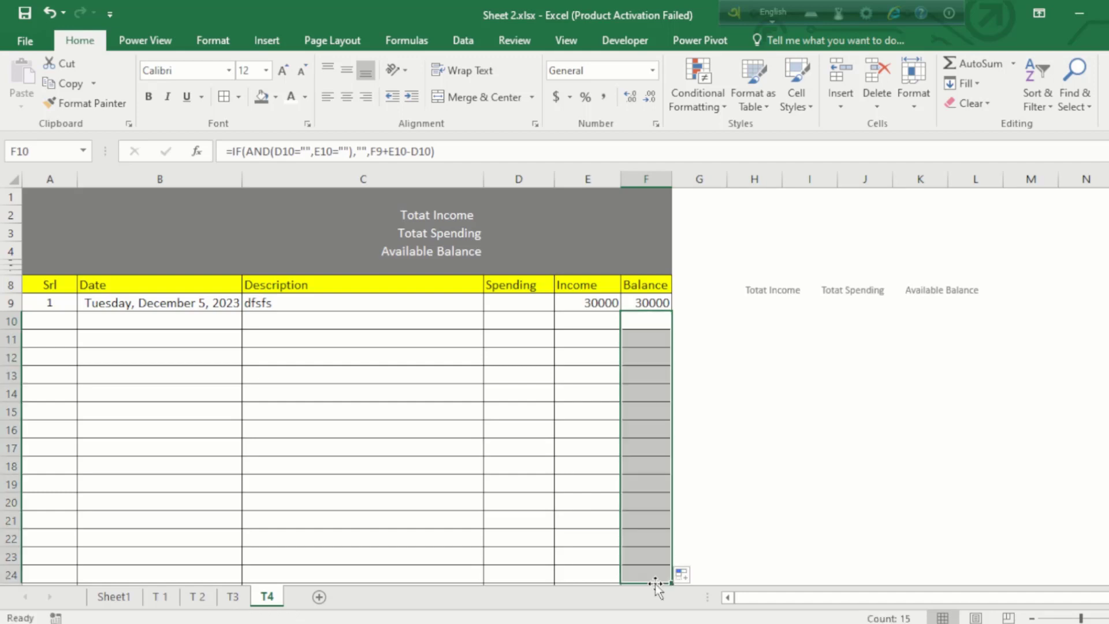
left_click(566, 317)
- Replace the description in C9 with Cash
left_click(418, 317)
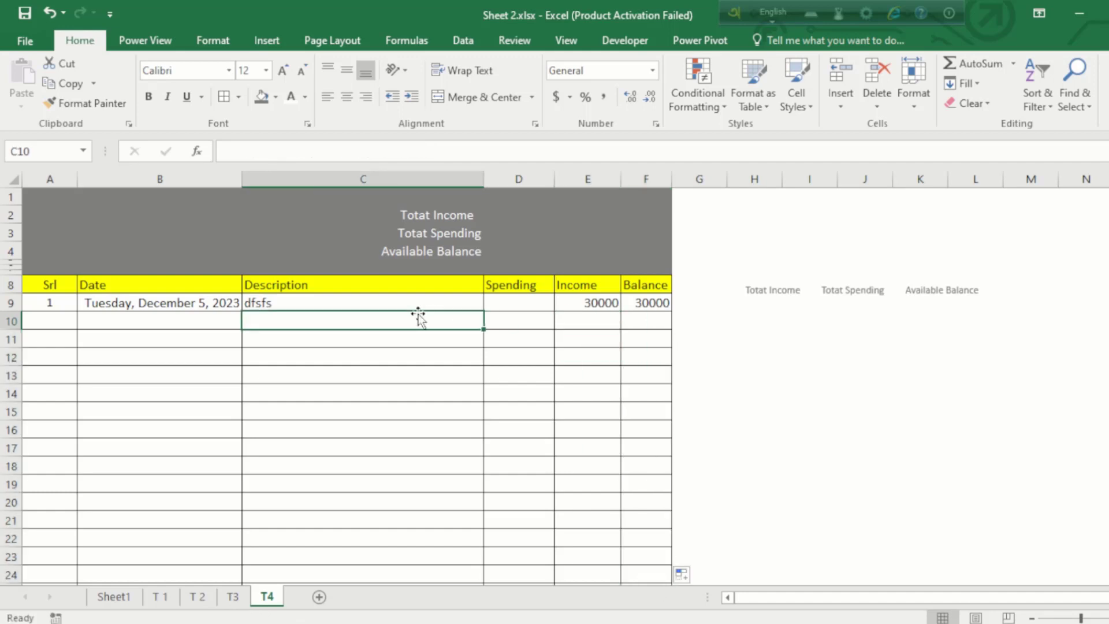
left_click(389, 303)
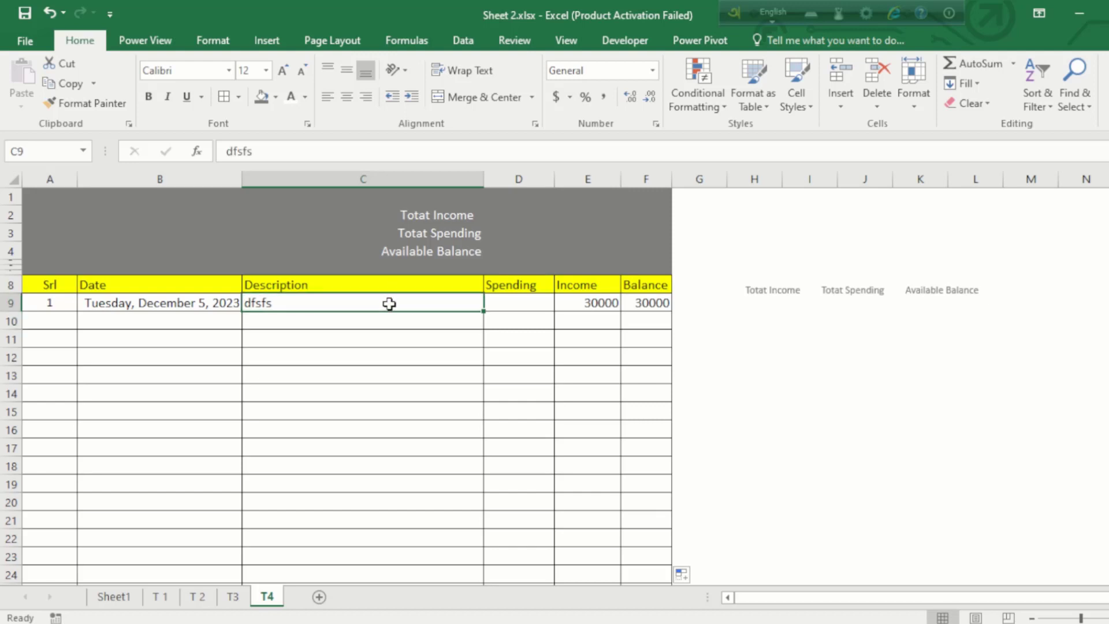
type("Cash")
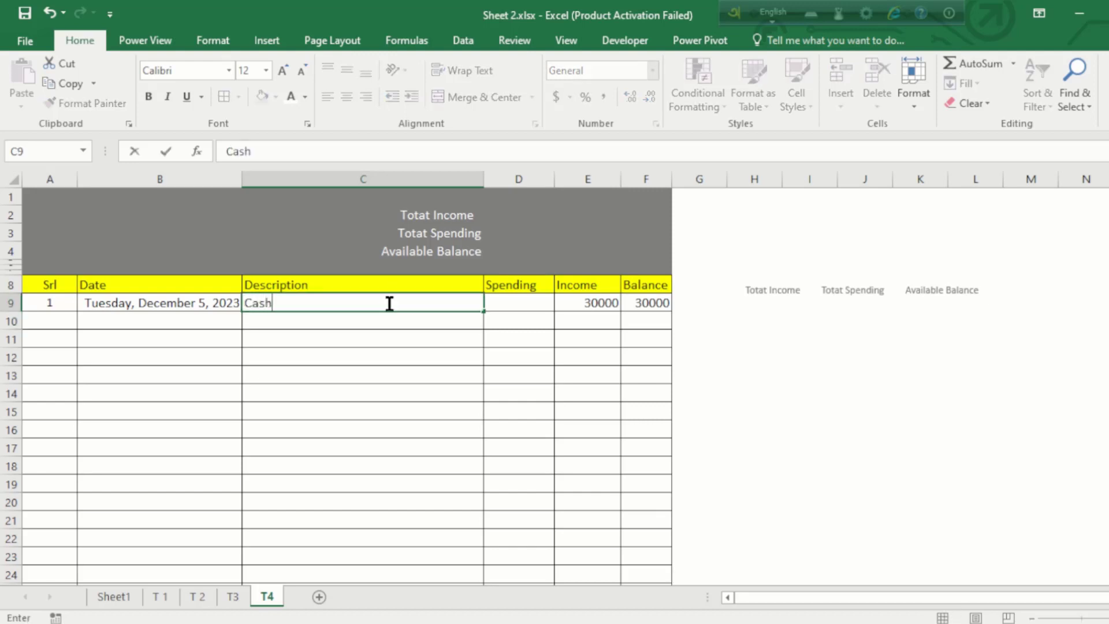
key("Return")
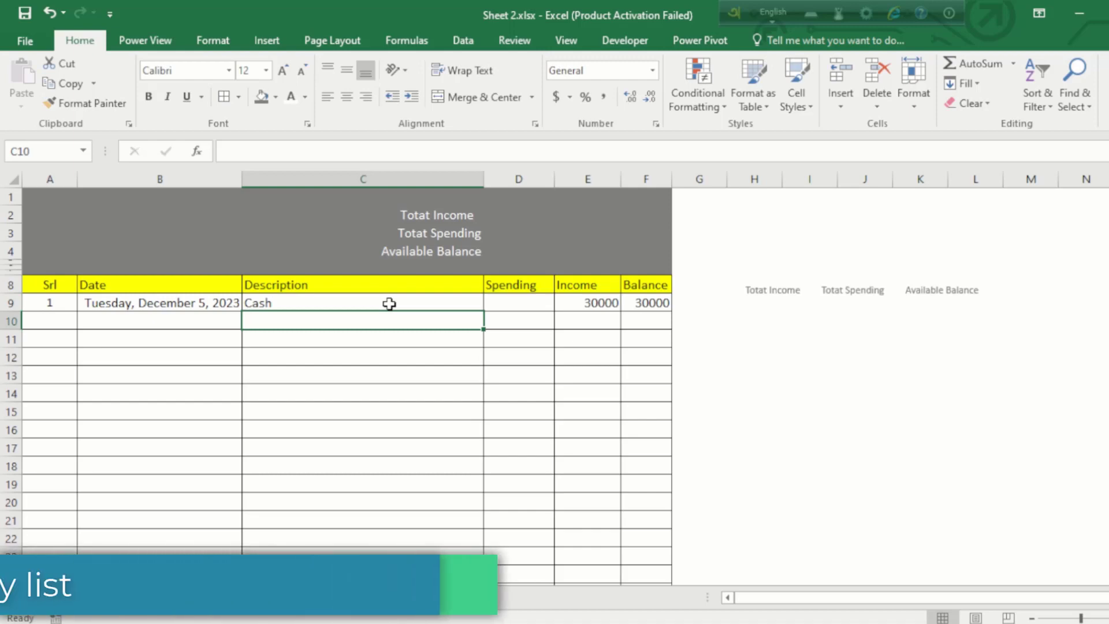
- Enter Today Spending as the description in C10
type("Toda")
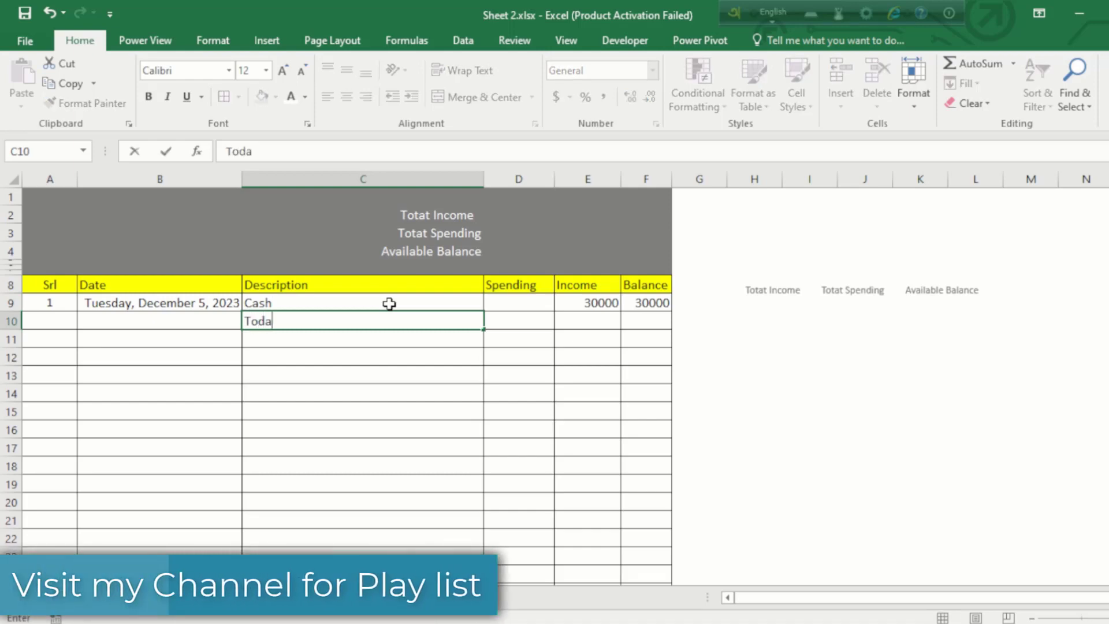
type("y Sp")
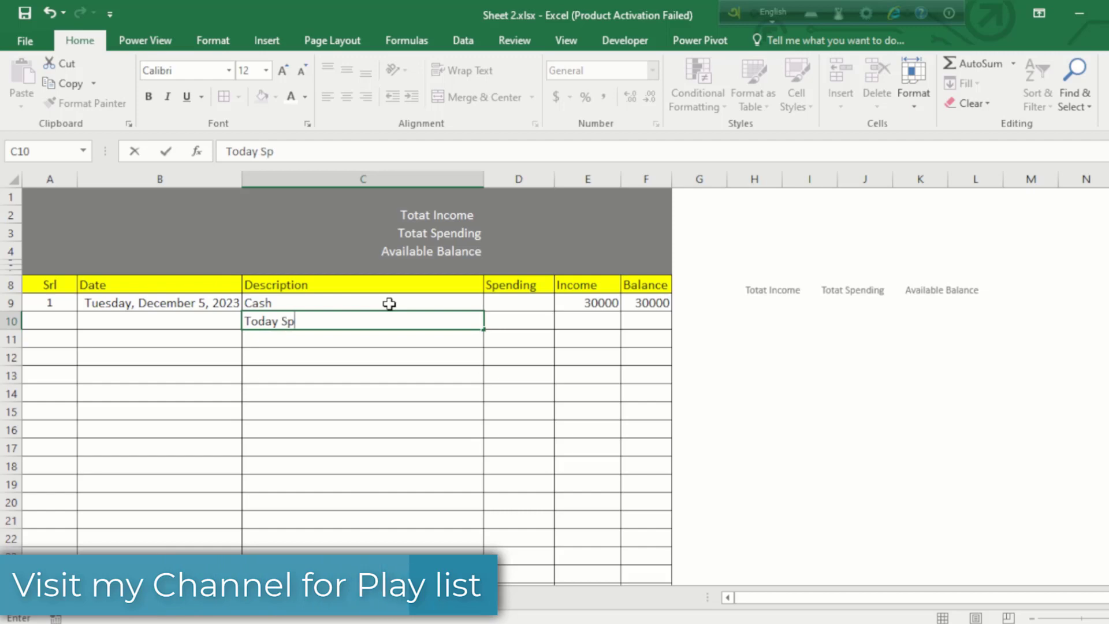
type("ending")
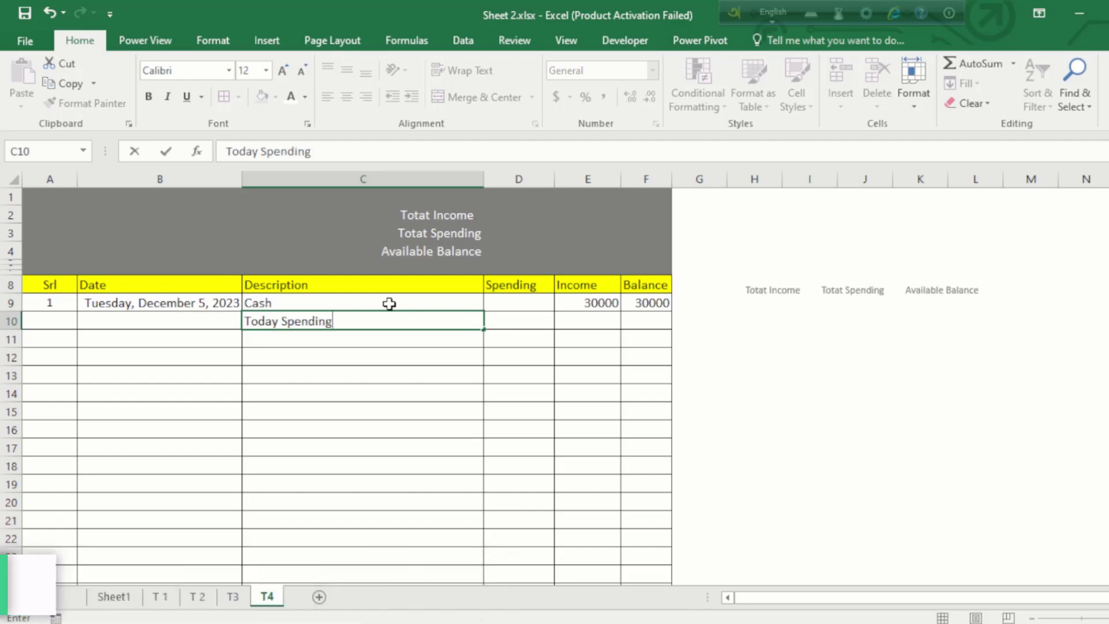
key("Return")
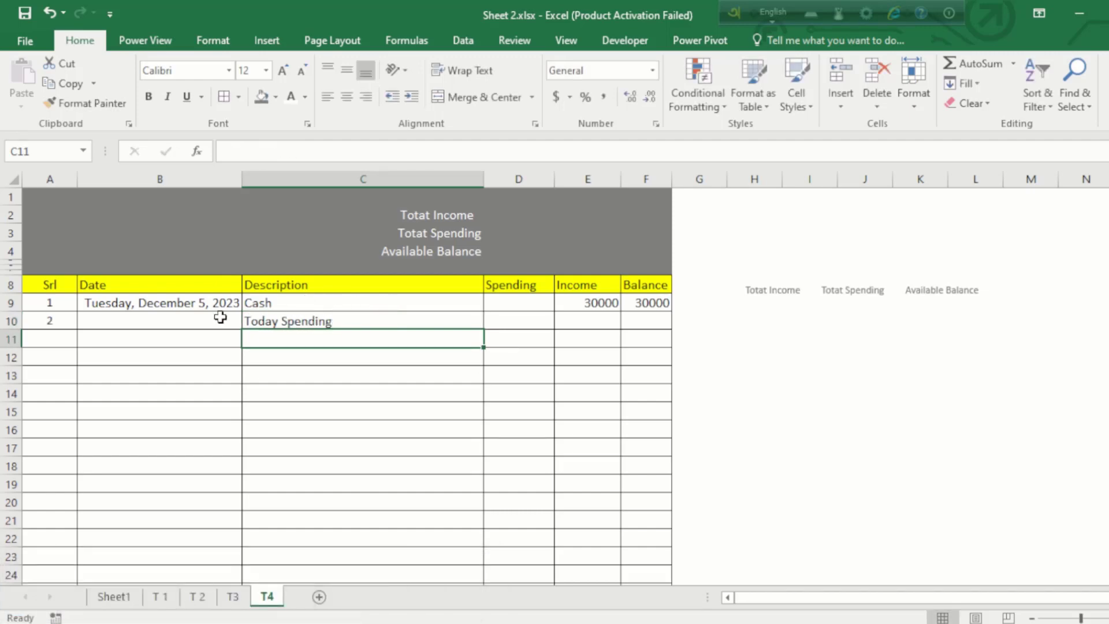
- Fill the date formula from B9 down to B24
left_click(220, 318)
left_click(201, 301)
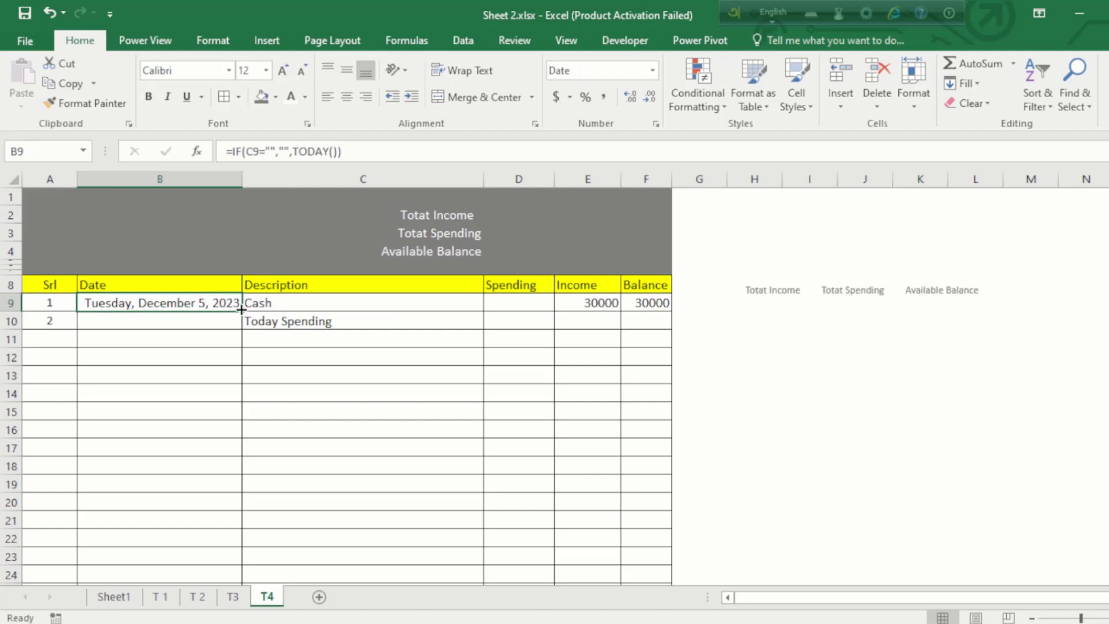
left_click_drag(241, 311, 234, 575)
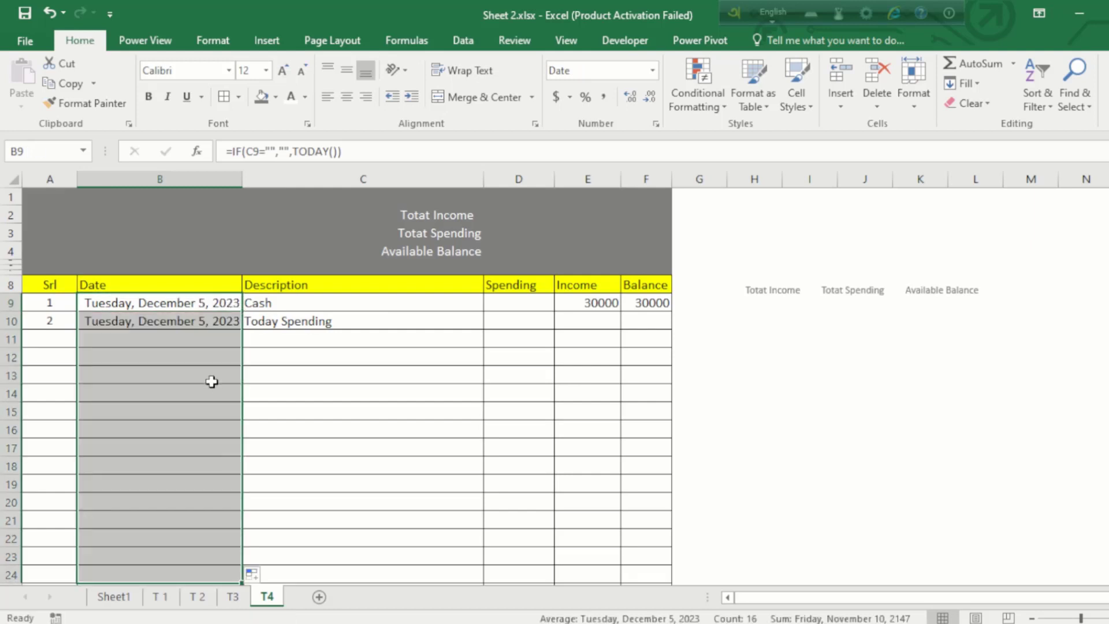
- Check the date and serial number cells below the entered rows, and select the spending cell D10
left_click(186, 350)
left_click(62, 342)
left_click(71, 442)
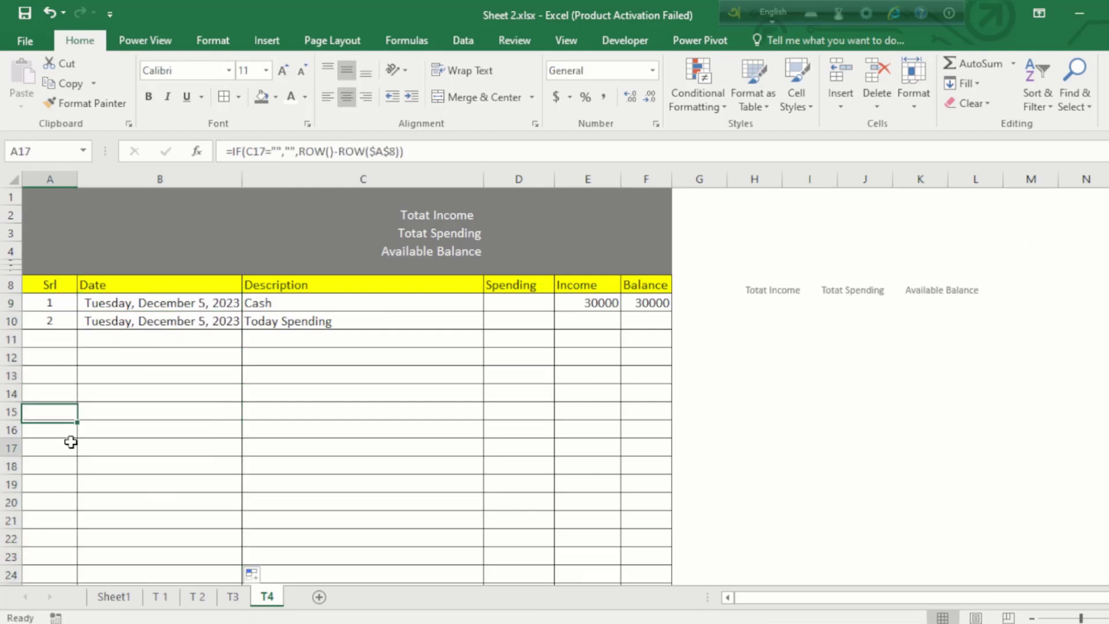
left_click(353, 340)
left_click(515, 325)
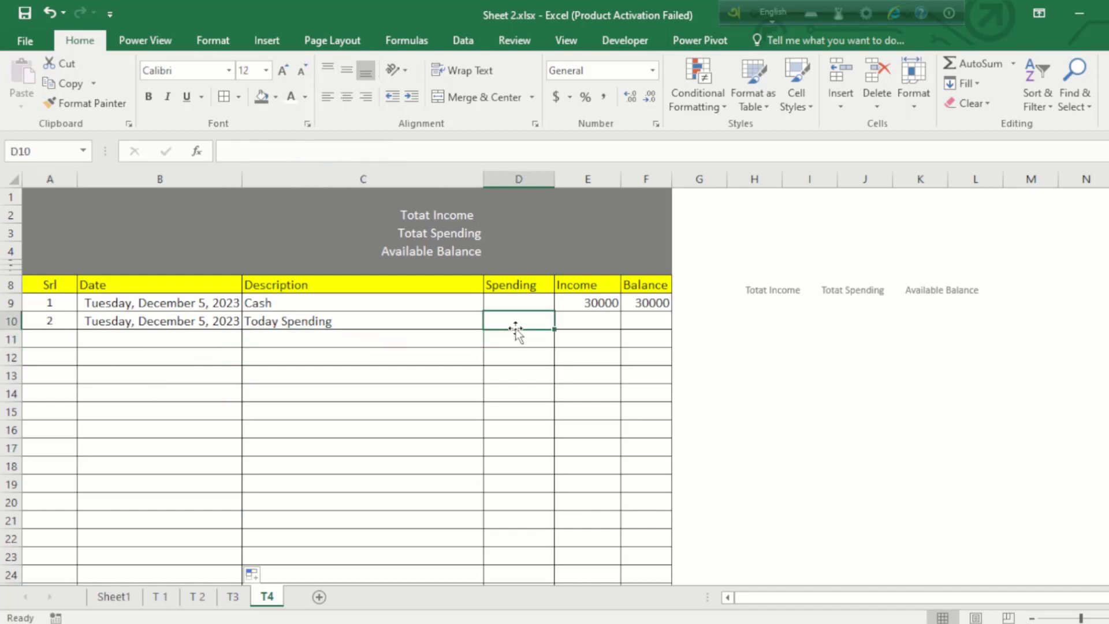
- Enter a spending of 5000 in D10 and check the running balance for that row
type("5000")
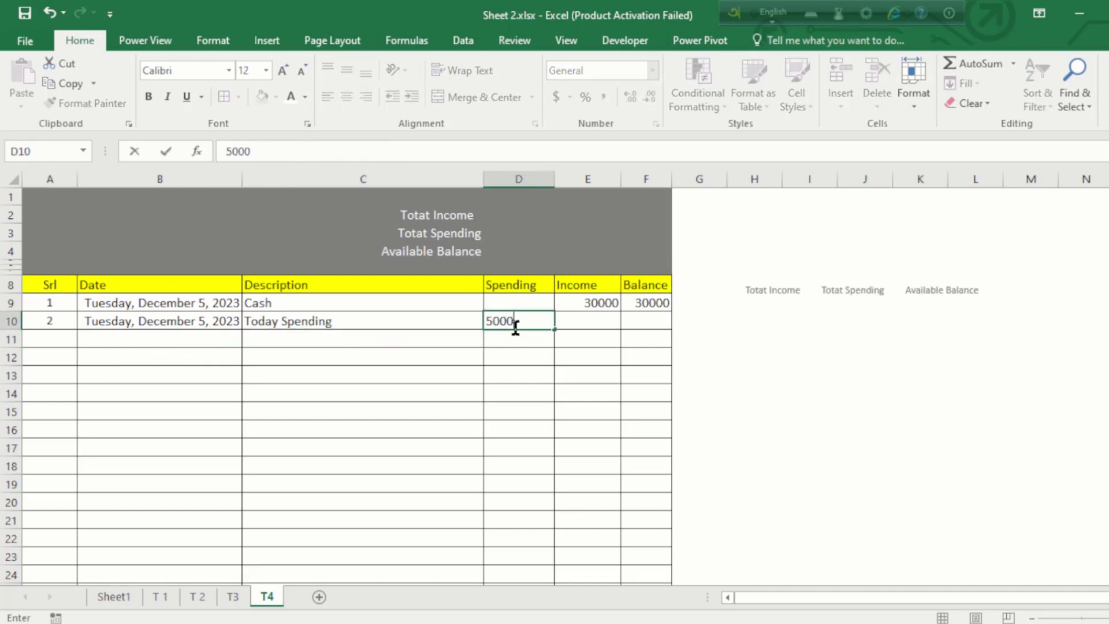
key("Return")
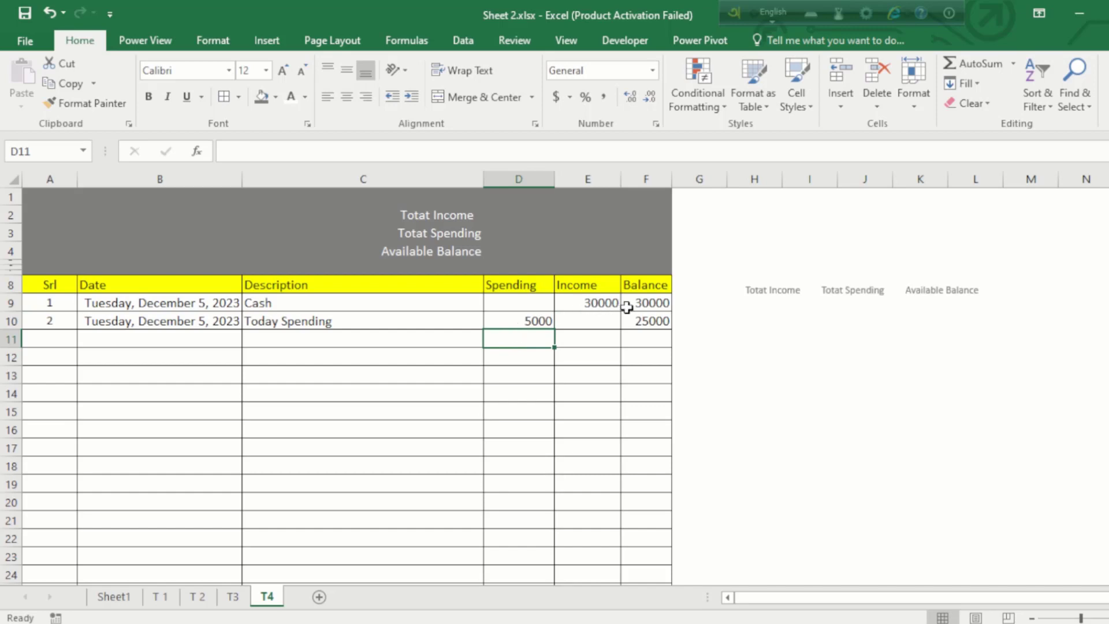
left_click(647, 320)
left_click_drag(601, 301, 647, 335)
- Add a transaction in row 11 with the description Today income and an income of 10000
left_click(491, 333)
left_click(292, 335)
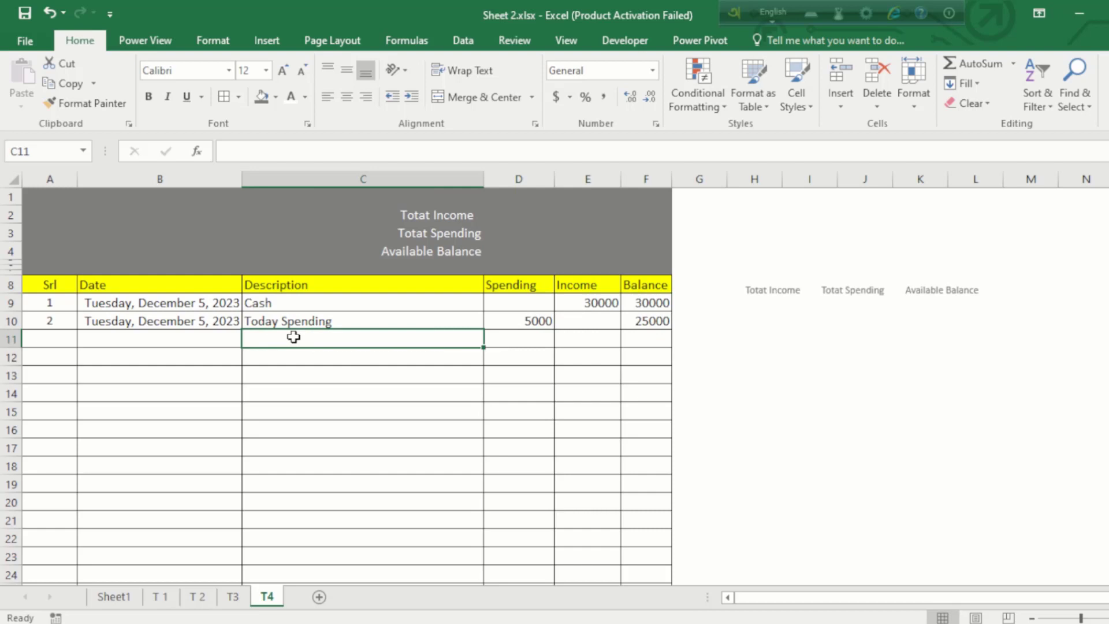
type("i")
type("T")
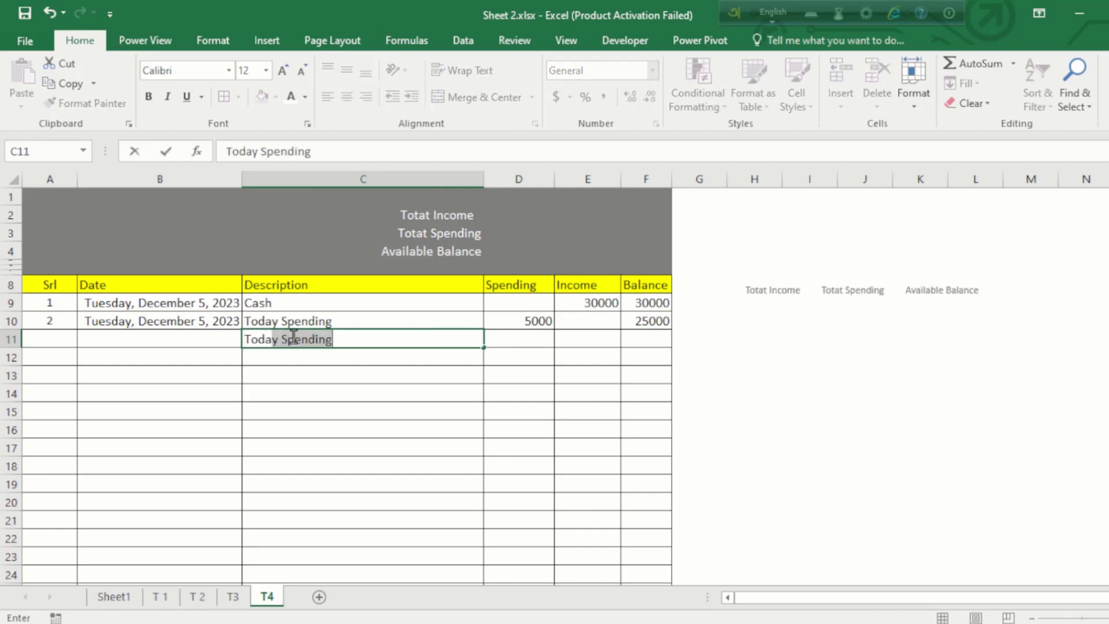
type("oday inc")
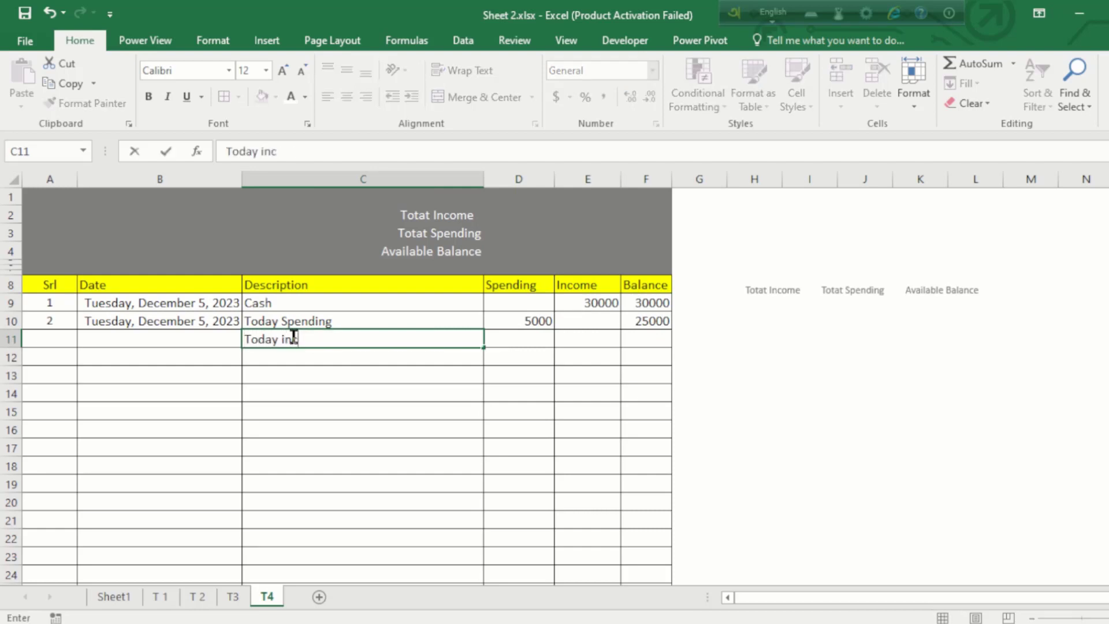
type("ome")
key("Return")
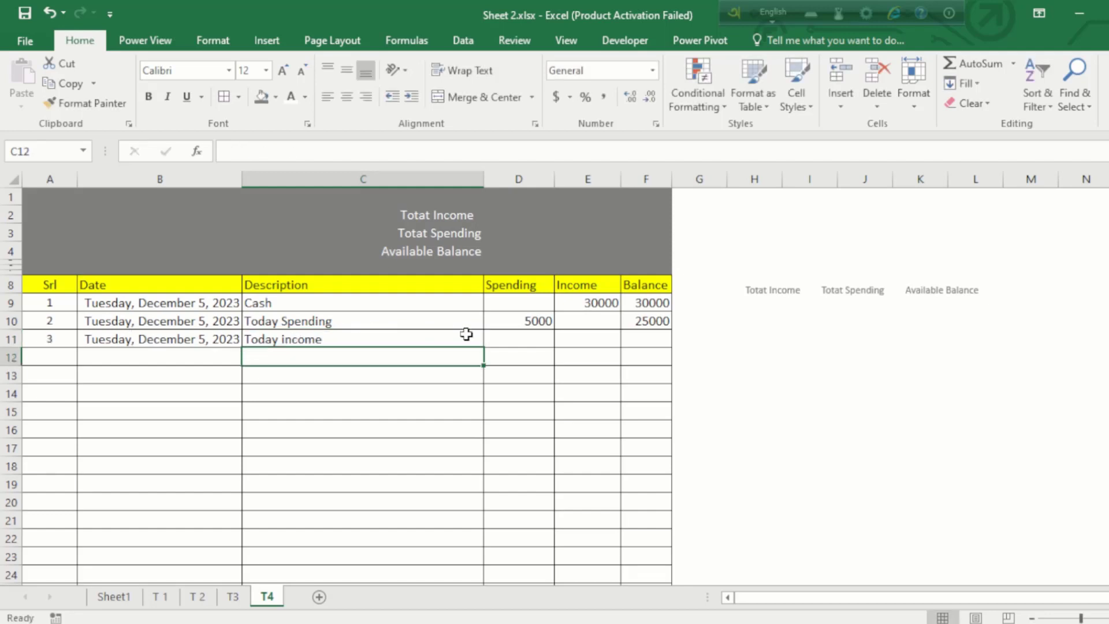
left_click(575, 333)
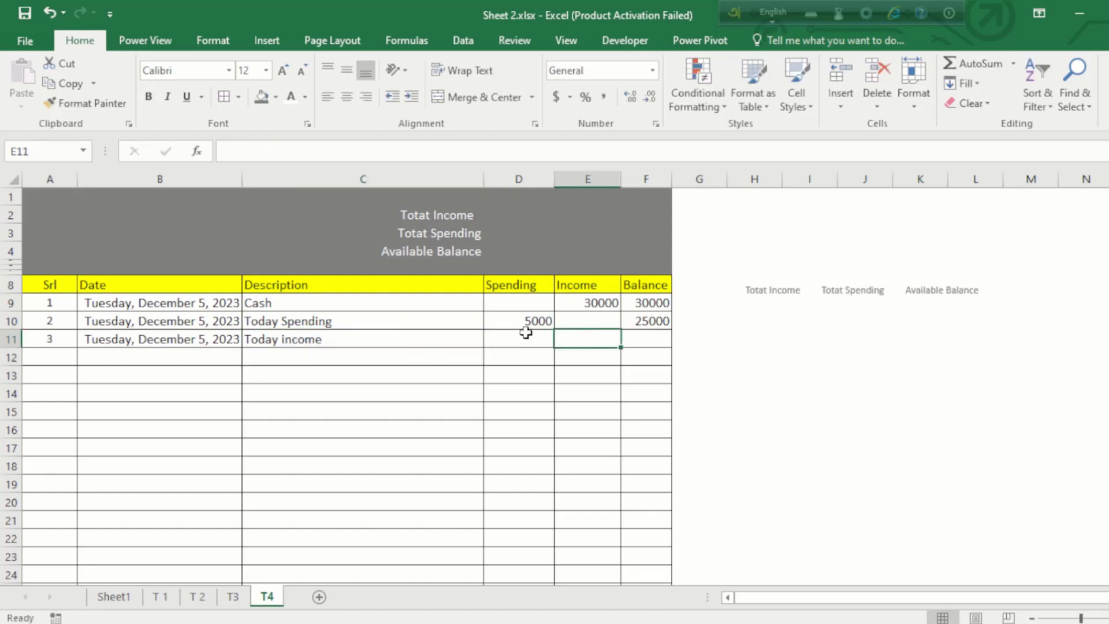
type("19")
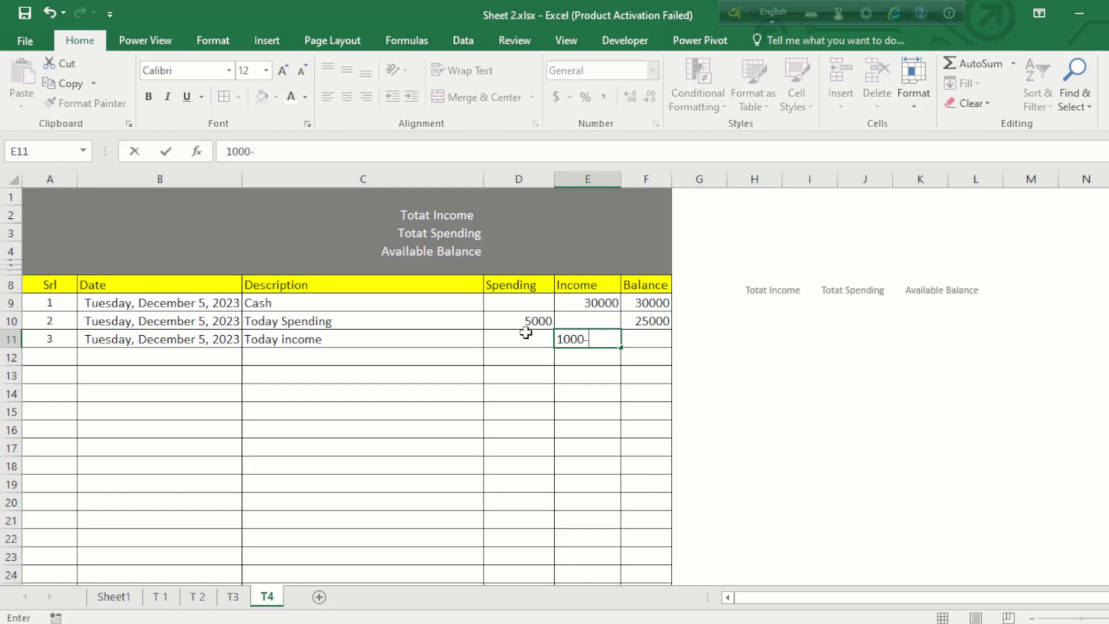
type("000")
key("Return")
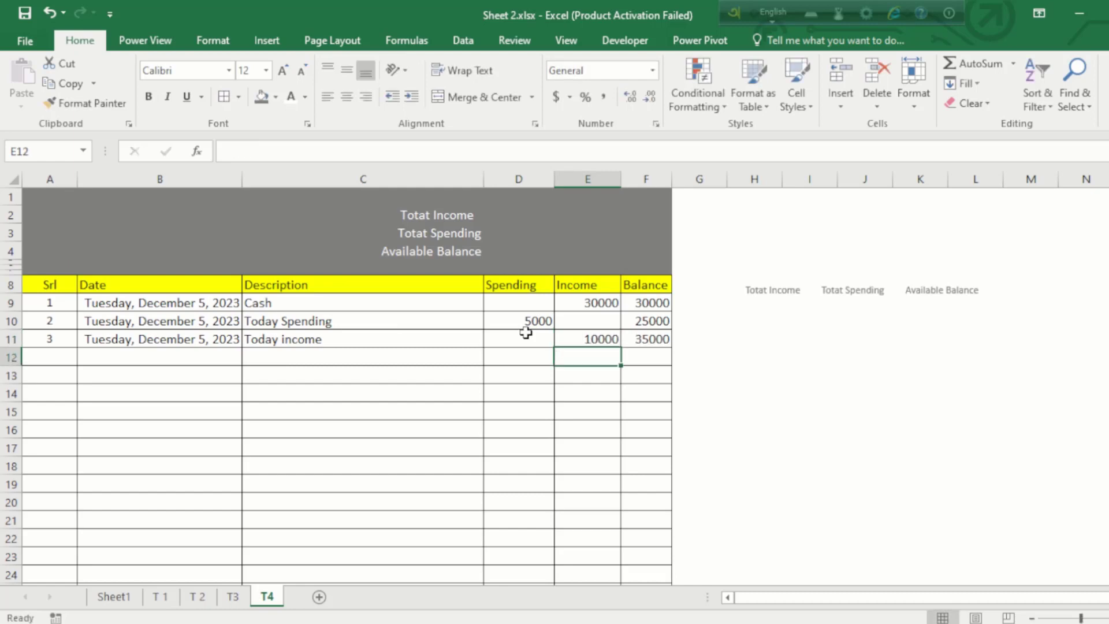
- Examine the running balance formulas in F10 and F11 against the income entered in E11
left_click(651, 343)
left_click(647, 317)
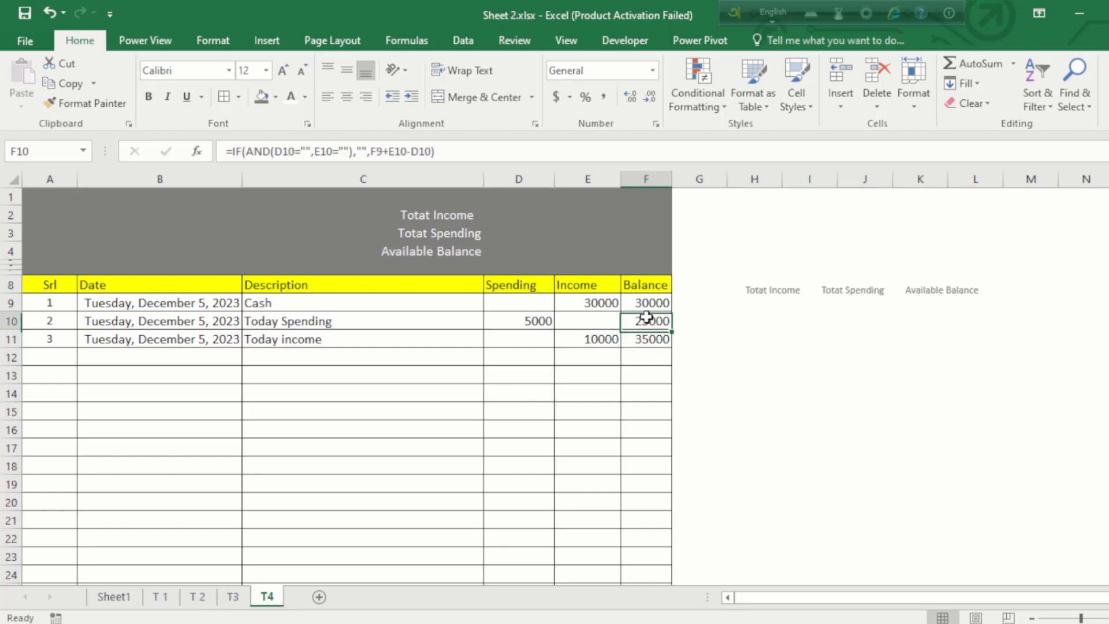
left_click(598, 341)
left_click(633, 342)
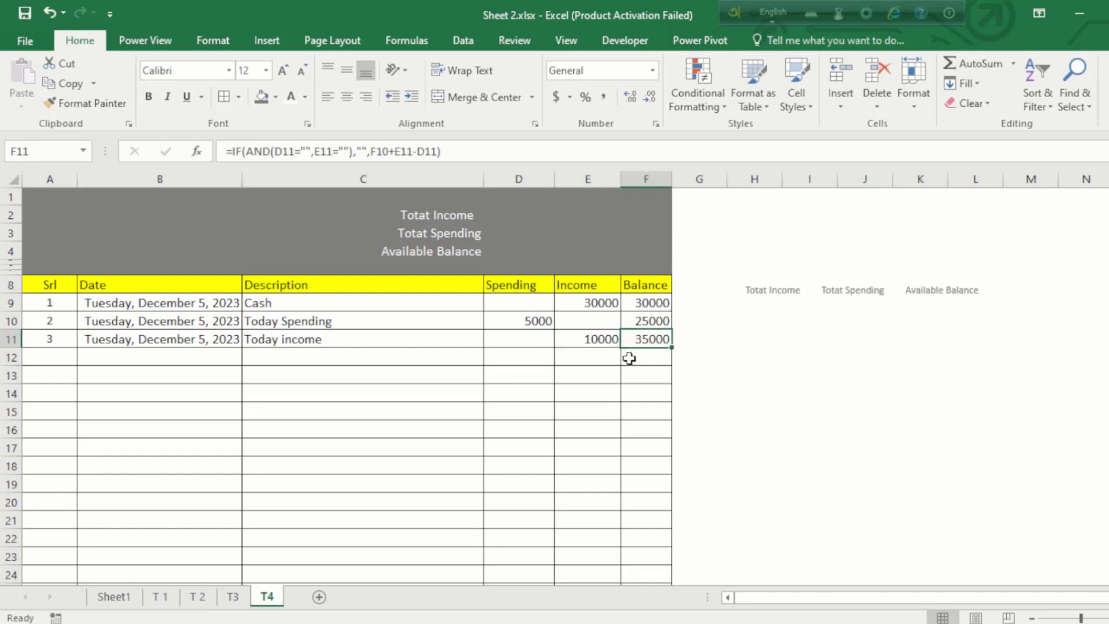
left_click(607, 345)
left_click(649, 346)
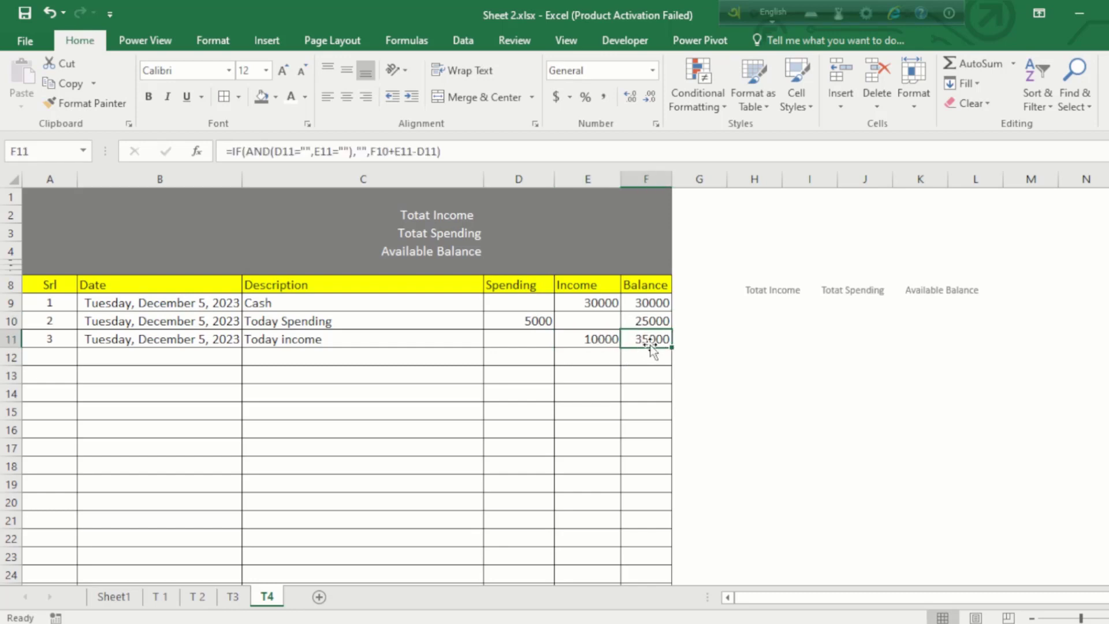
left_click(591, 355)
left_click(516, 358)
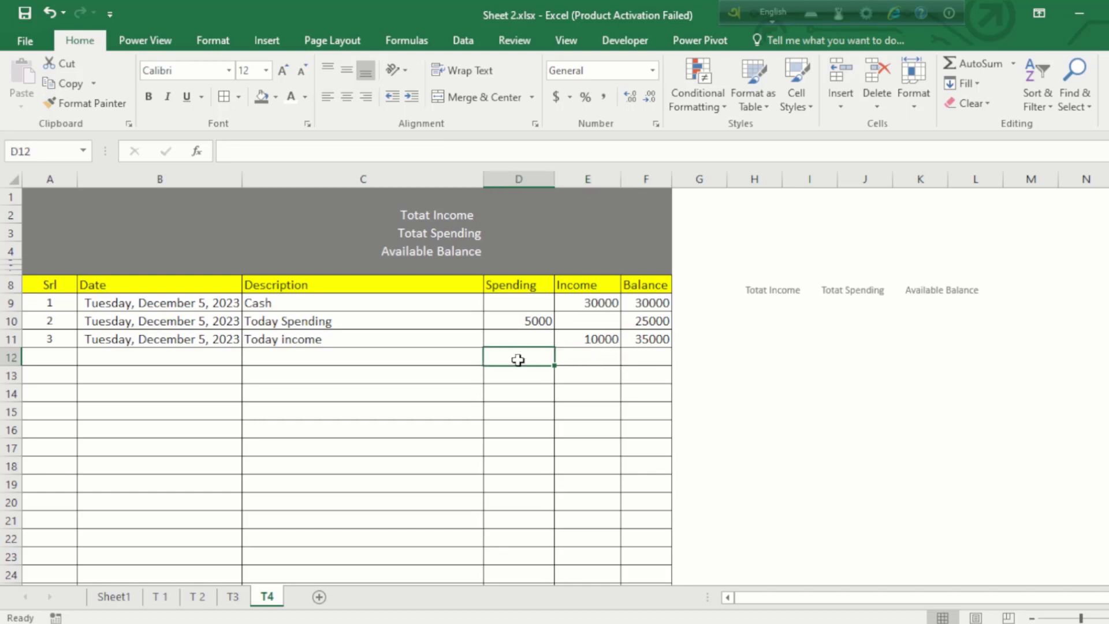
- Add a transaction in row 12 with the description maket and a spending of 10000
left_click(402, 356)
type("ma")
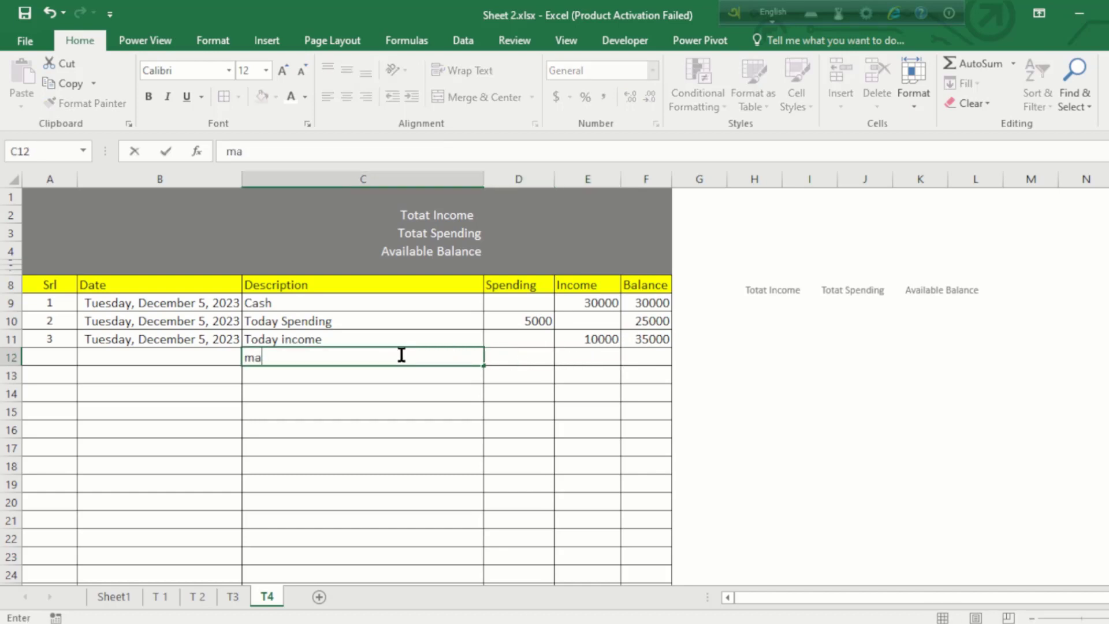
type("ket")
key("Tab")
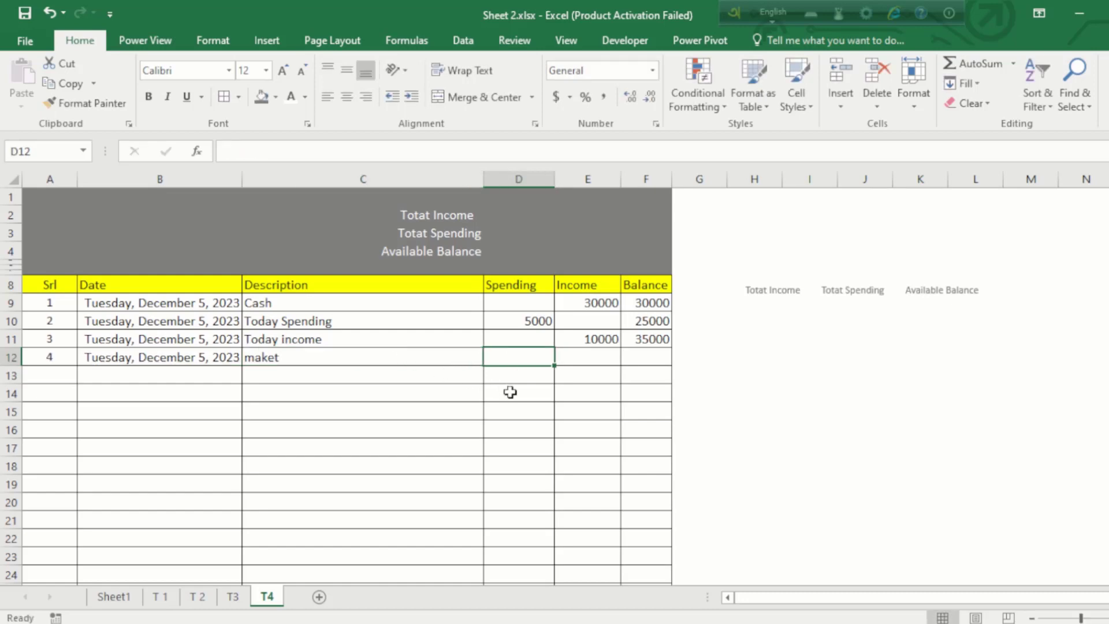
type("10000")
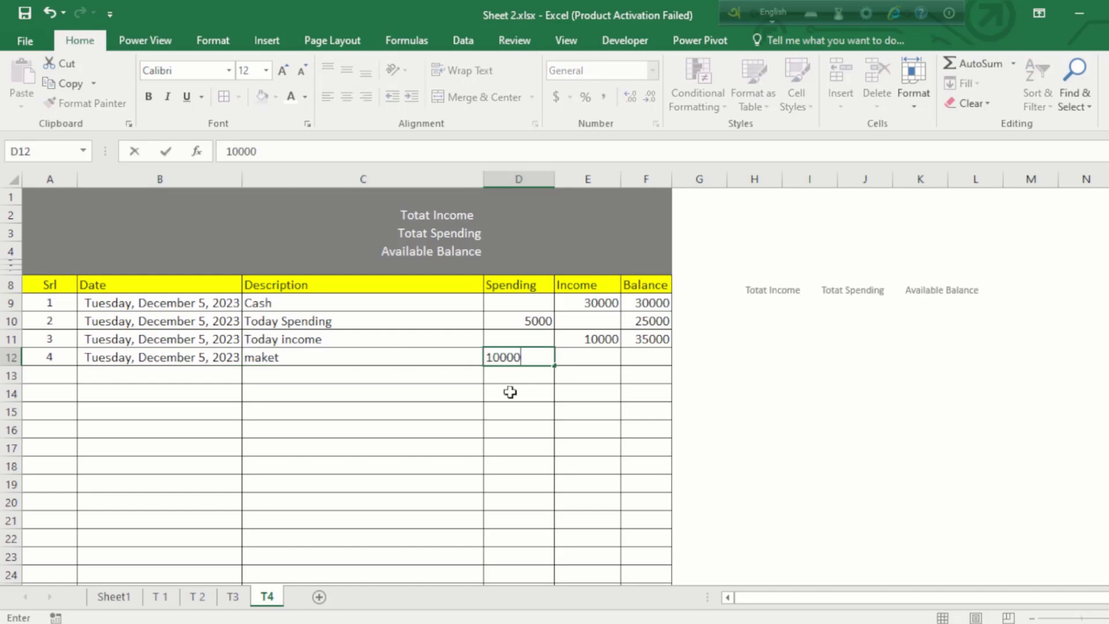
key("Return")
left_click(632, 360)
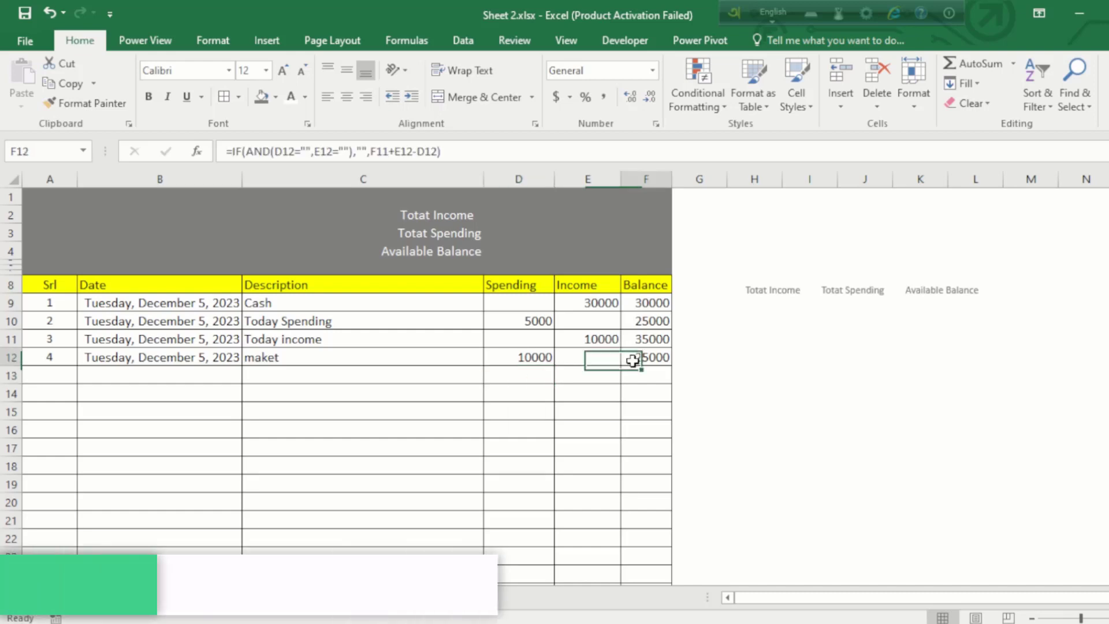
left_click(582, 416)
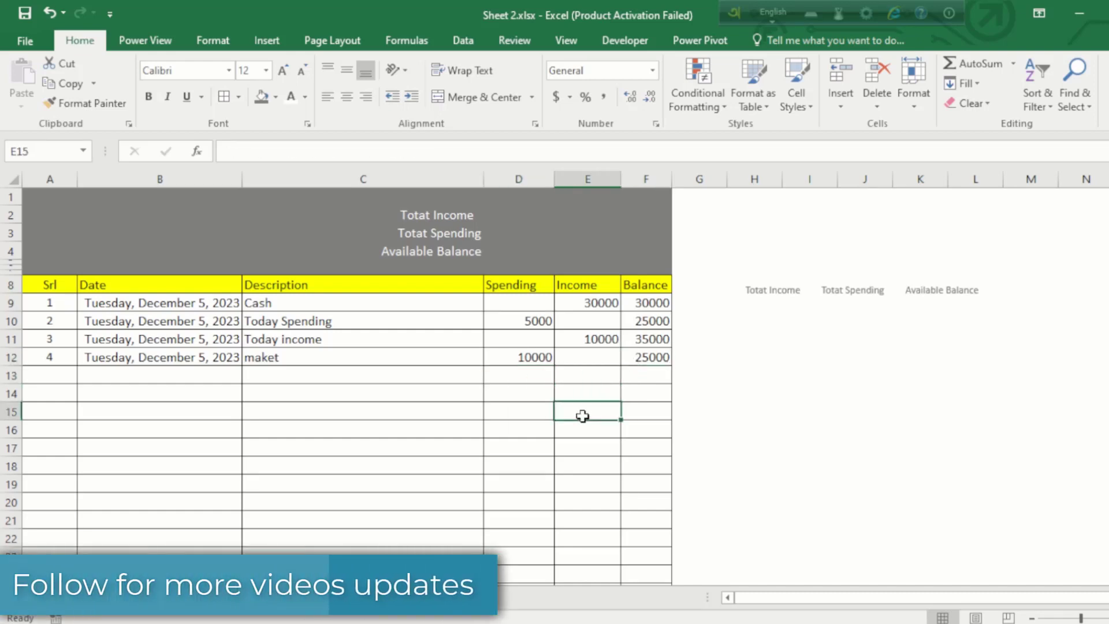
- Delete the empty chart beside the transaction table
left_click(805, 347)
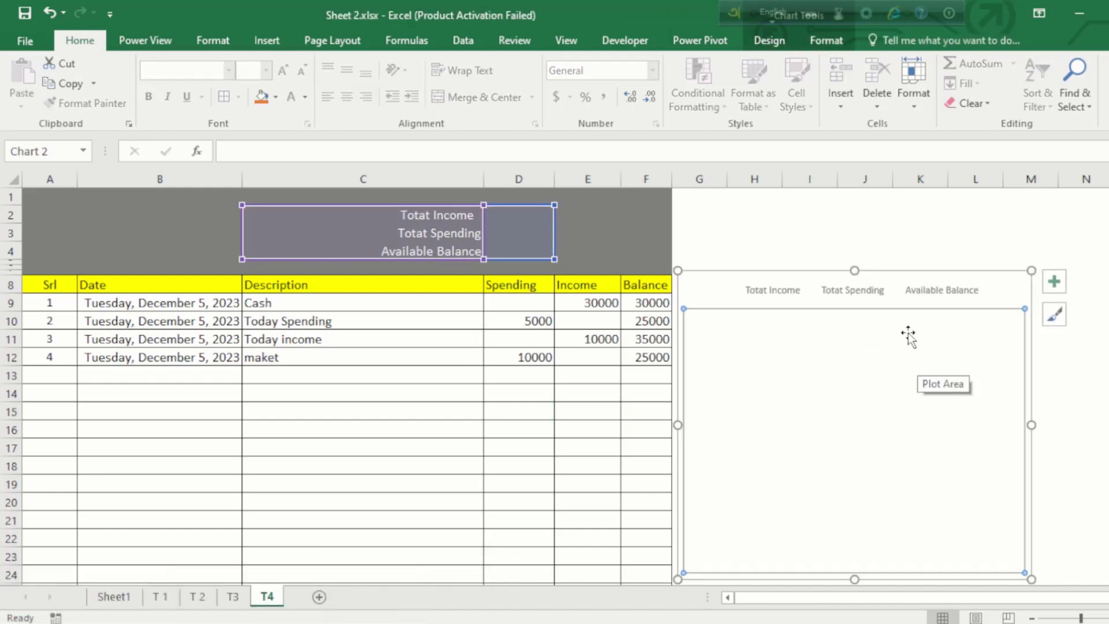
key("Delete")
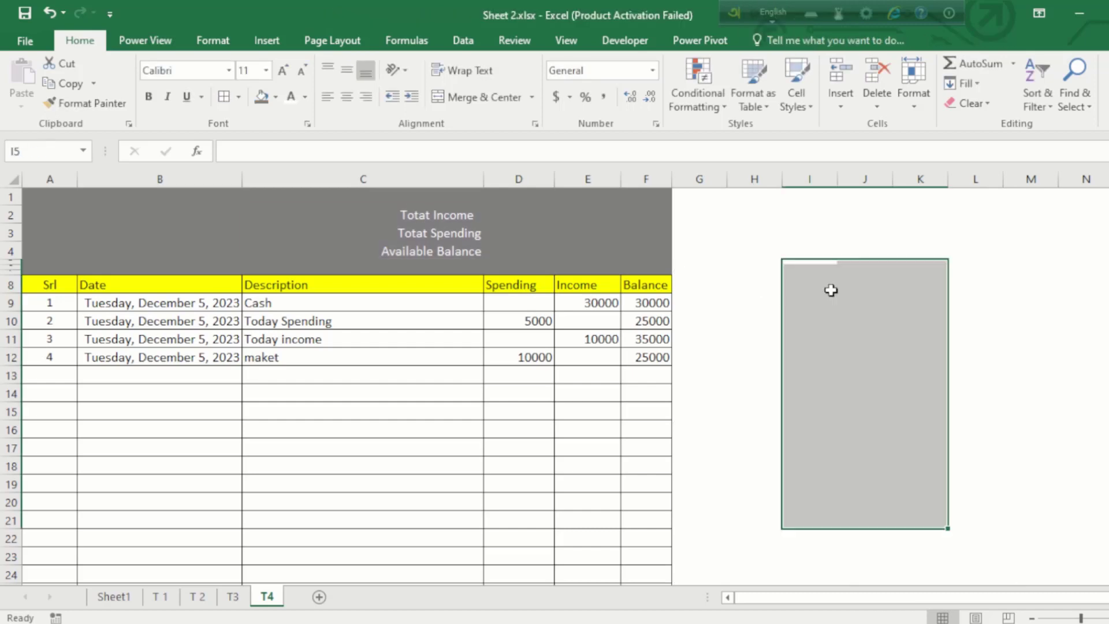
left_click(909, 315)
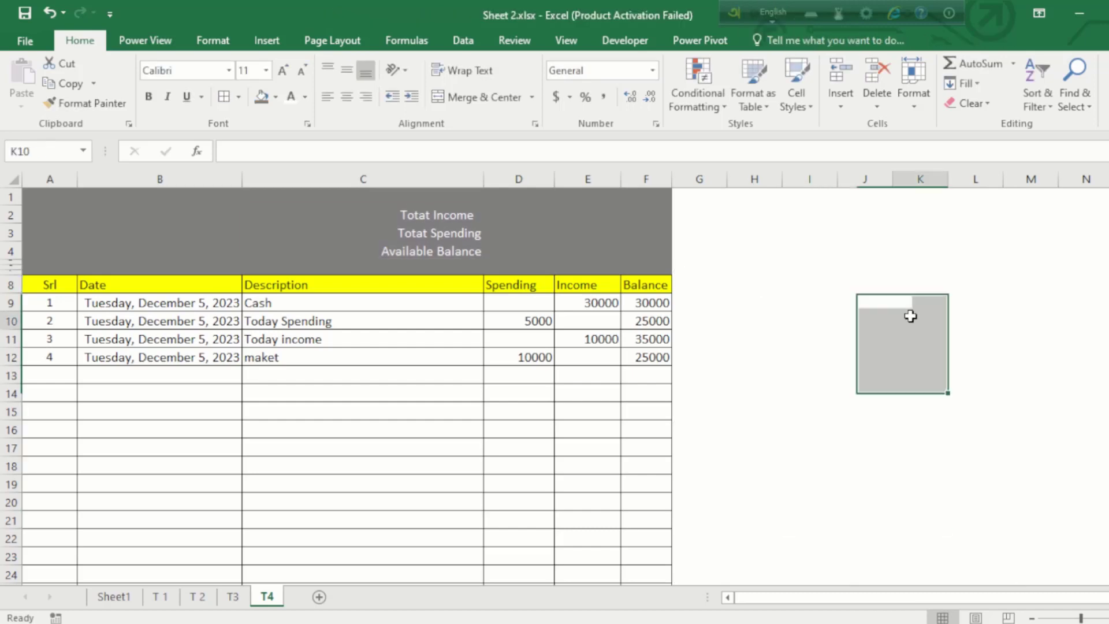
left_click(789, 303)
- Calculate the total income in D2 with the formula =SUM(E9:E100) and check the result
left_click(450, 217)
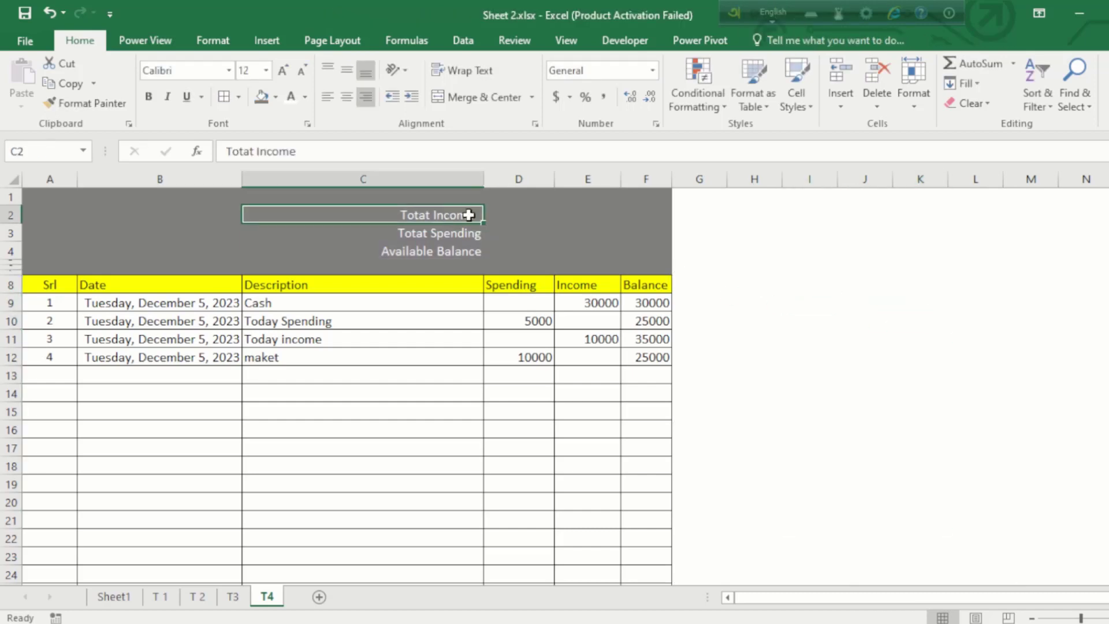
left_click(502, 217)
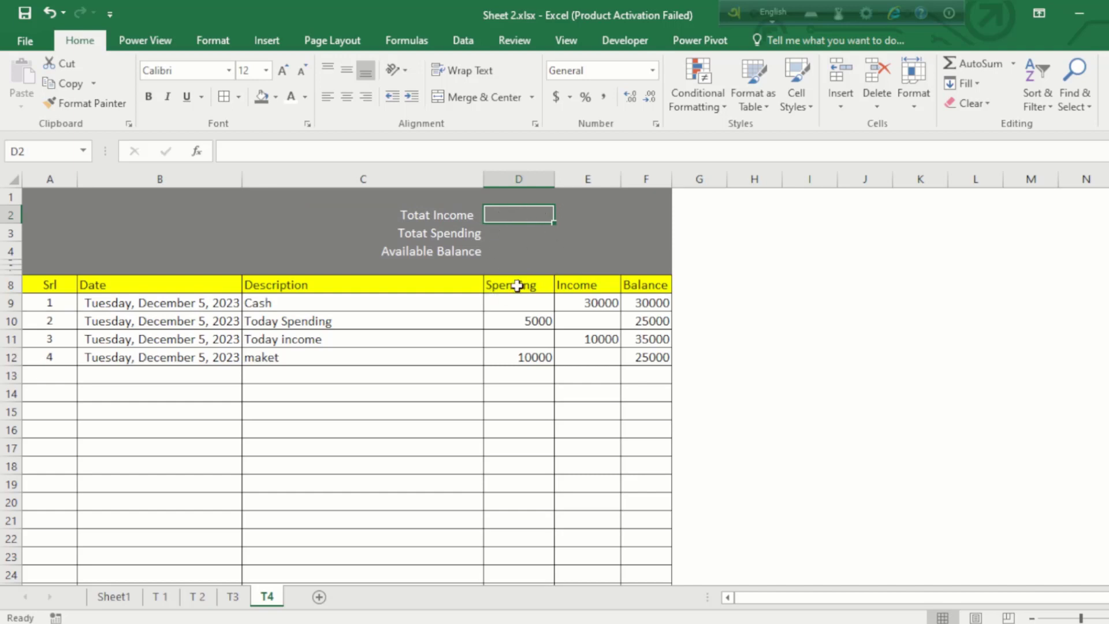
left_click_drag(569, 284, 578, 424)
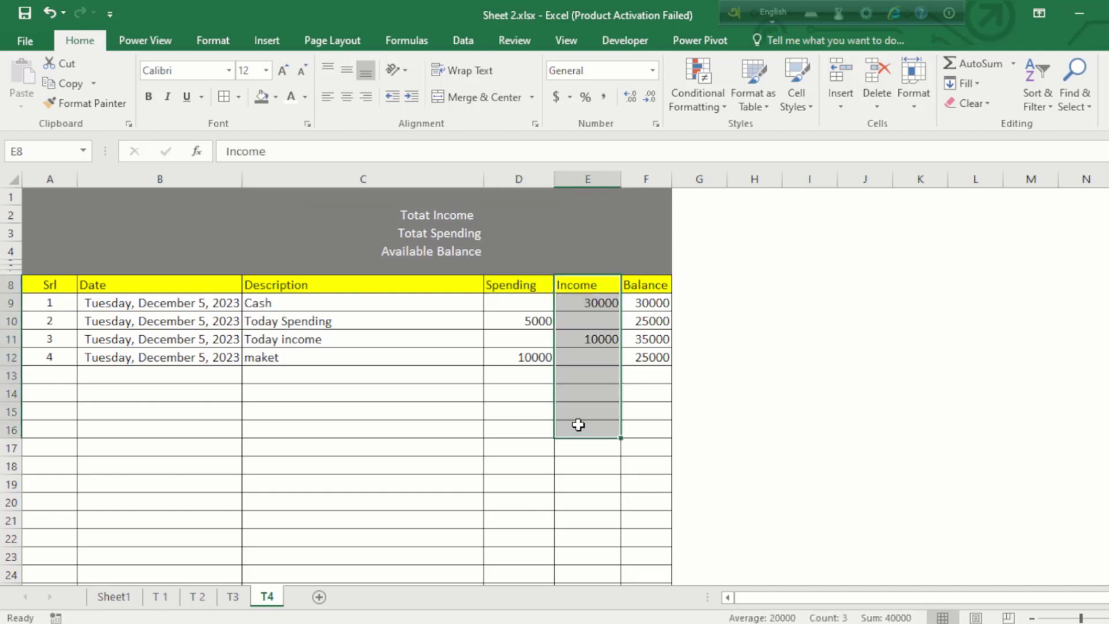
left_click(492, 216)
type("=su")
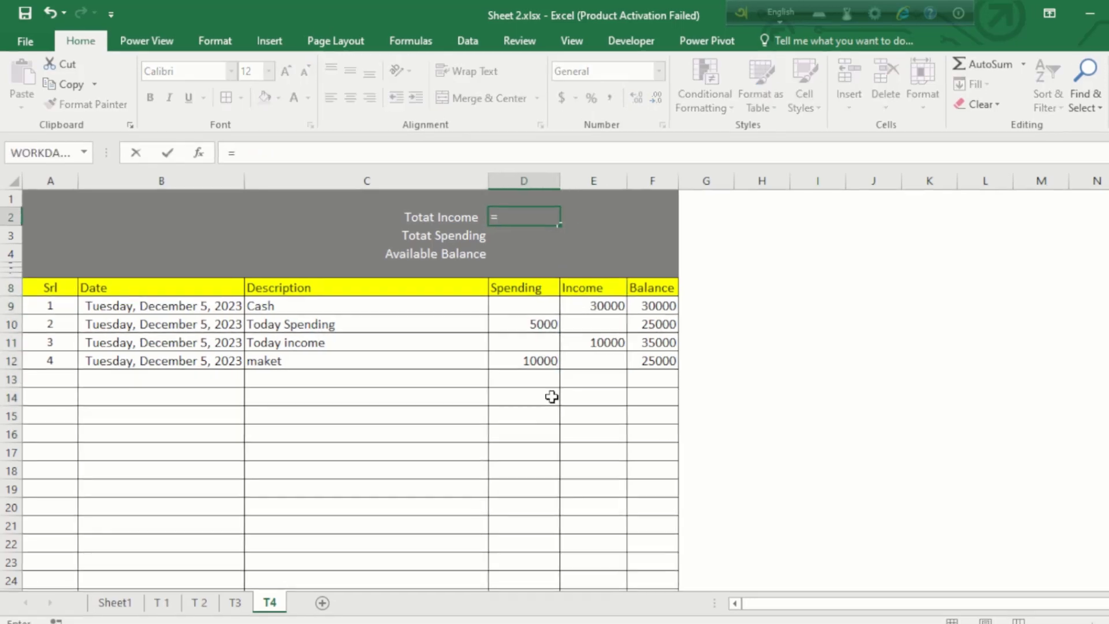
type("m")
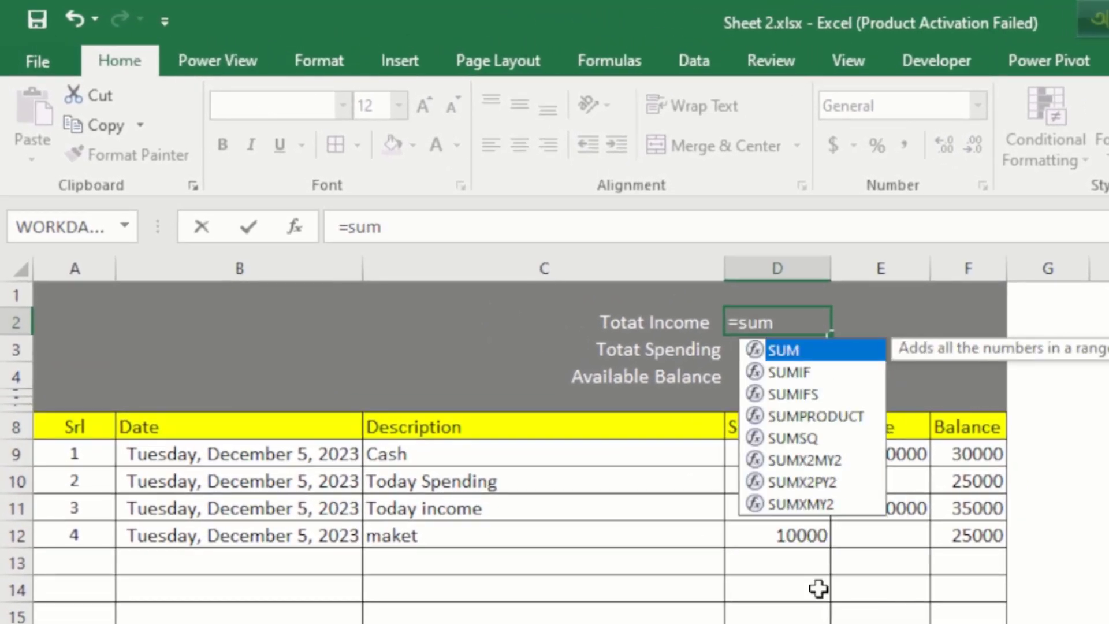
key("Tab")
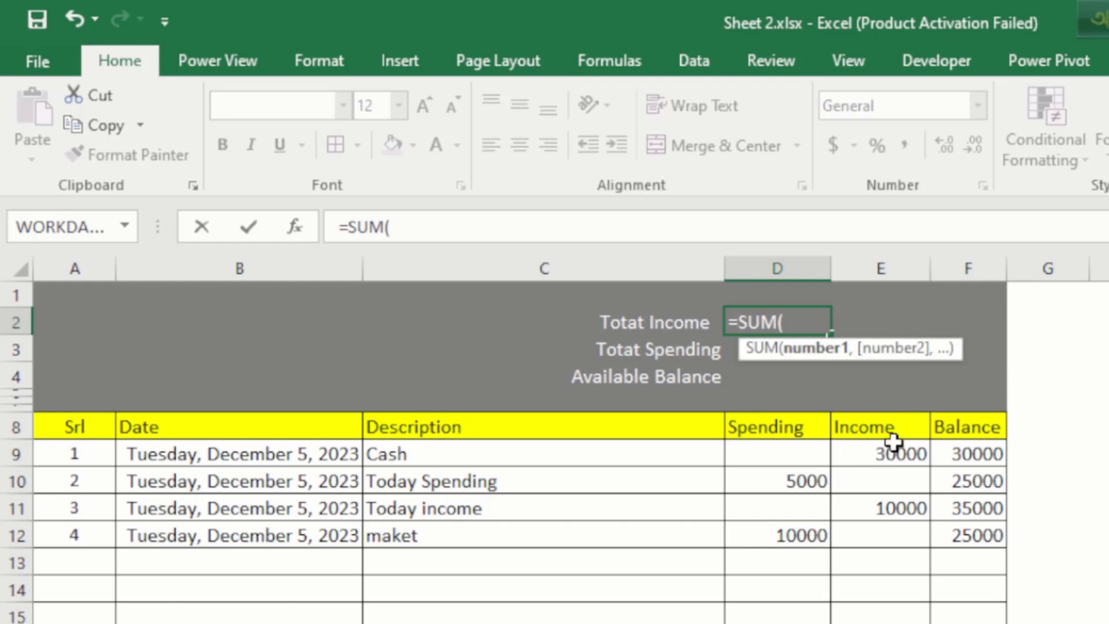
left_click(879, 459)
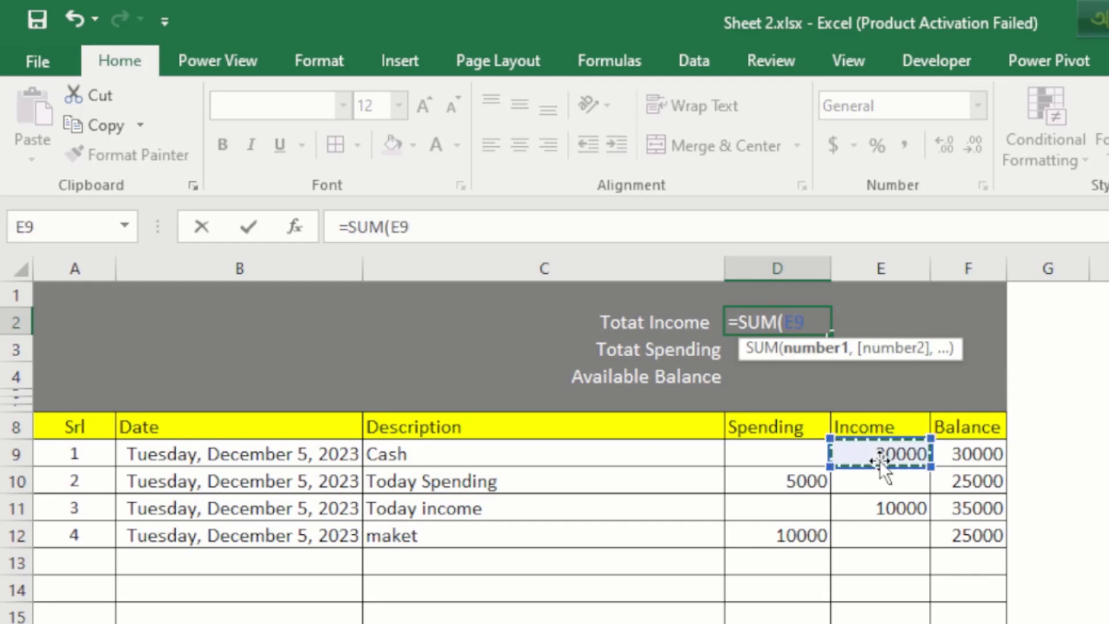
type(":")
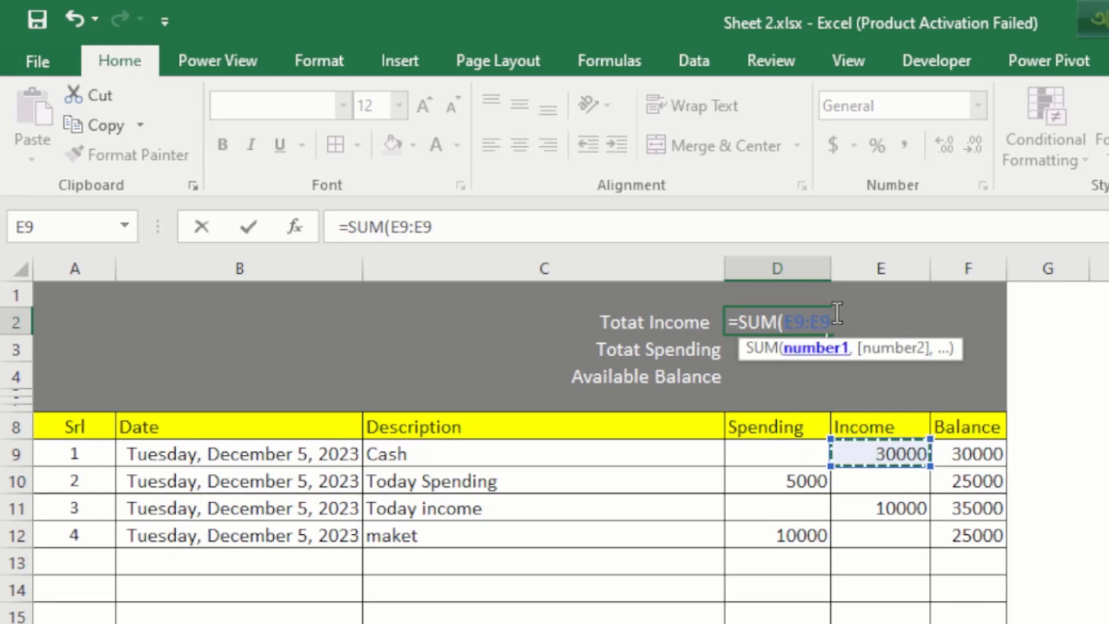
type("E")
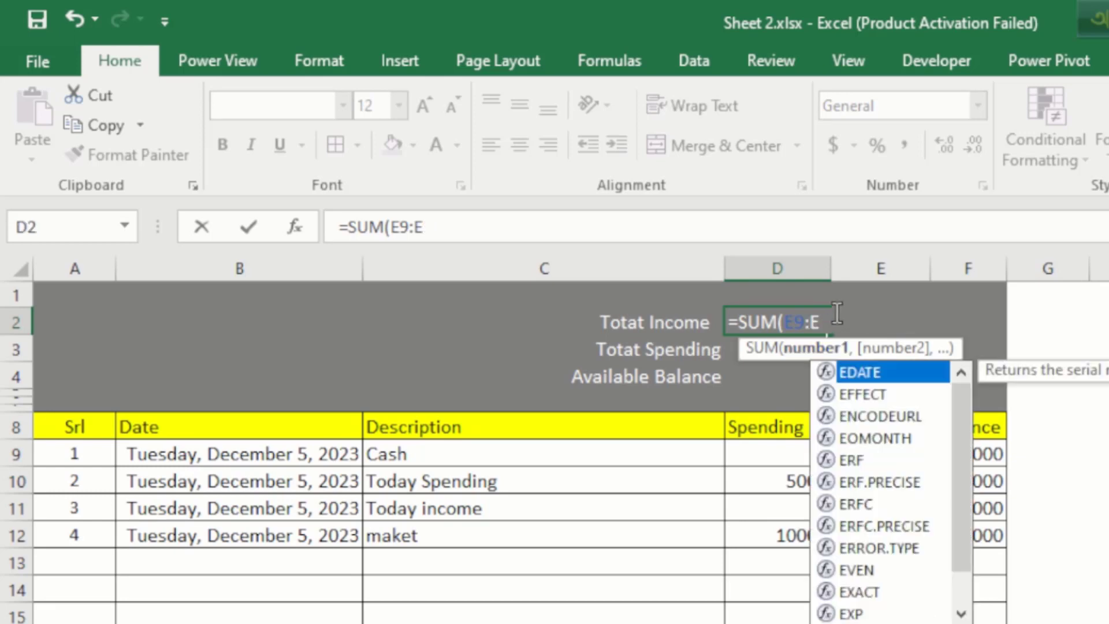
type("1")
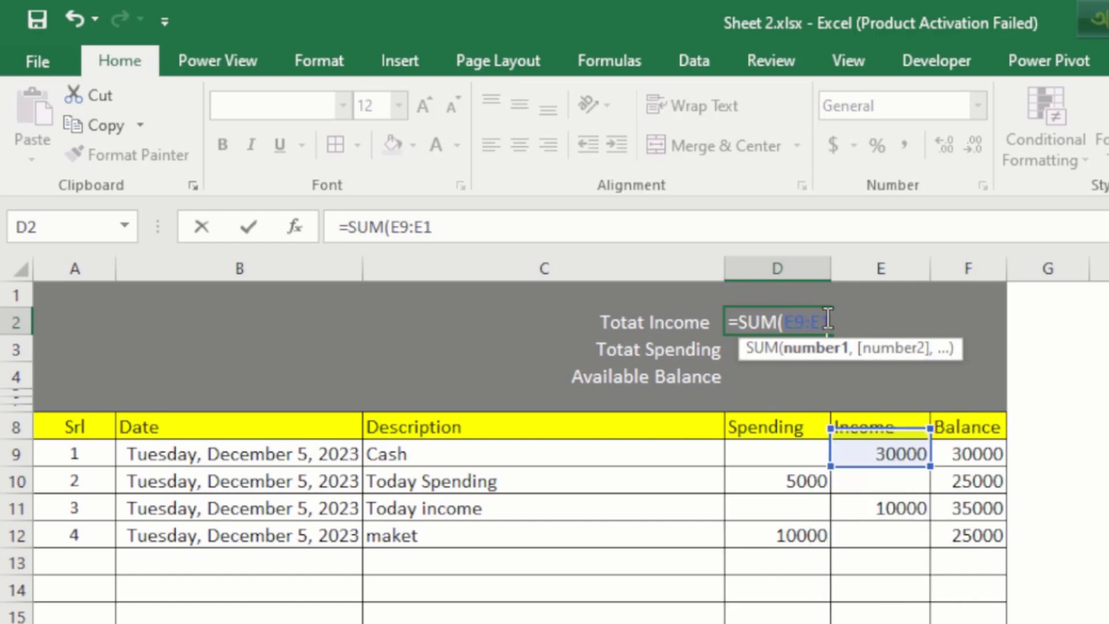
type("00")
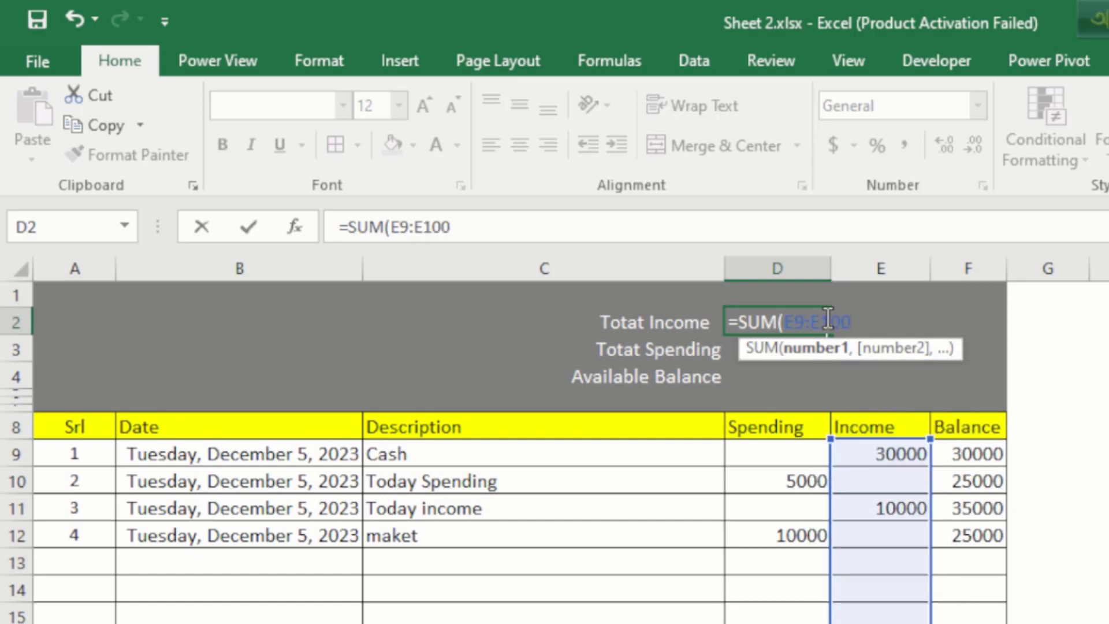
left_click(465, 230)
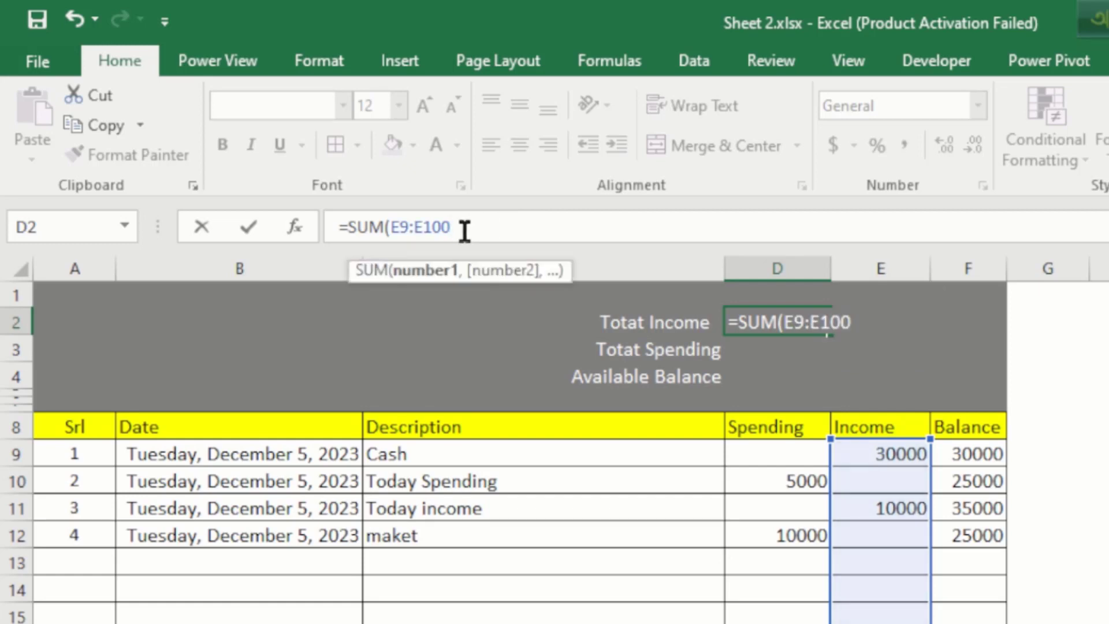
type("(")
type("_")
key("BackSpace")
key("Return")
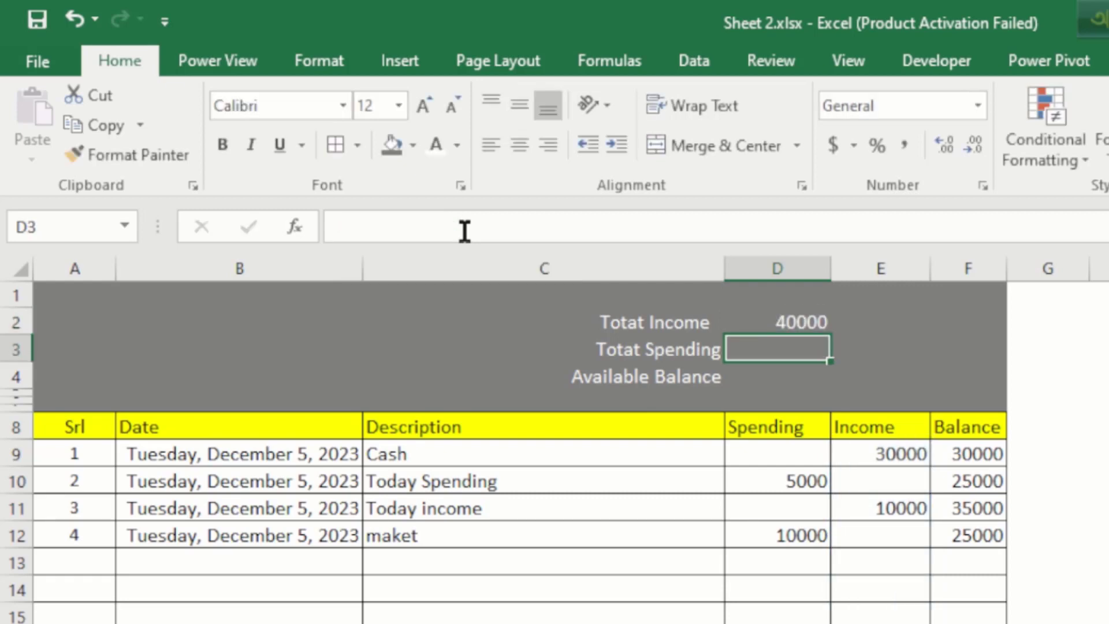
left_click(797, 529)
left_click(794, 324)
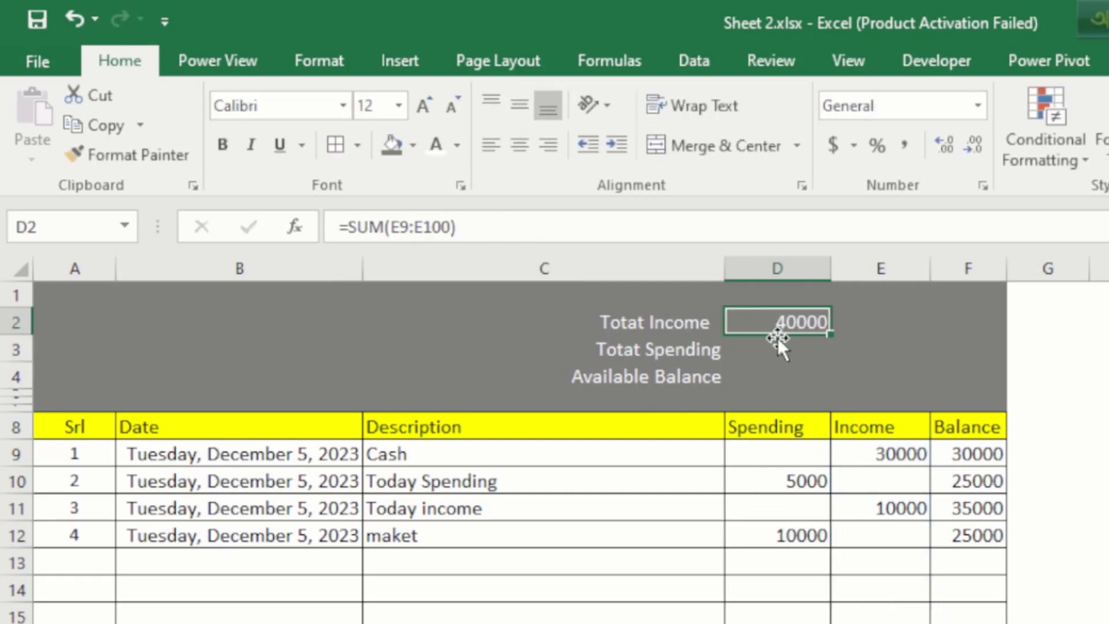
- Calculate the total spending in D3 with the formula =SUM(D9:D100)
left_click(775, 349)
left_click_drag(884, 453, 871, 589)
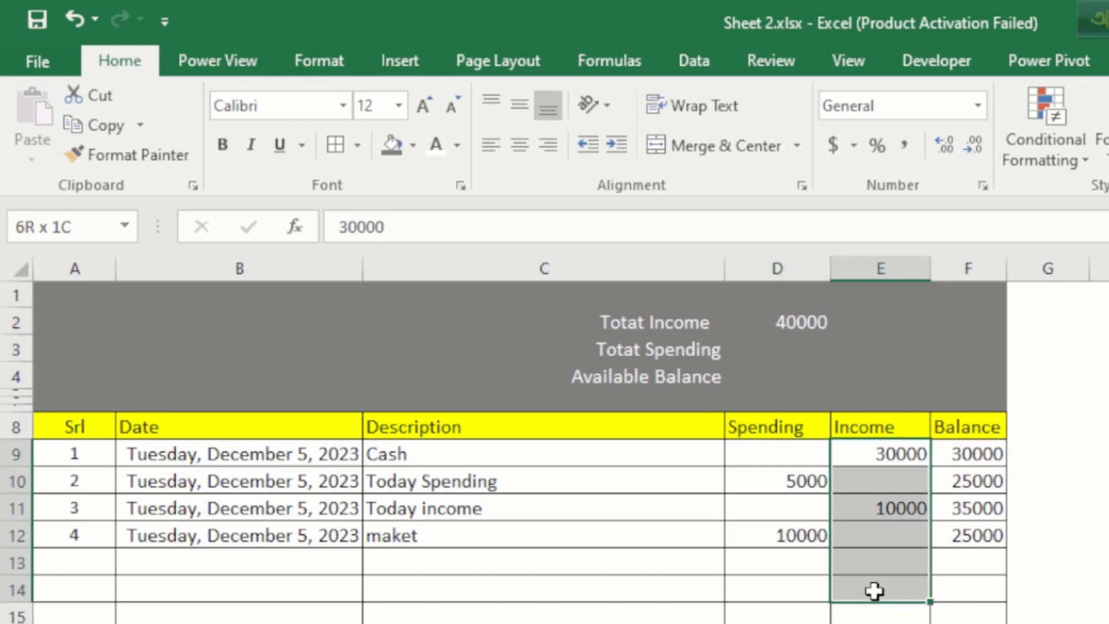
left_click(774, 352)
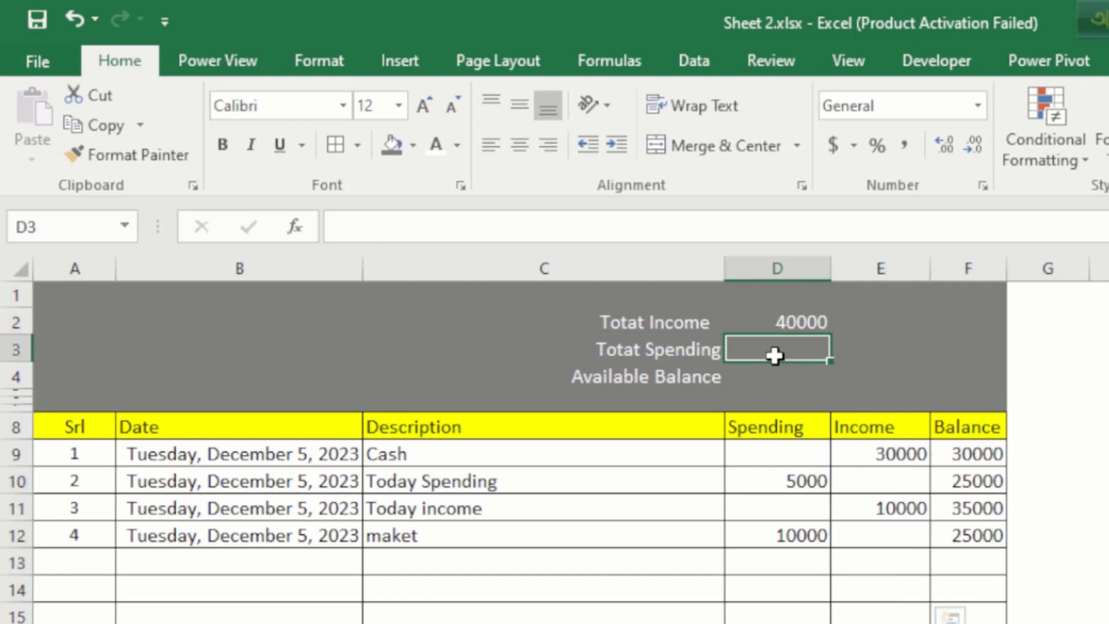
type("=")
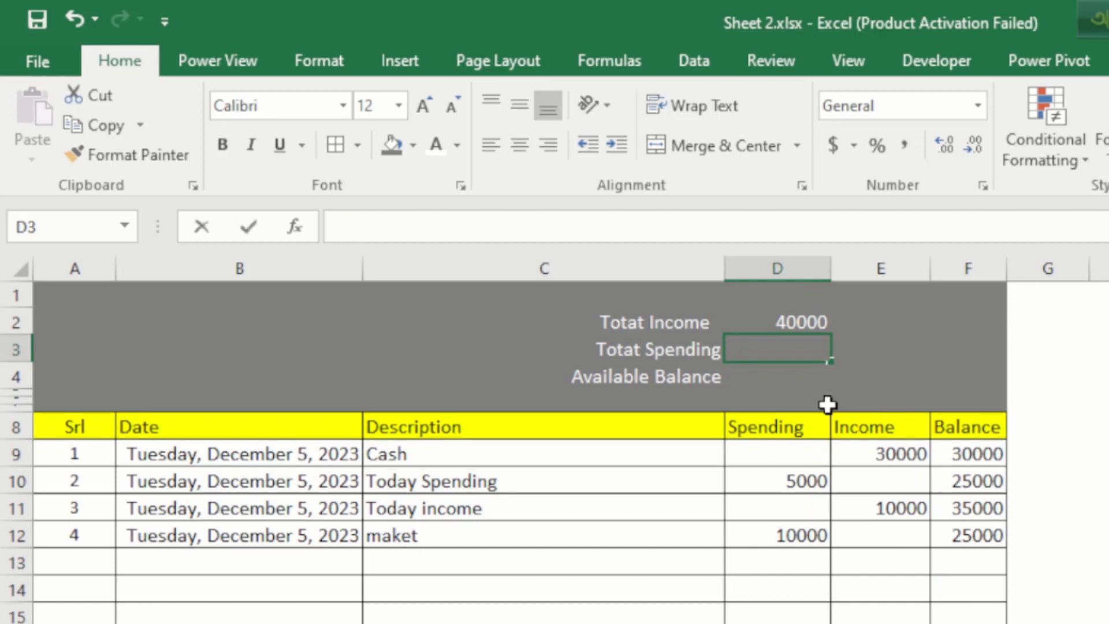
type("sum")
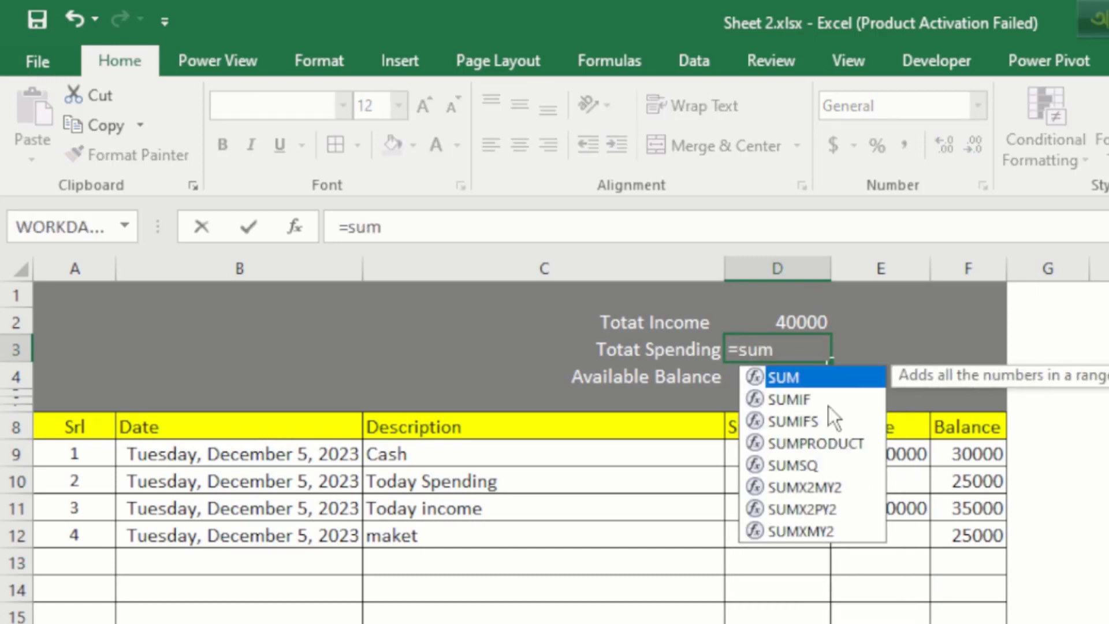
key("Tab")
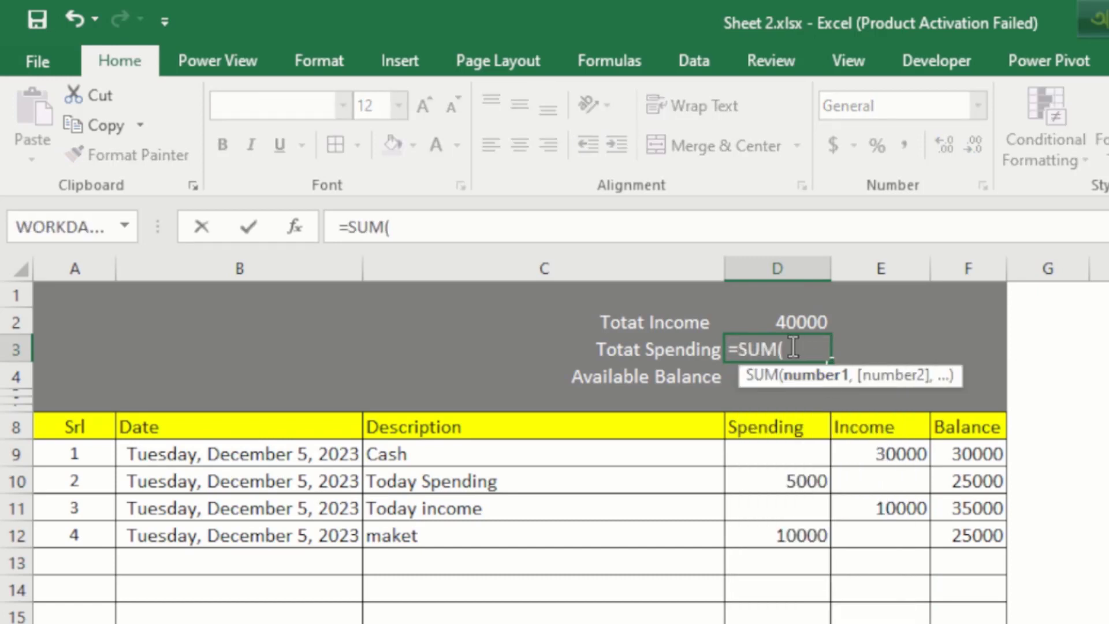
left_click(777, 457)
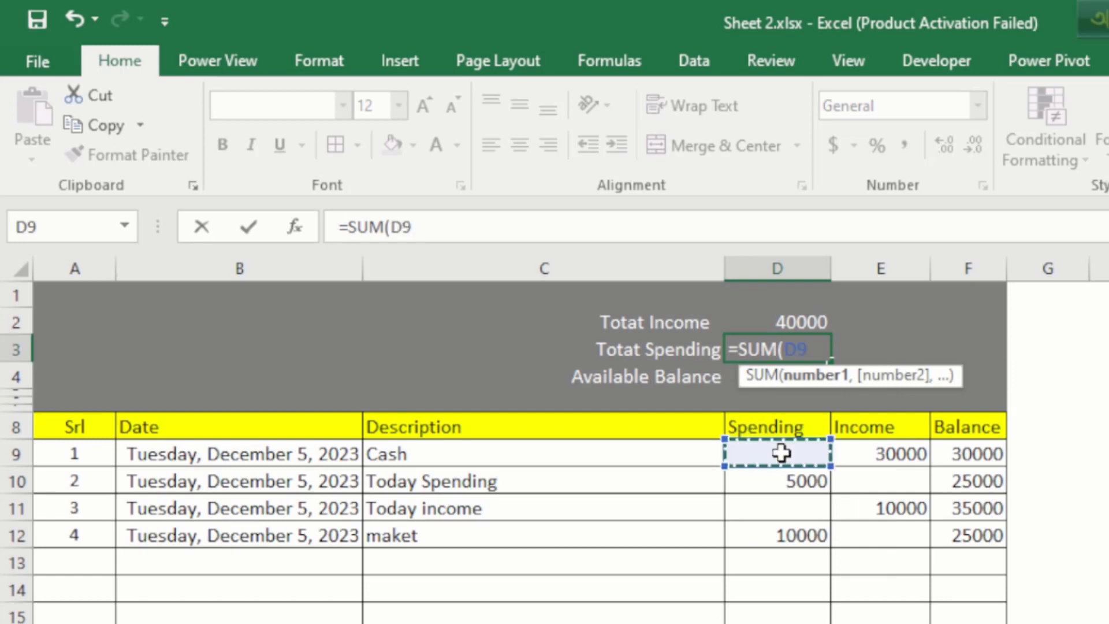
left_click(443, 214)
type(":")
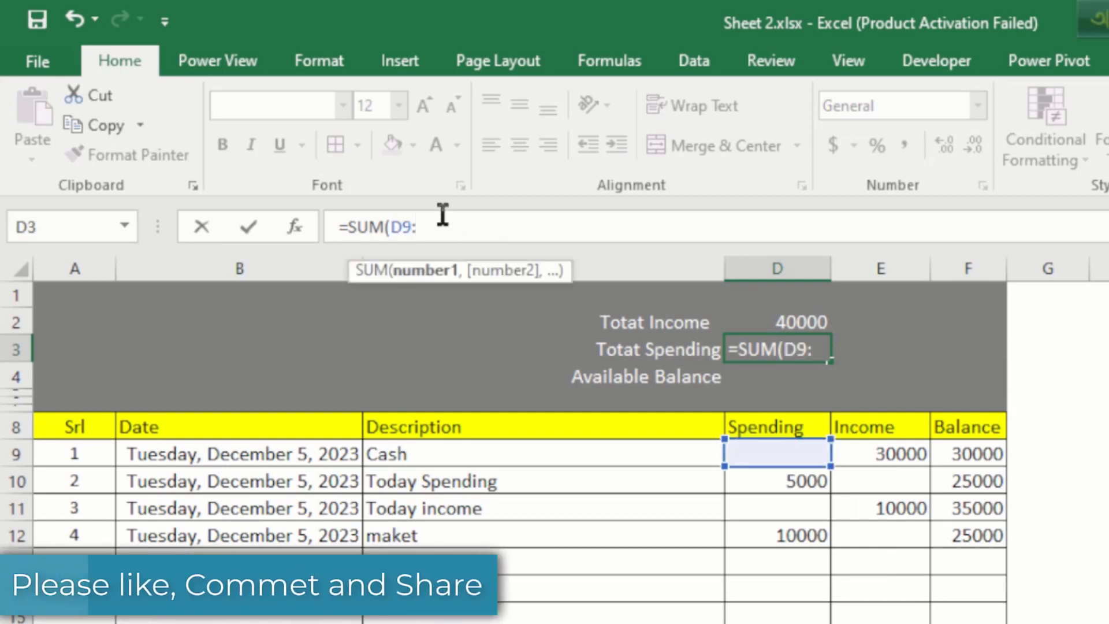
type("d100")
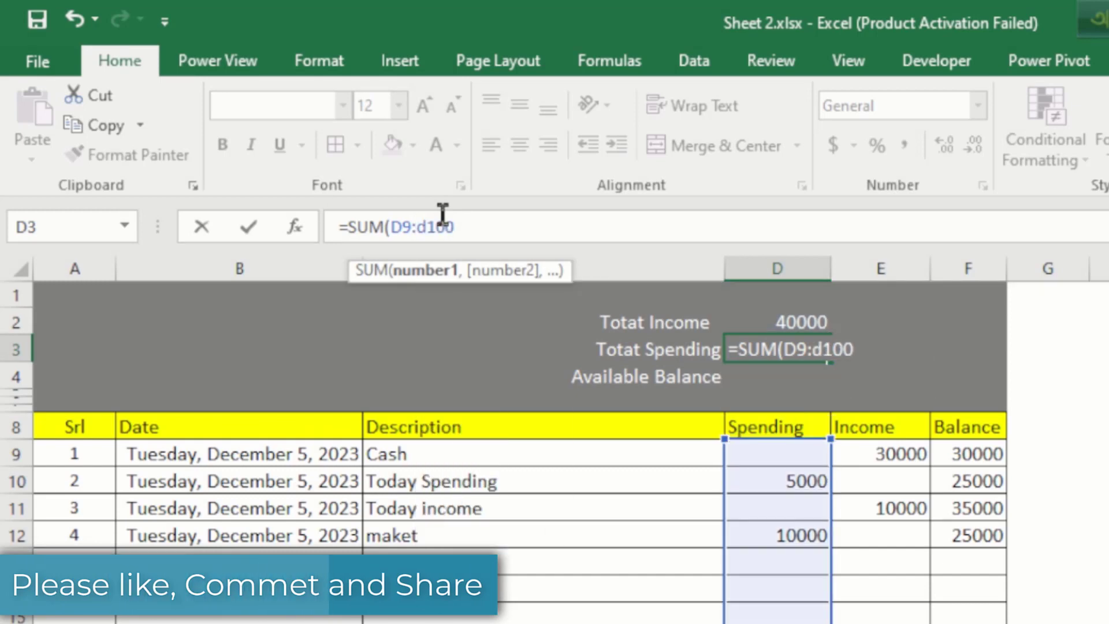
type(")")
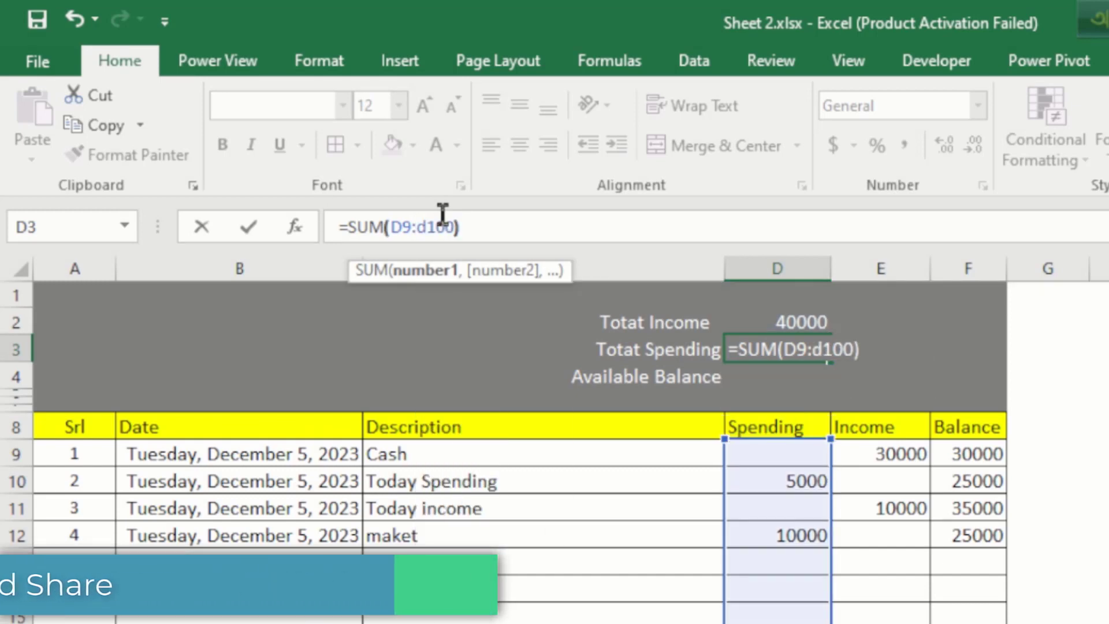
key("Return")
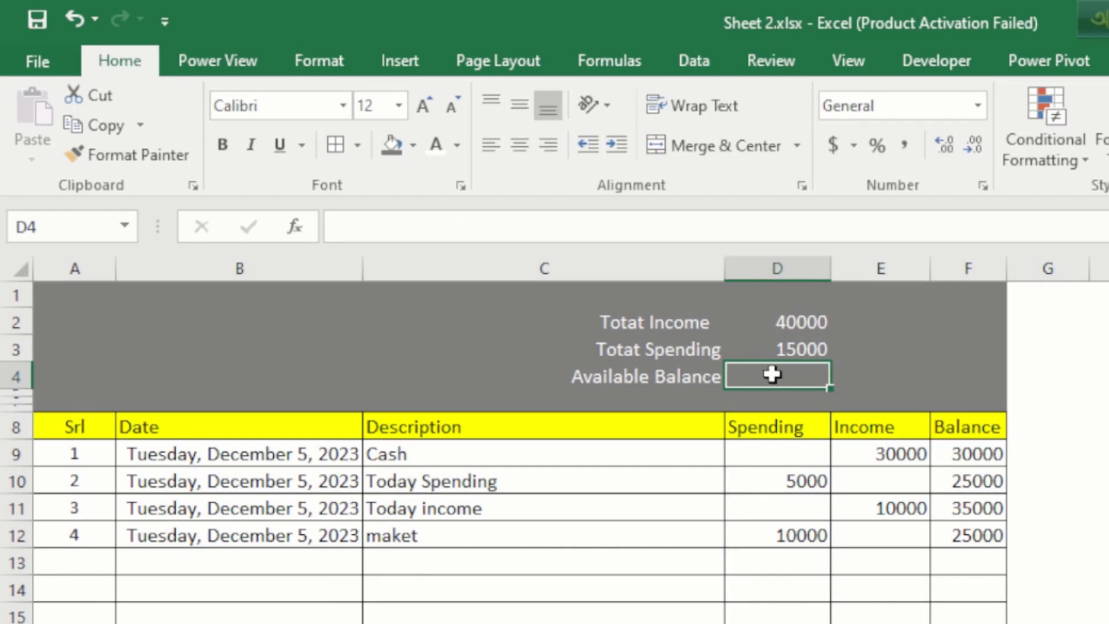
- Calculate the available balance in D4 with the formula =D2-D3 and compare it with the last running balance in F12
type("=")
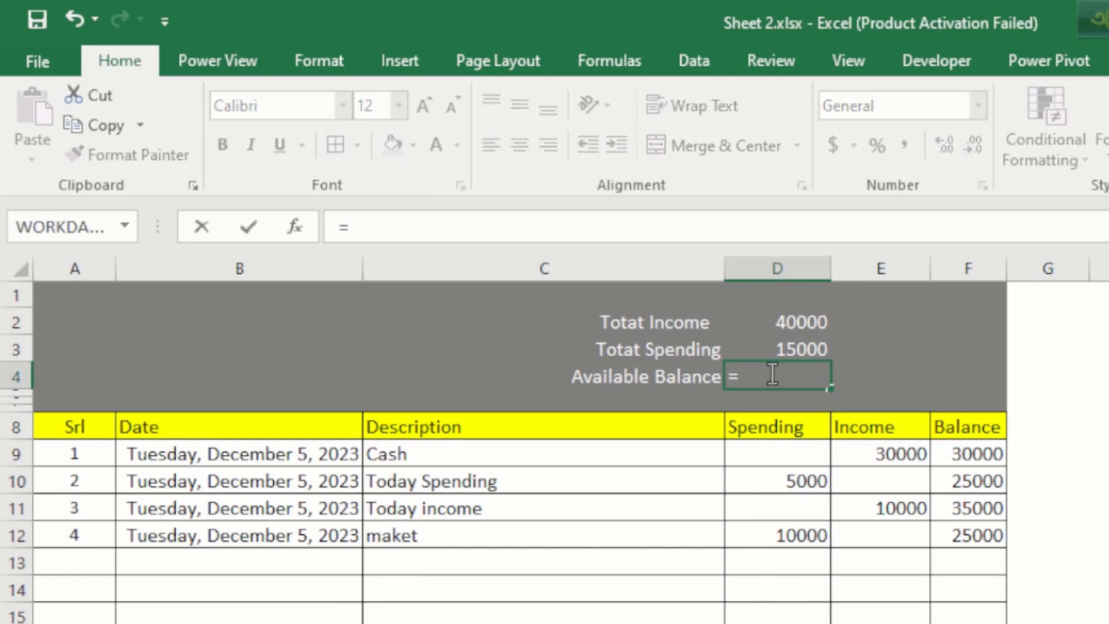
left_click(789, 327)
type("-")
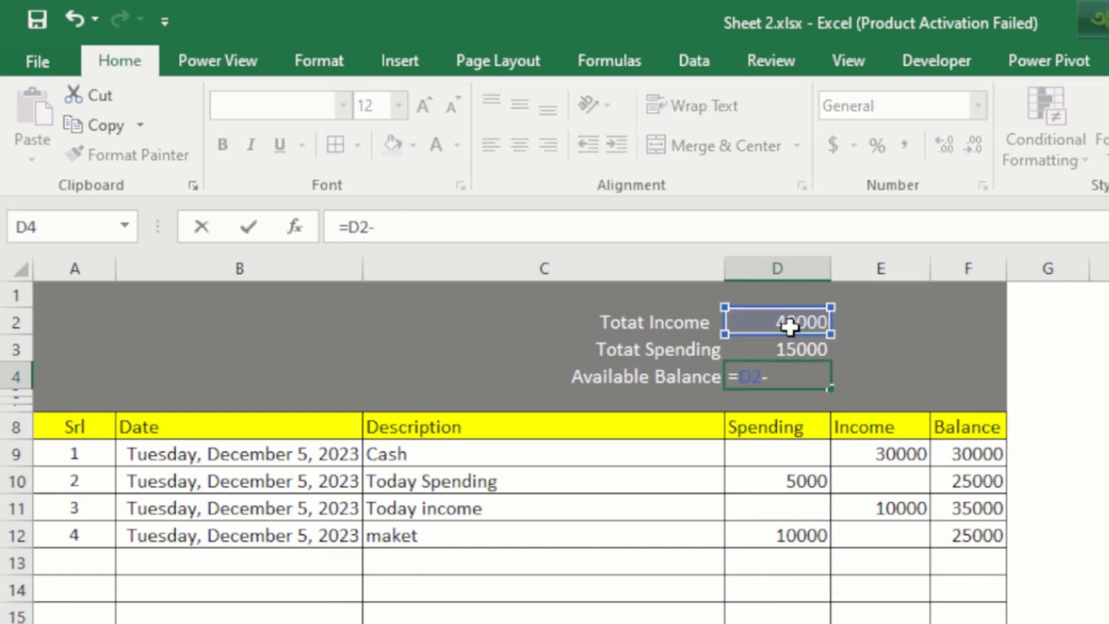
left_click(790, 354)
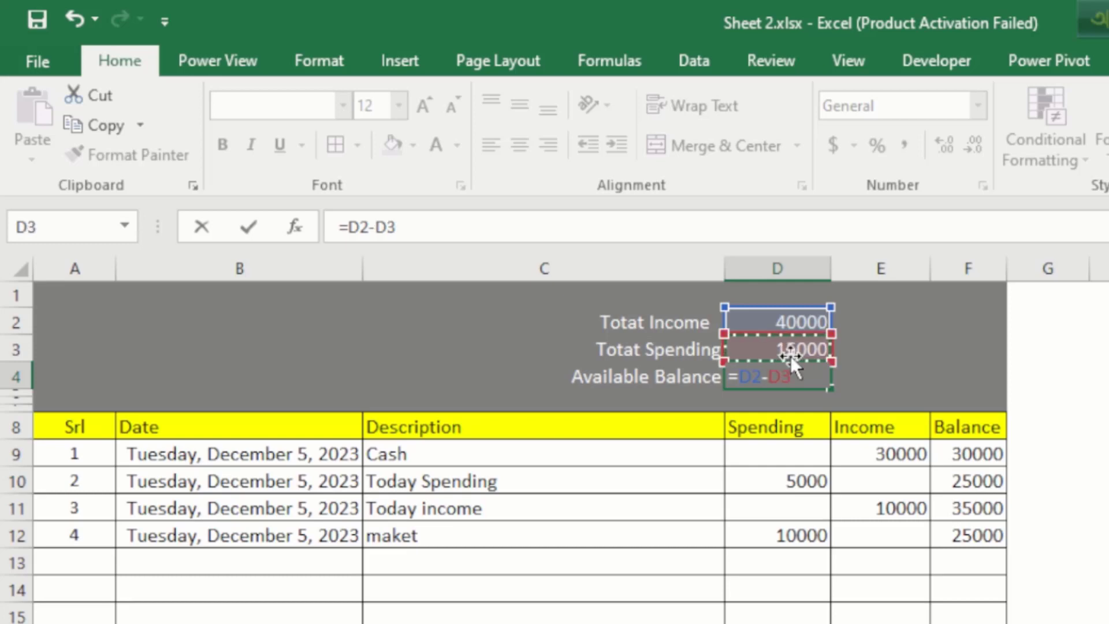
key("Return")
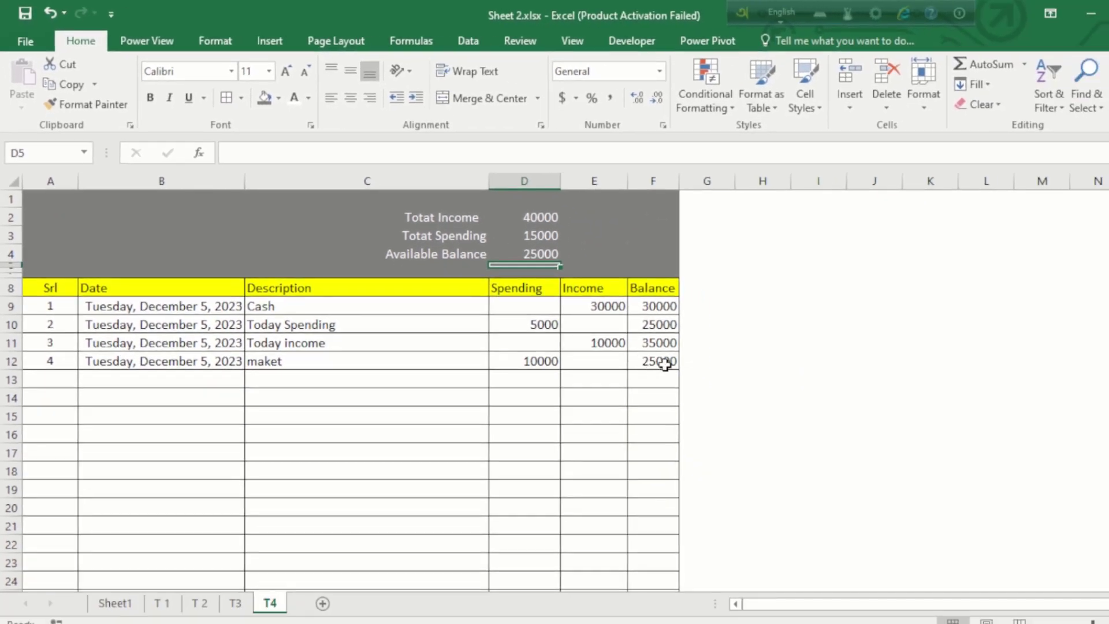
left_click(984, 538)
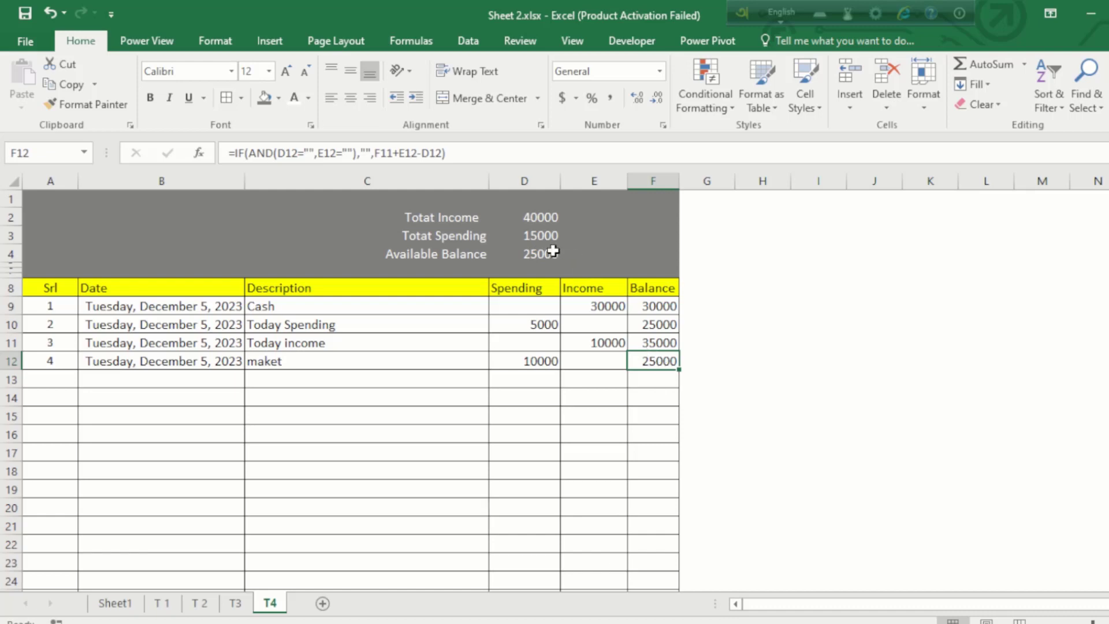
left_click(522, 249)
- Insert a Sunburst chart from the summary labels and totals in C2:D4
left_click(431, 216)
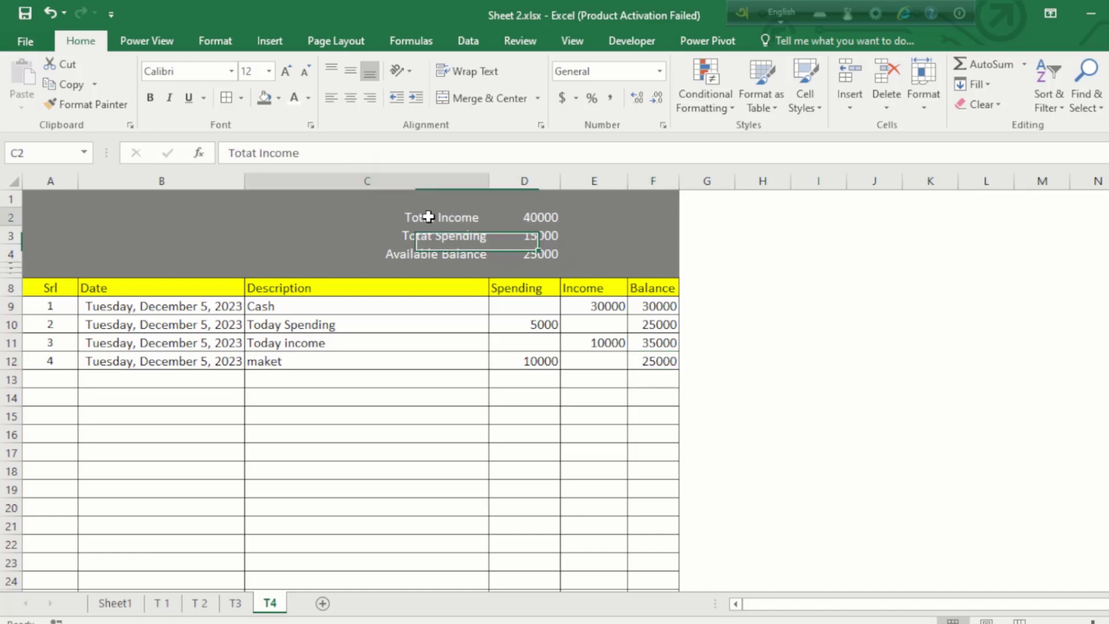
left_click_drag(419, 212, 527, 253)
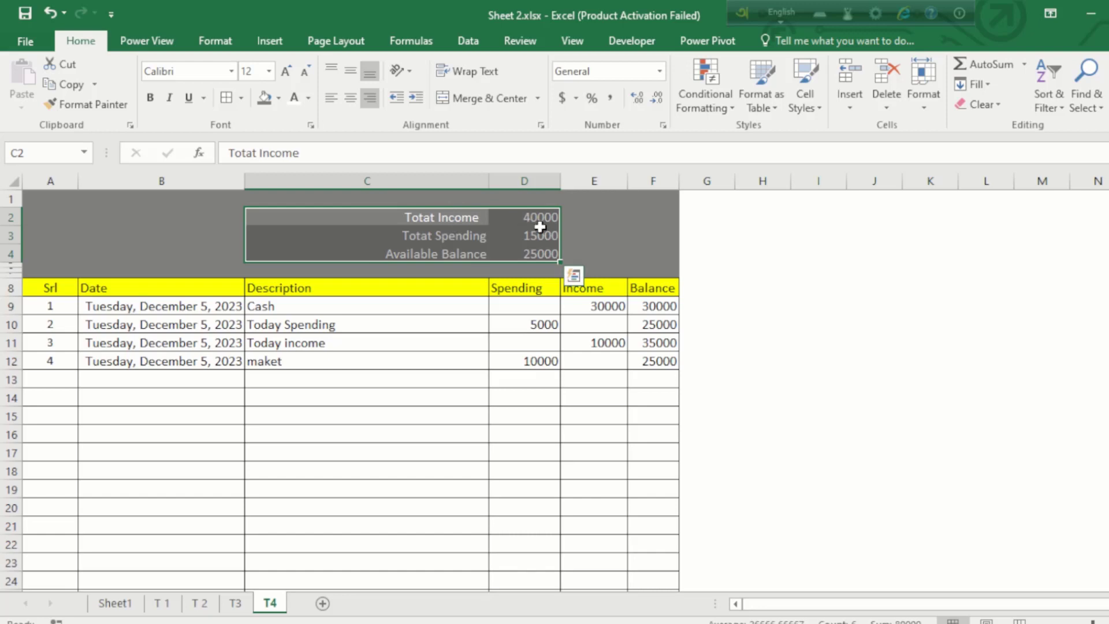
left_click(272, 42)
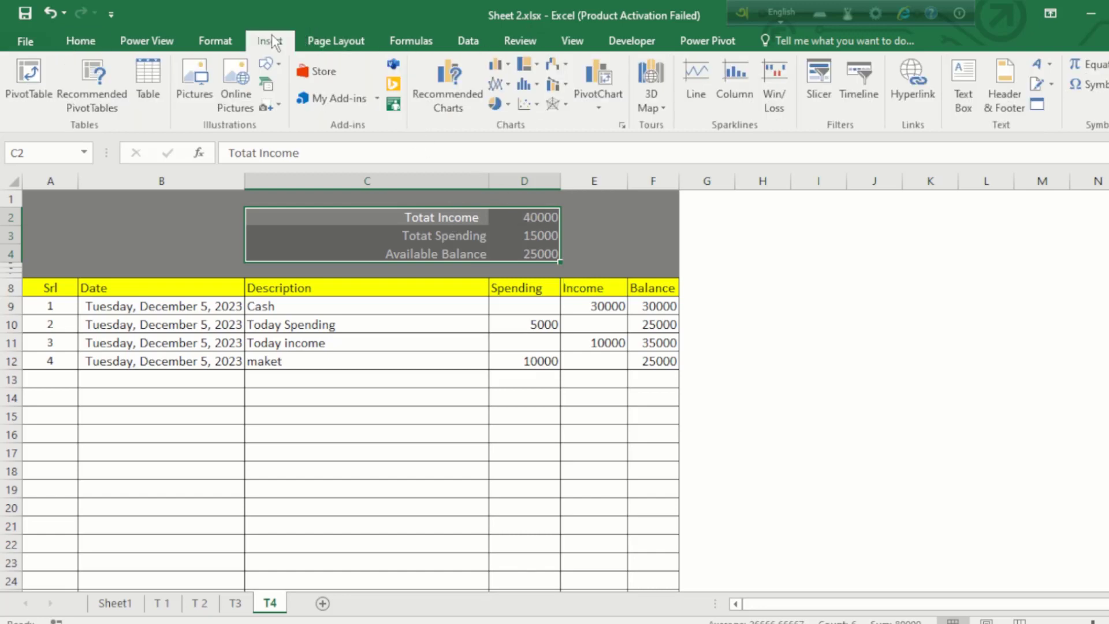
left_click(536, 64)
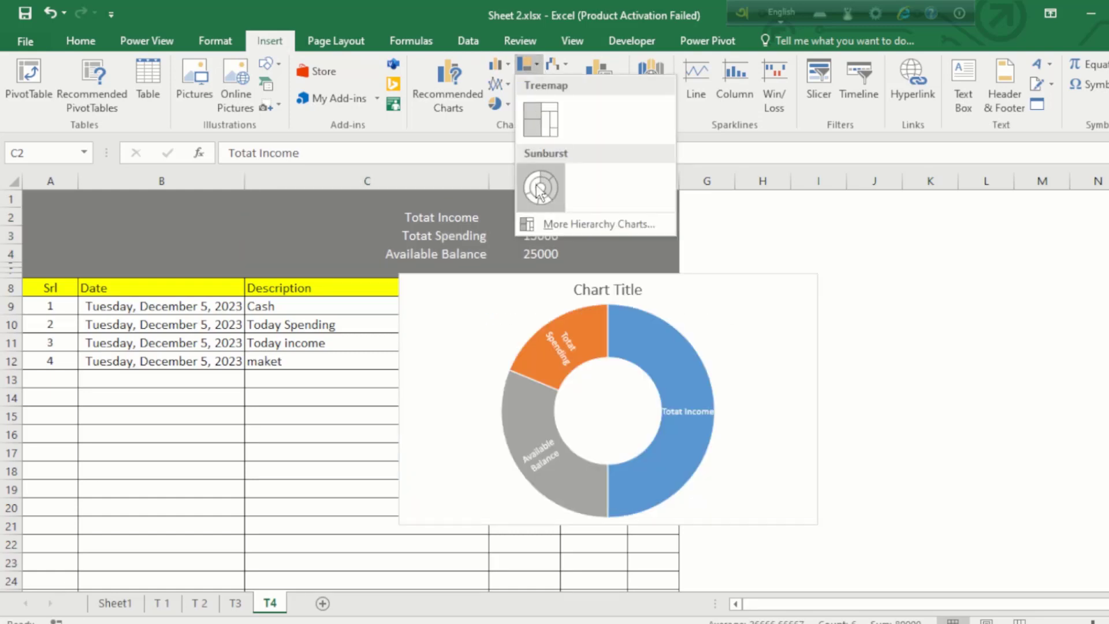
left_click(541, 187)
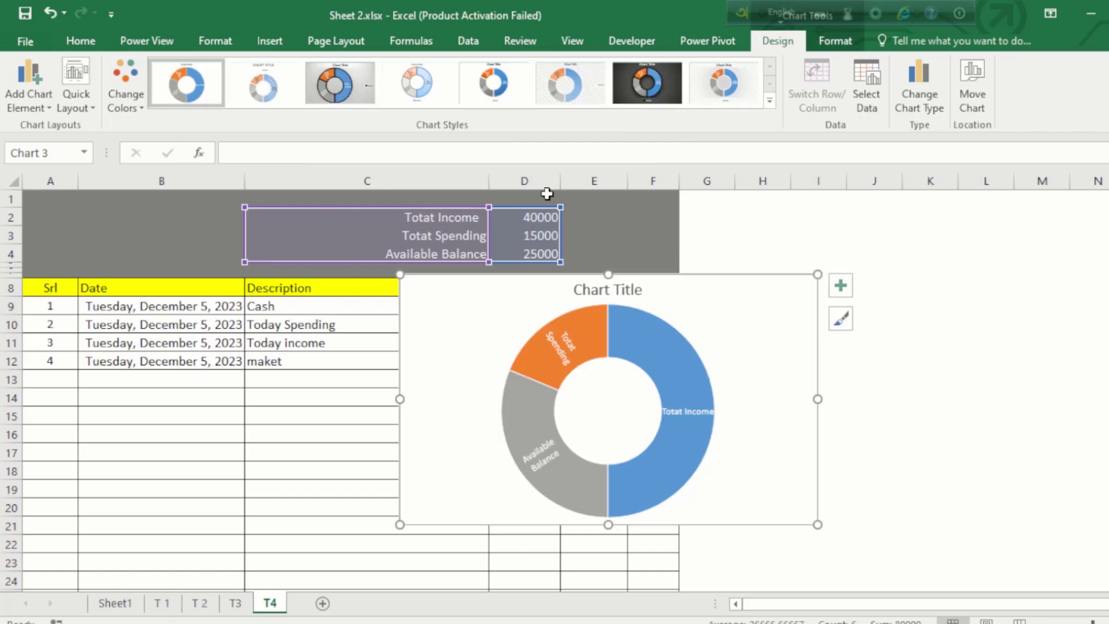
- Move the sunburst chart into the empty area beside the transaction table and enlarge it, starting level with the header row
left_click_drag(538, 302, 820, 285)
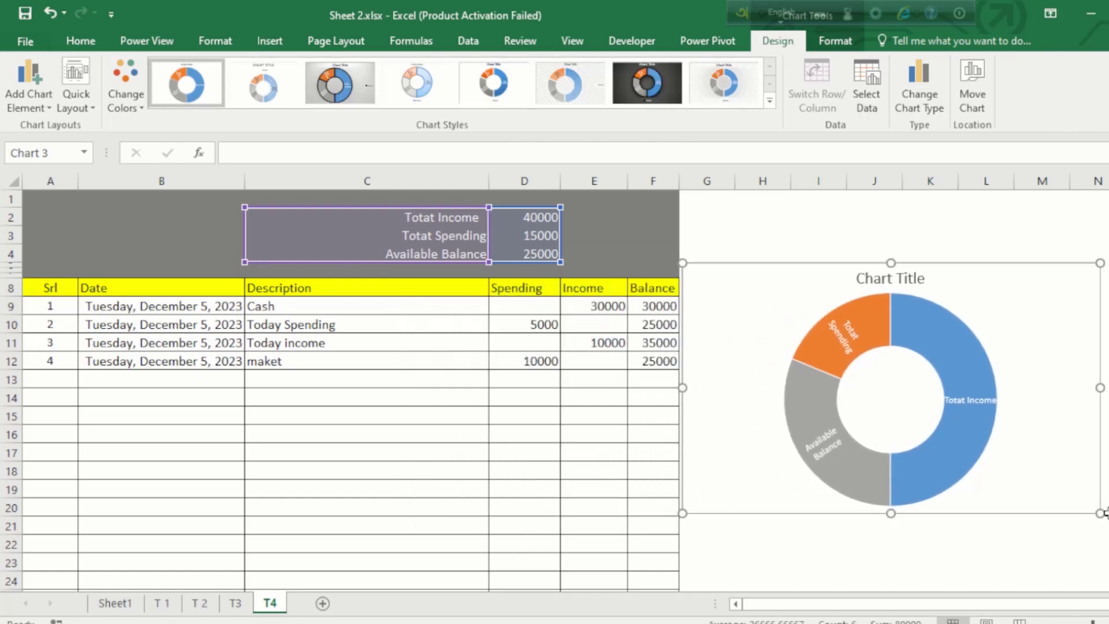
left_click_drag(1100, 512, 1108, 600)
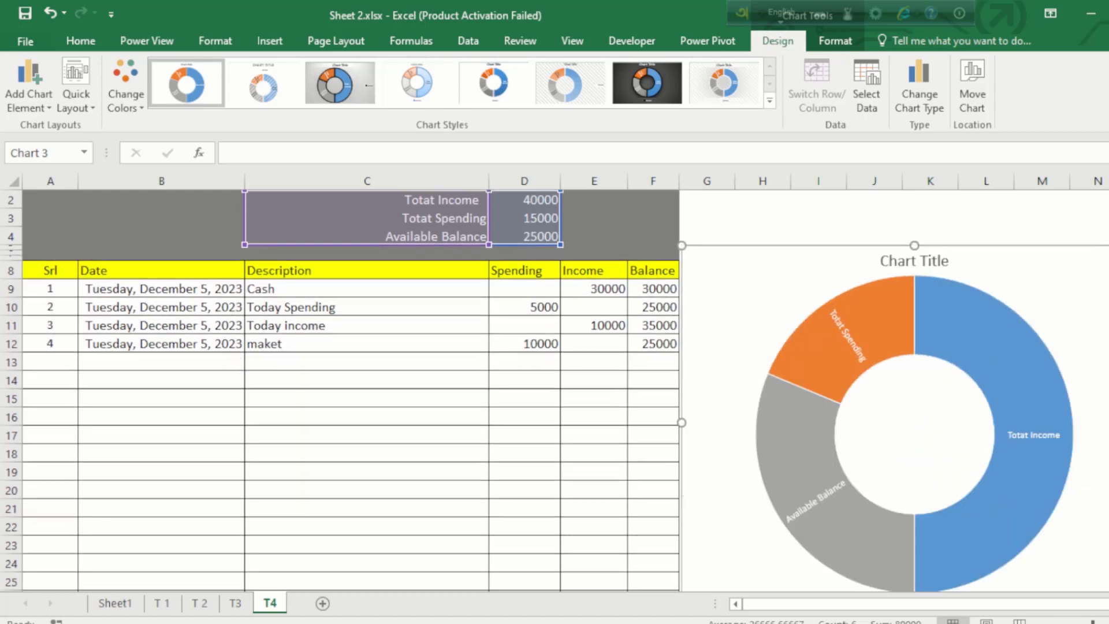
scroll(1053, 452, "down", 1)
scroll(1051, 443, "up", 1)
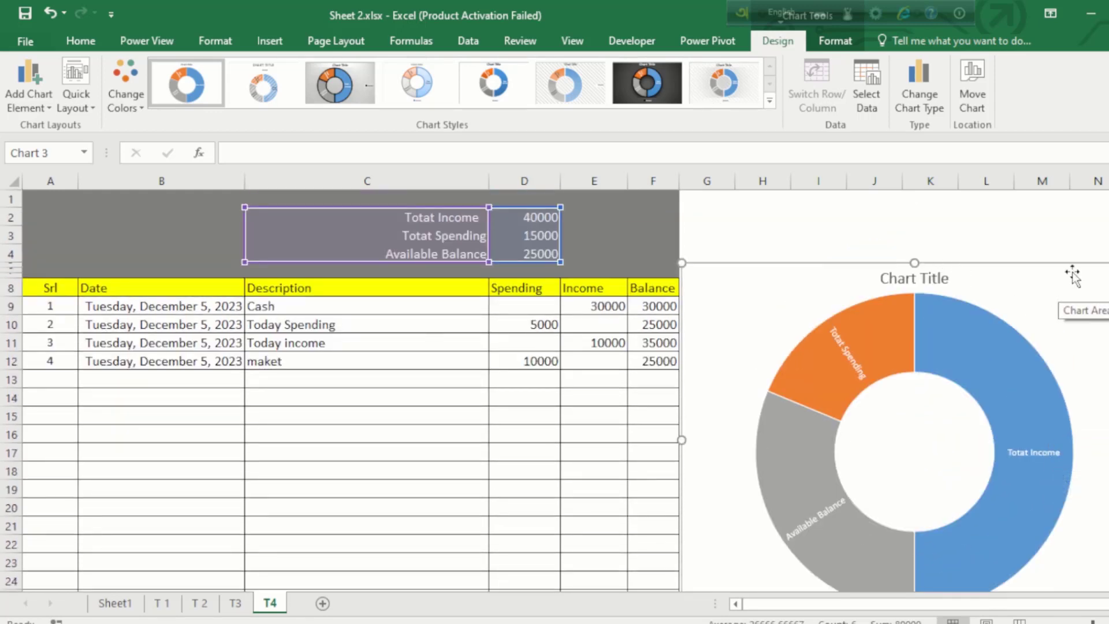
left_click_drag(1108, 263, 1097, 287)
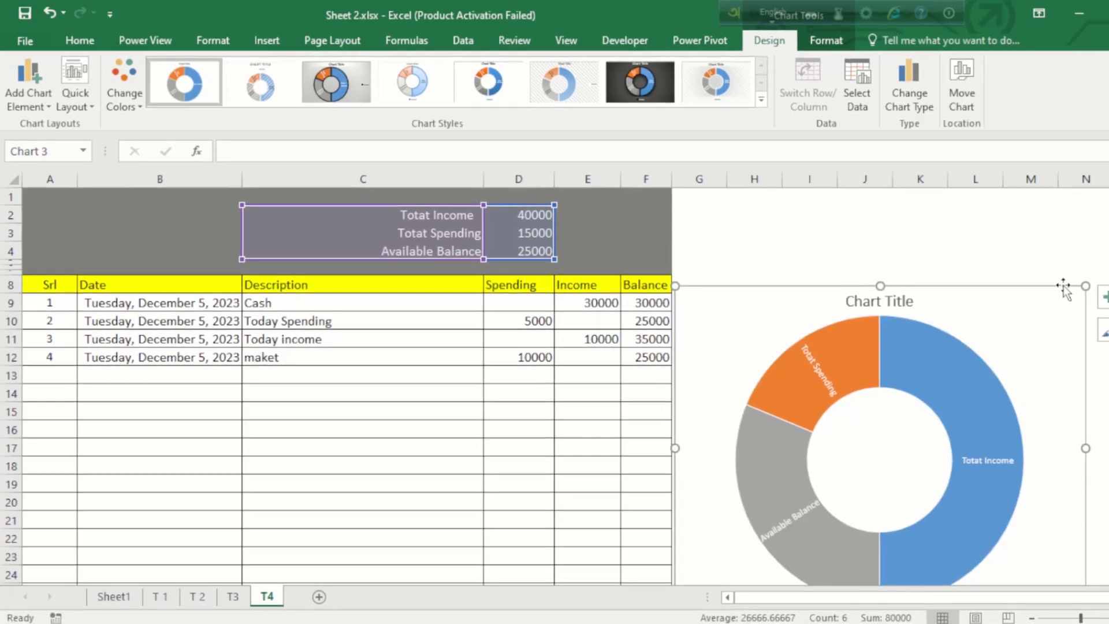
left_click(961, 222)
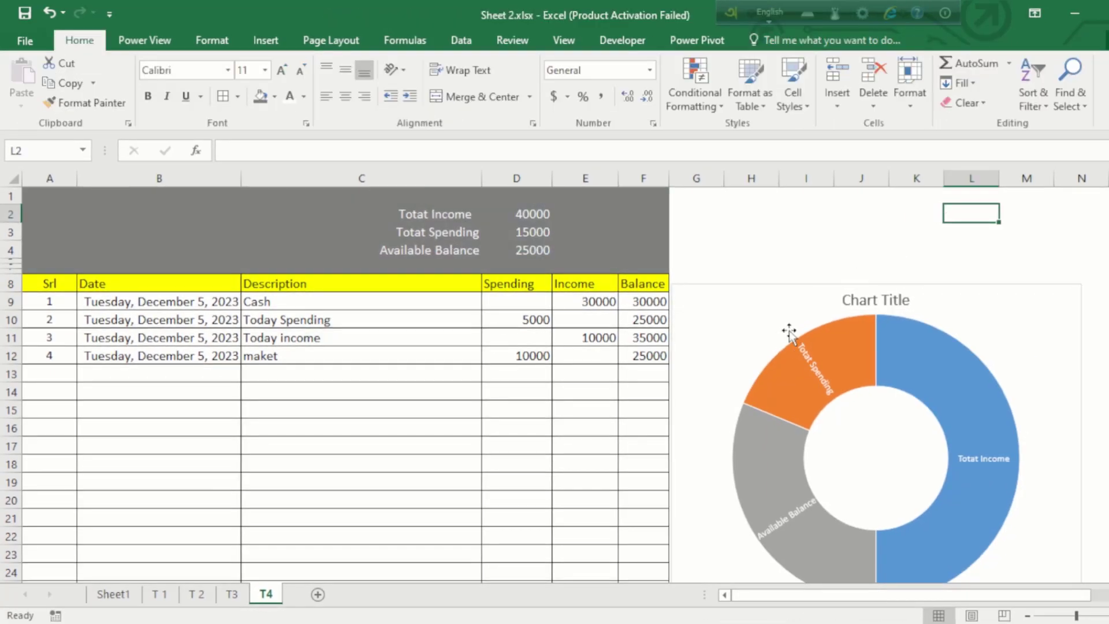
- Remove the chart title from the sunburst chart and add a legend, keeping the data labels
left_click(767, 326)
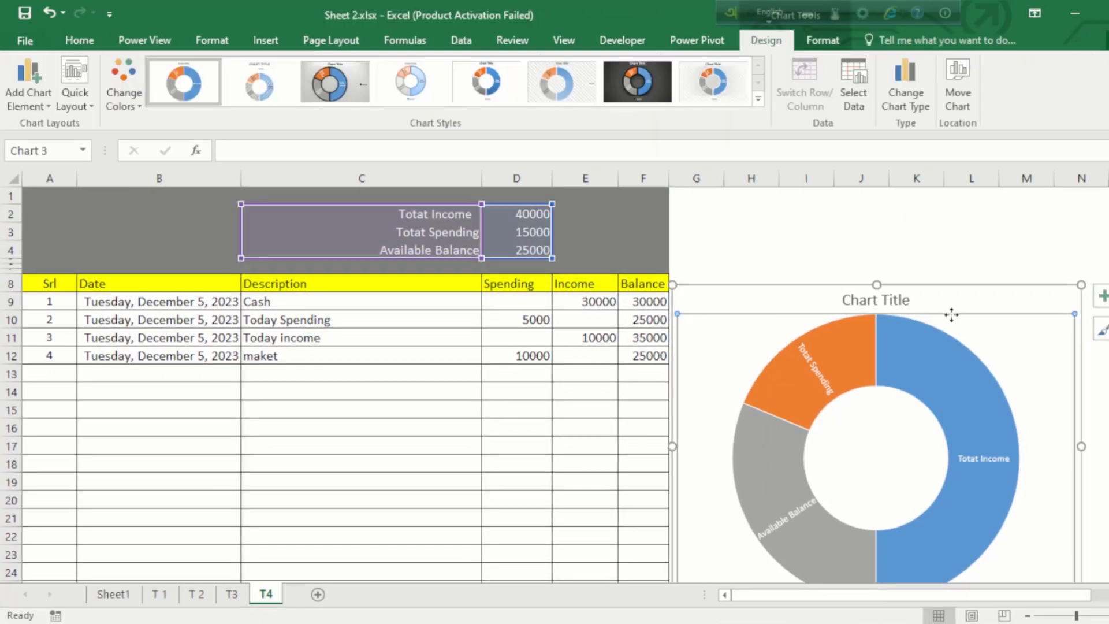
left_click(1101, 298)
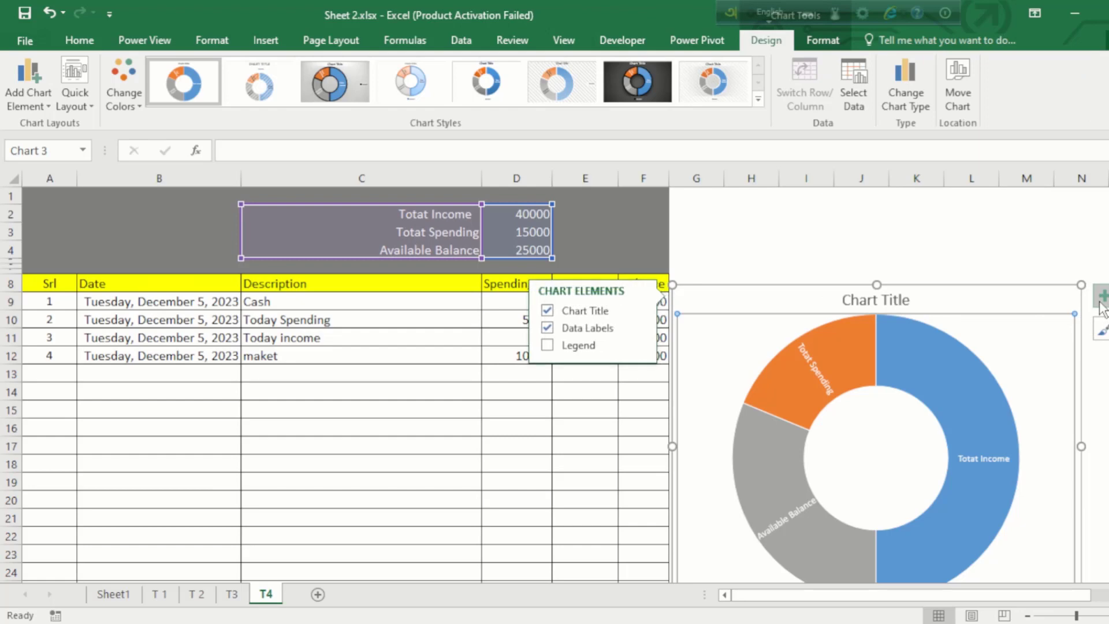
left_click(547, 311)
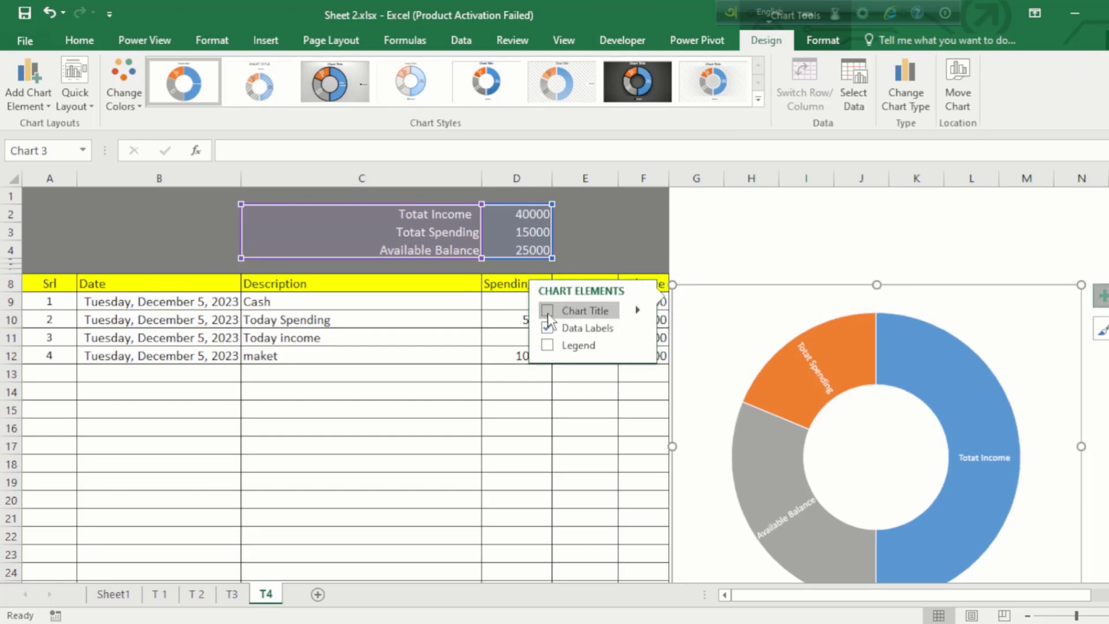
left_click(547, 345)
left_click(547, 346)
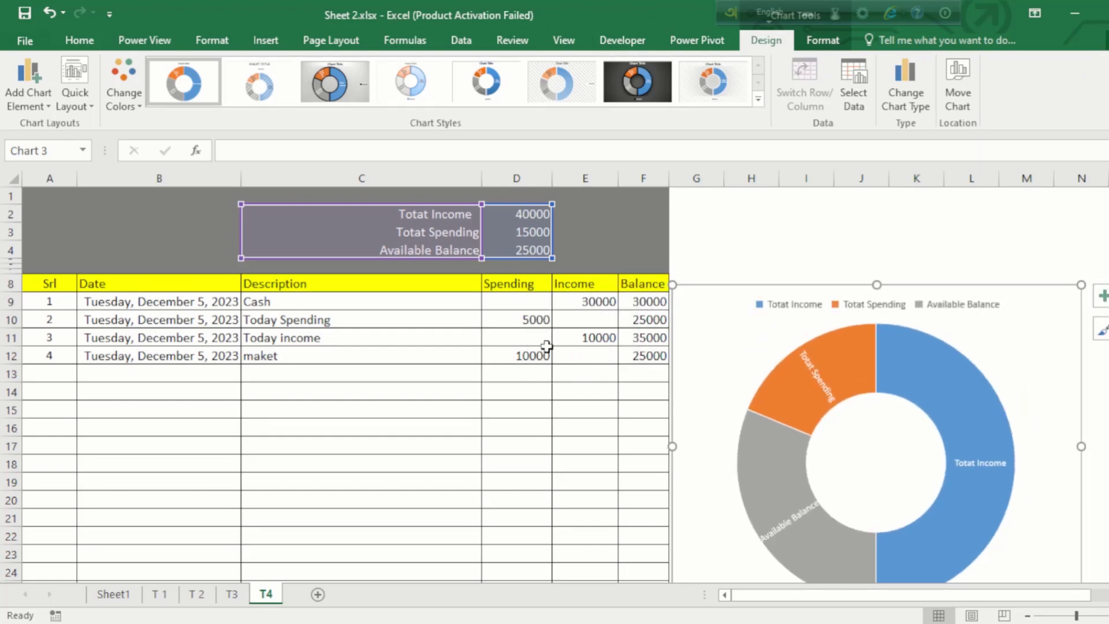
left_click(1102, 296)
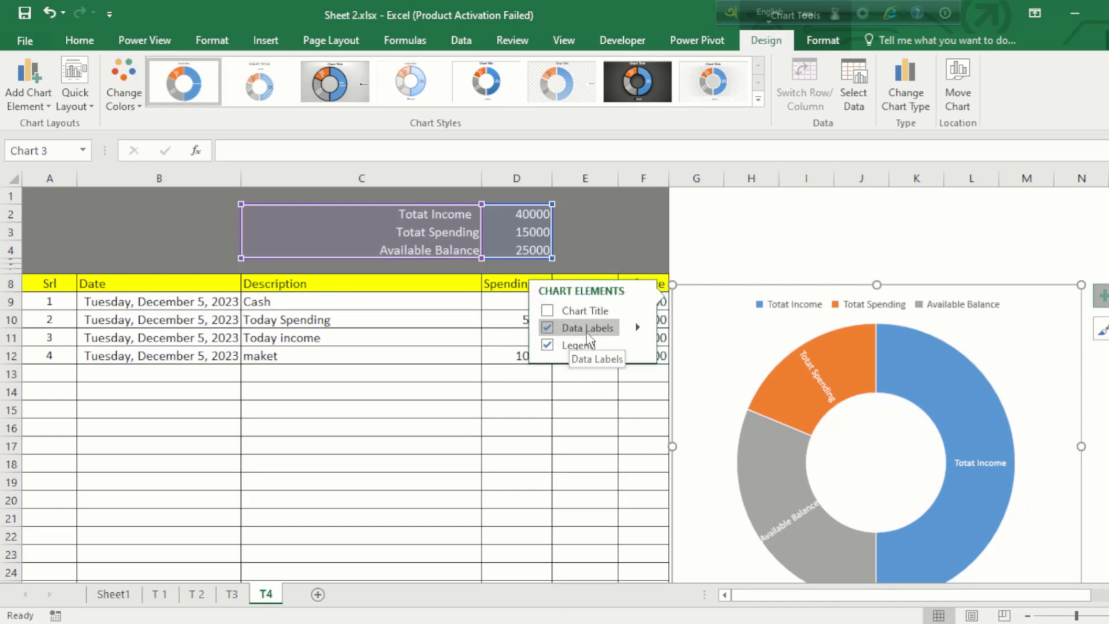
left_click(809, 266)
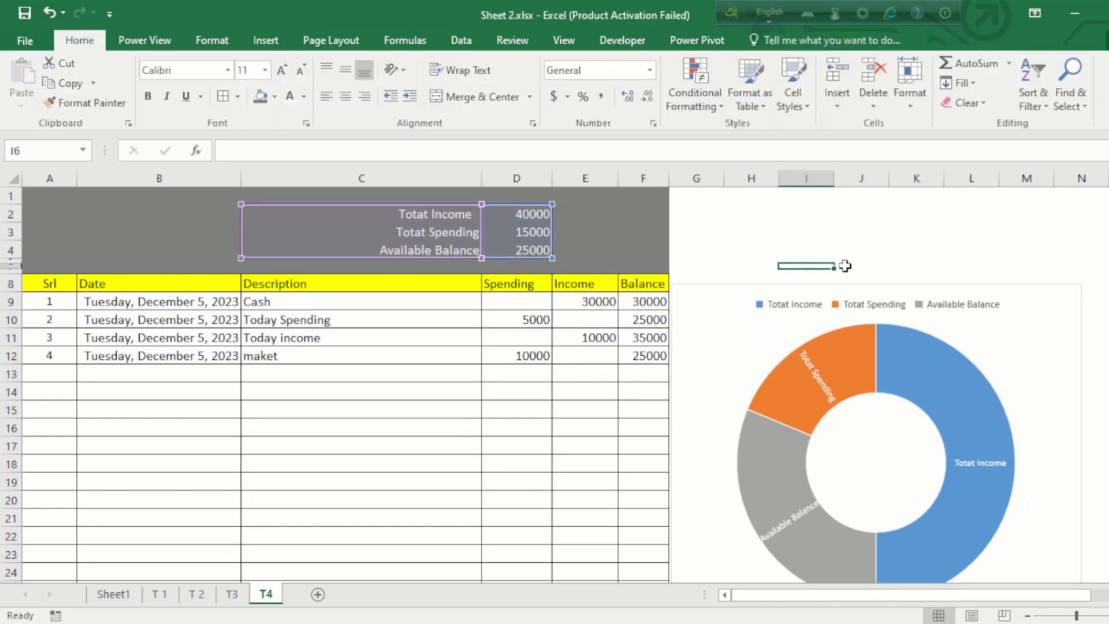
- Remove the outline from the sunburst chart's chart area and deselect the chart
mouse_move(851, 362)
scroll(851, 362, "down", 1)
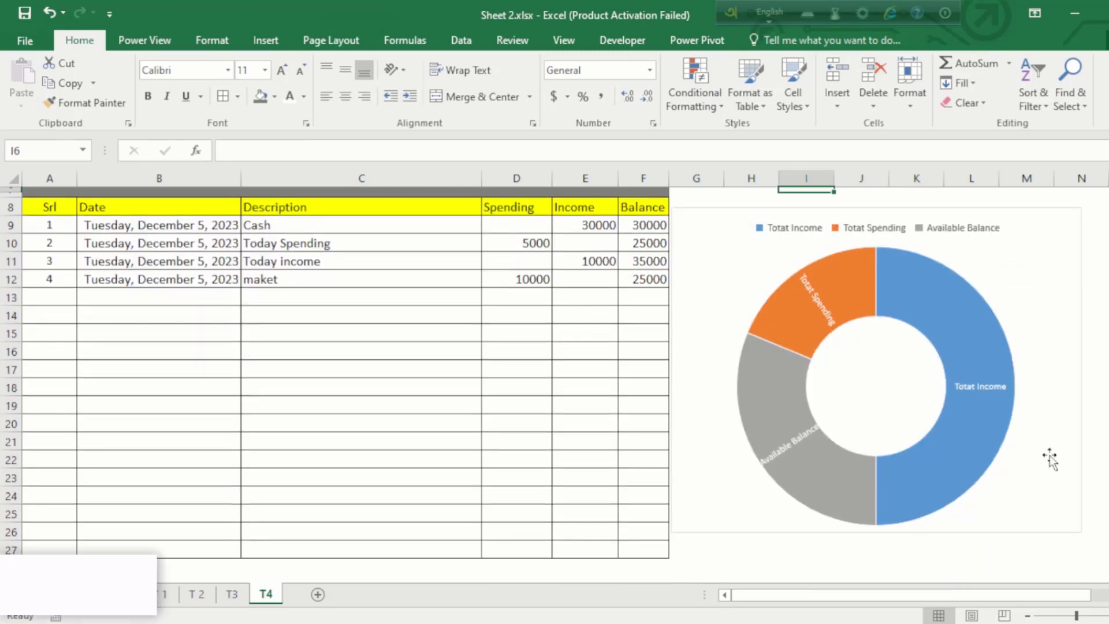
scroll(1000, 369, "up", 2)
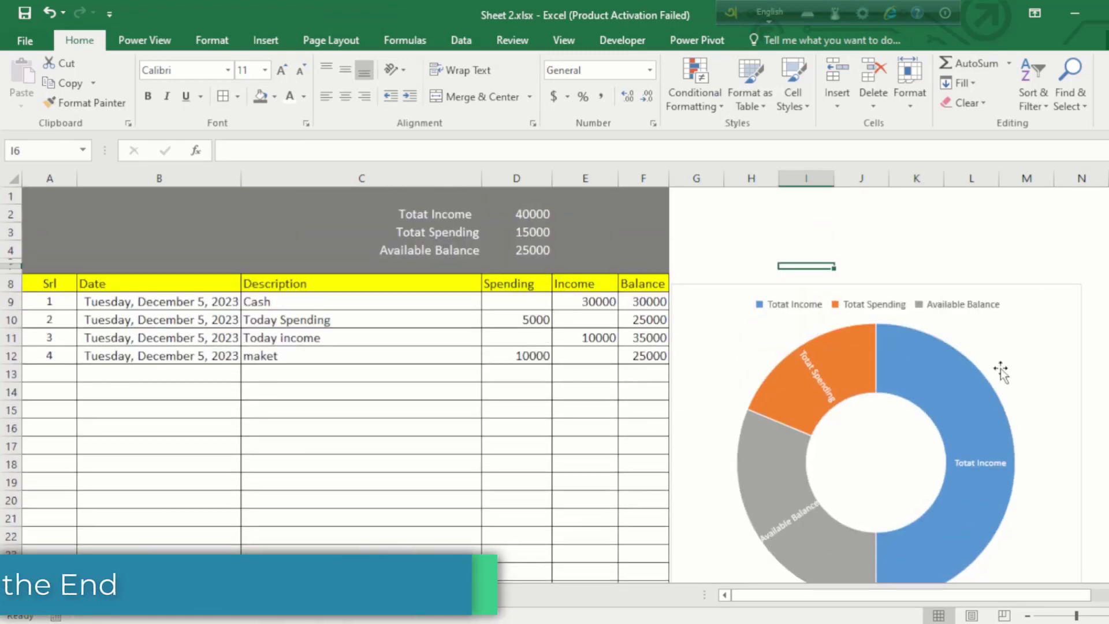
right_click(1051, 294)
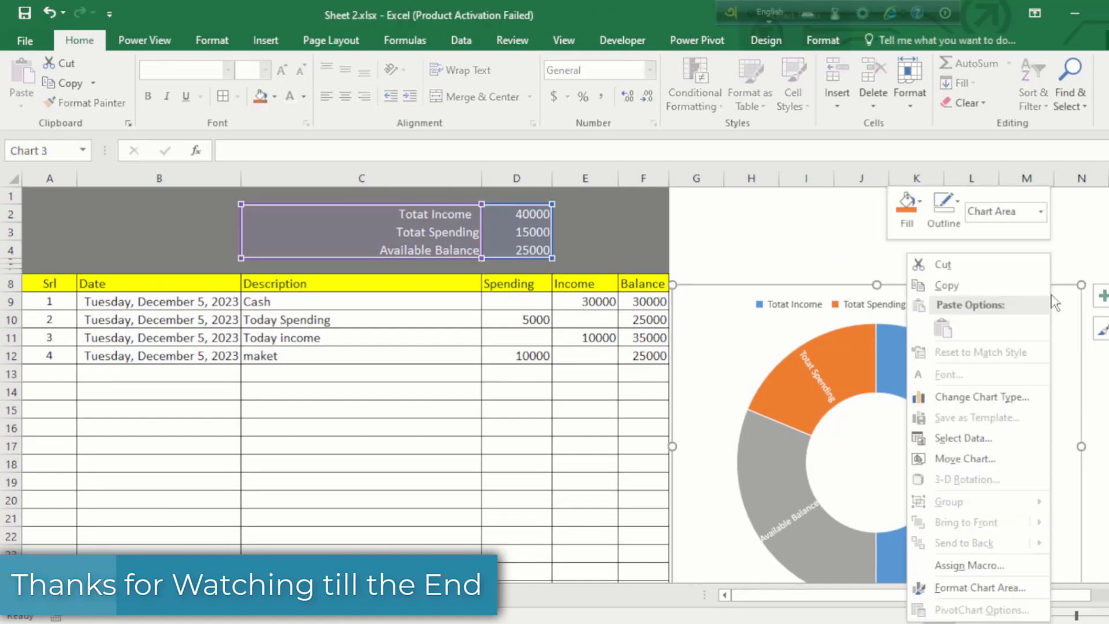
left_click(956, 201)
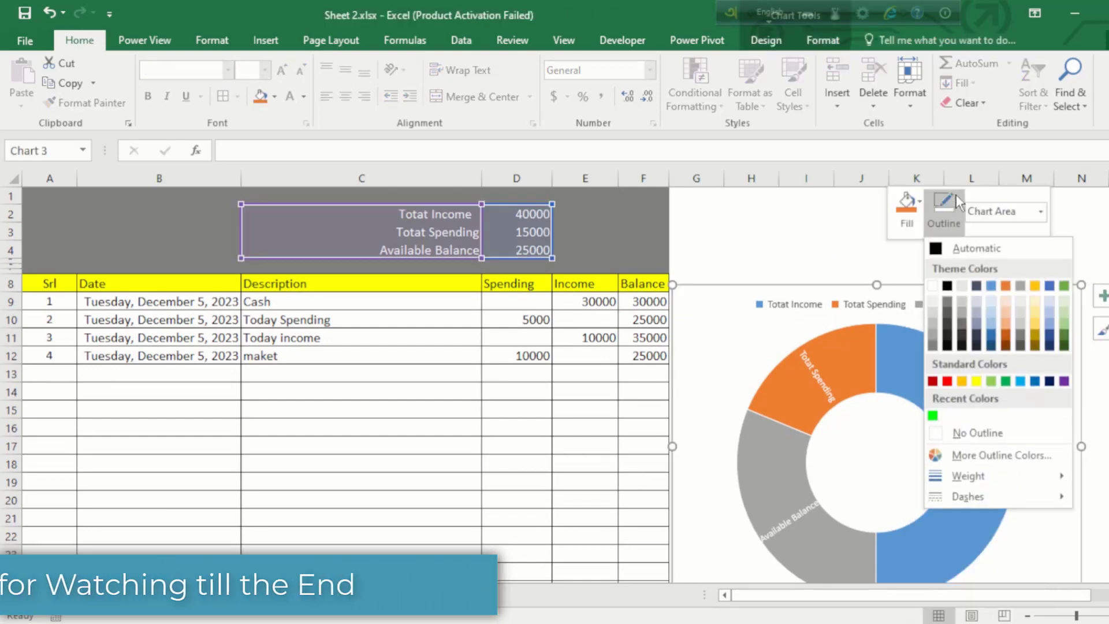
left_click(951, 435)
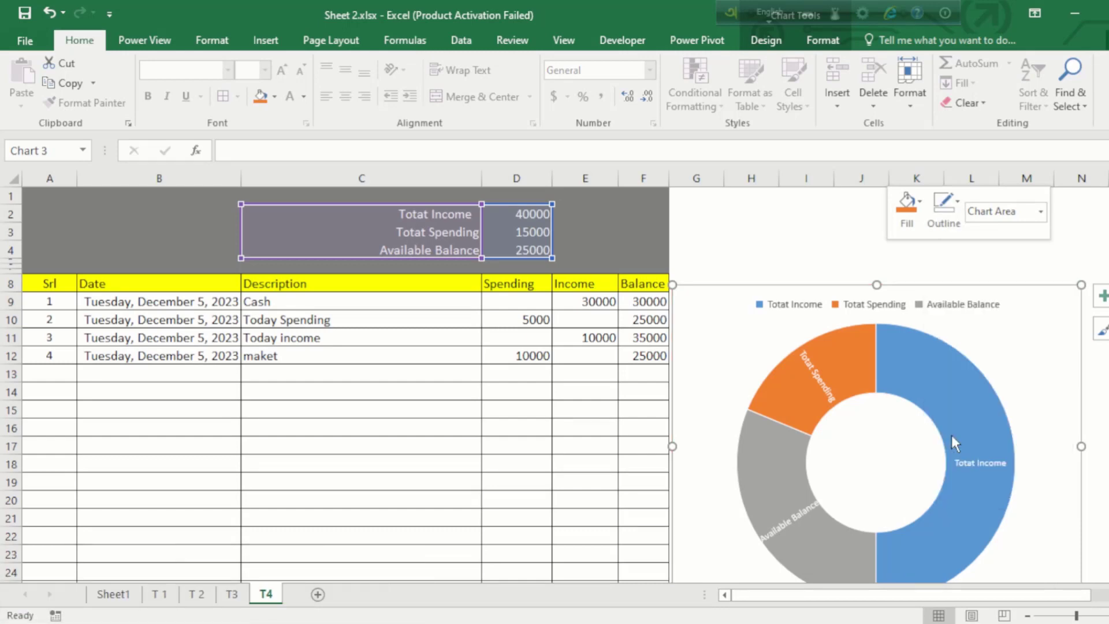
left_click(773, 227)
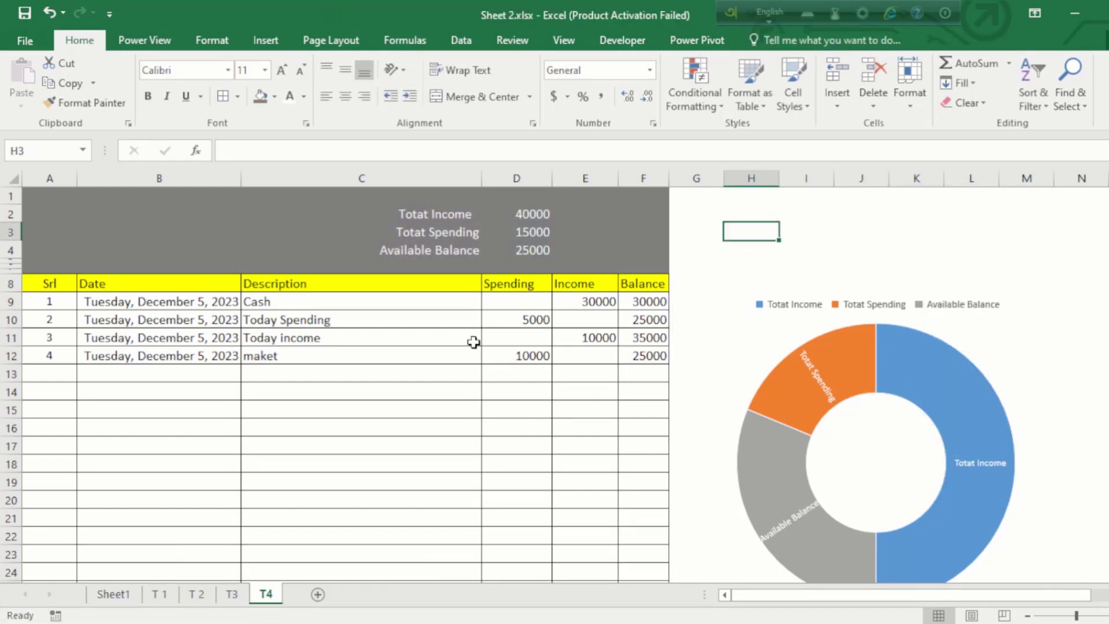
- Test the totals and chart by entering a spending of 4000 in D13 and an income of 5000 in E14
left_click(536, 374)
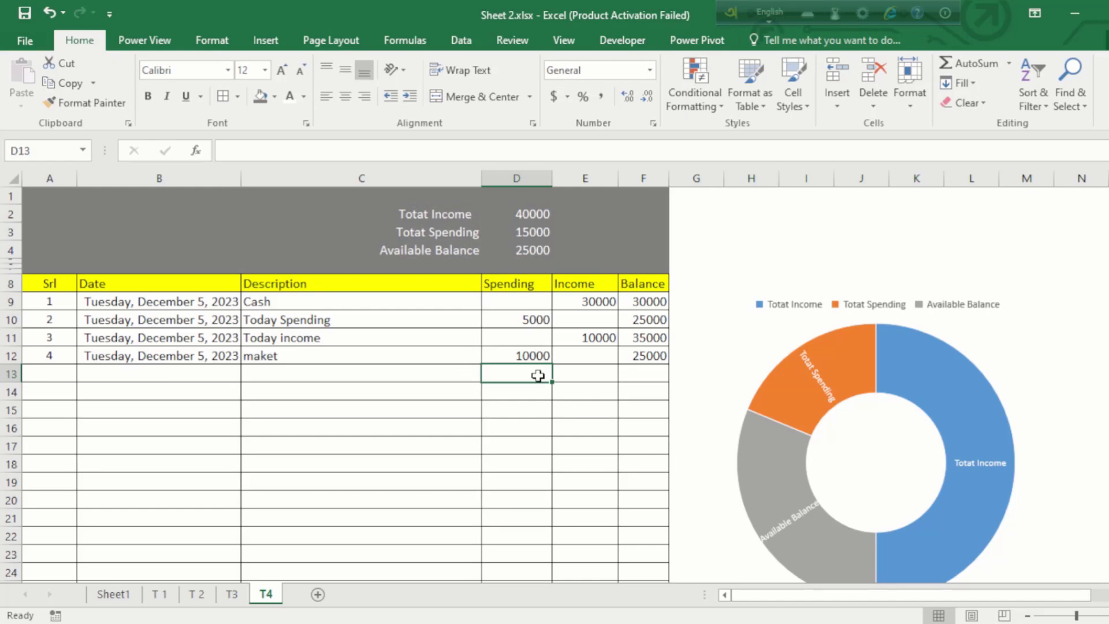
type("4000")
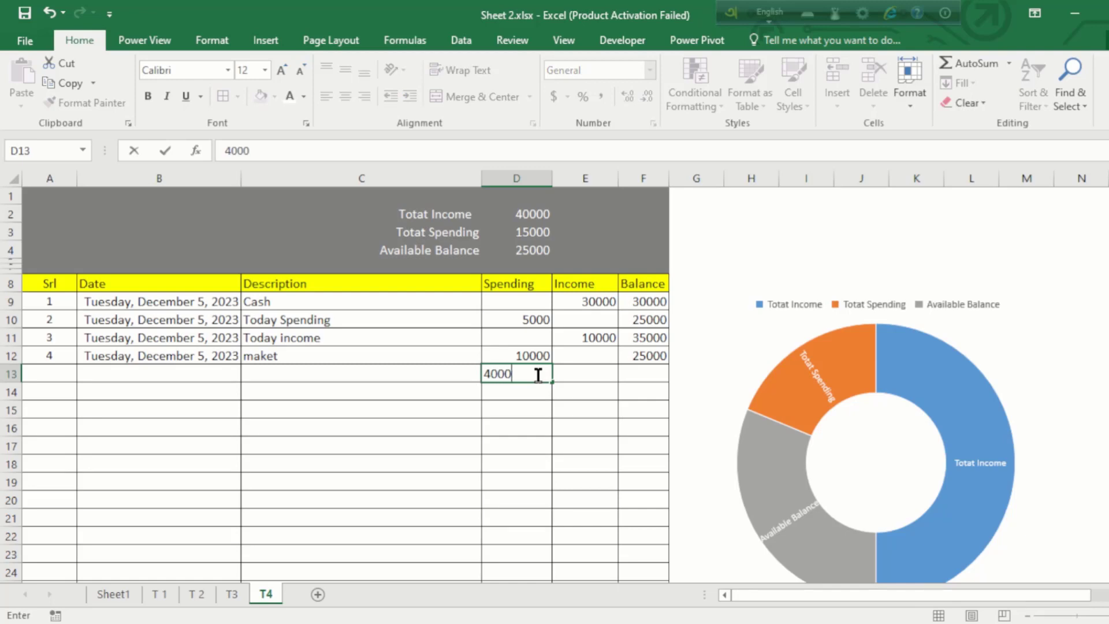
key("Return")
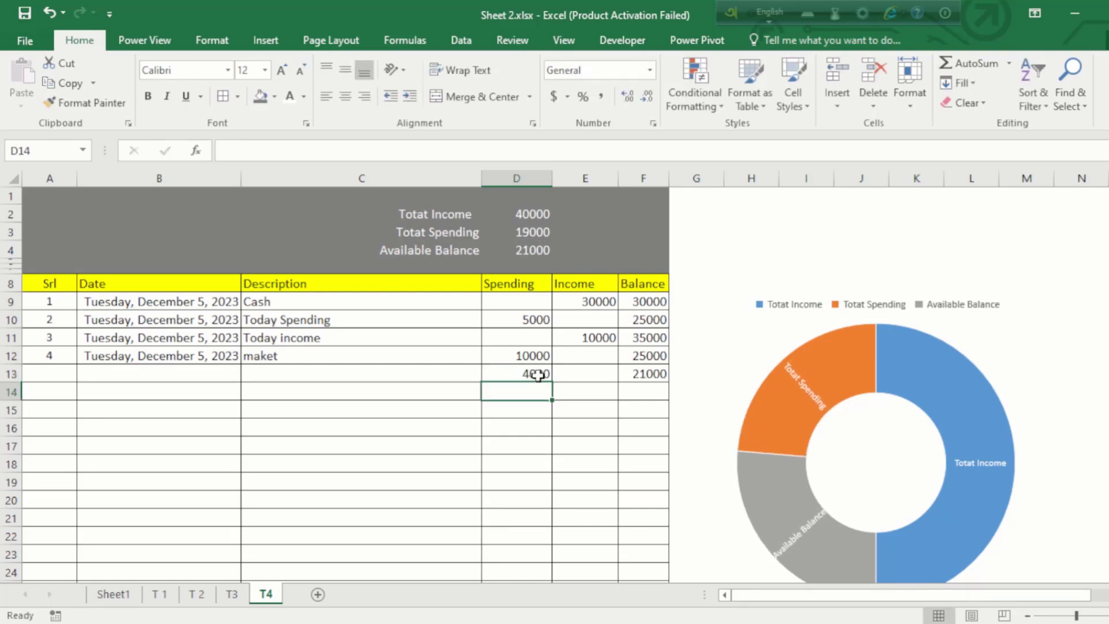
left_click(595, 390)
type("5000")
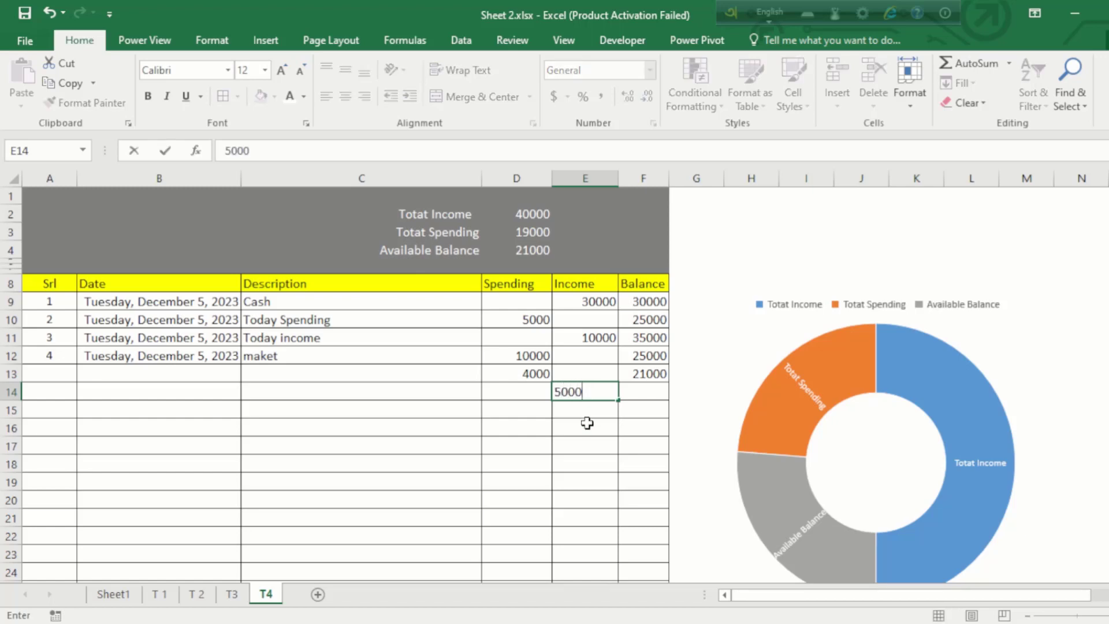
key("Return")
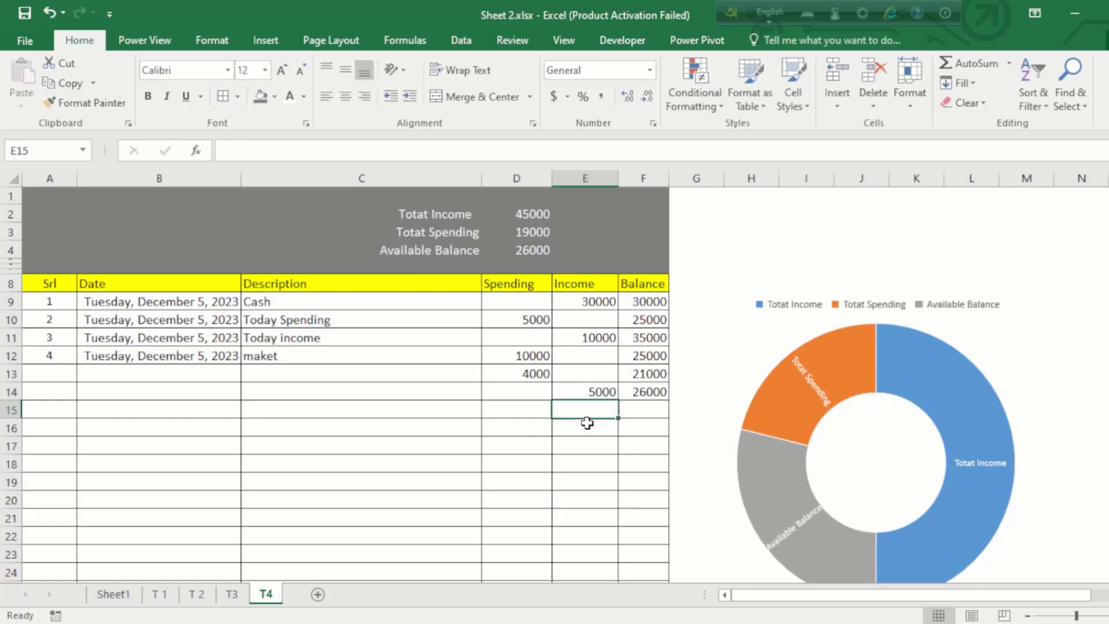
left_click(750, 324)
left_click(785, 194)
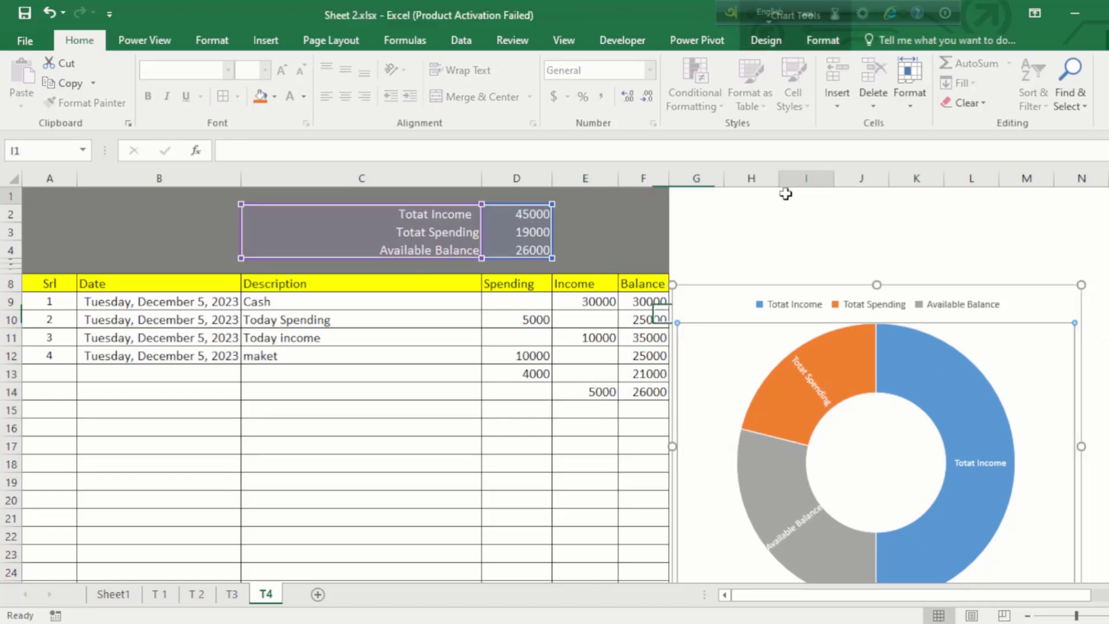